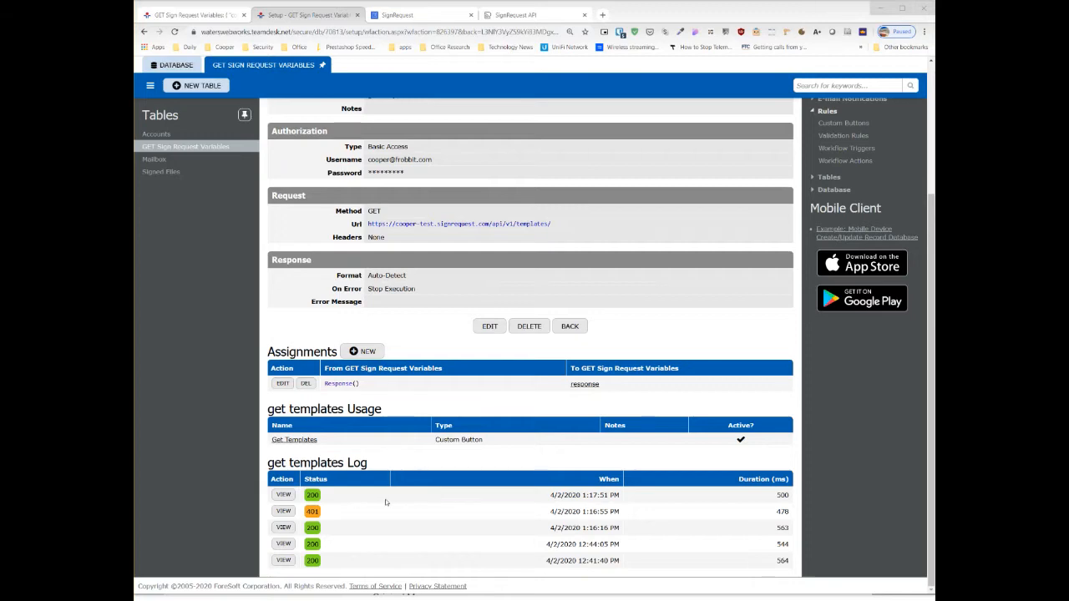
- Open the Accounts table in the Document Signing database and examine the account's name and email columns
{"action": "scroll", "coordinate": [426, 481], "scroll_direction": "up", "scroll_amount": 3}
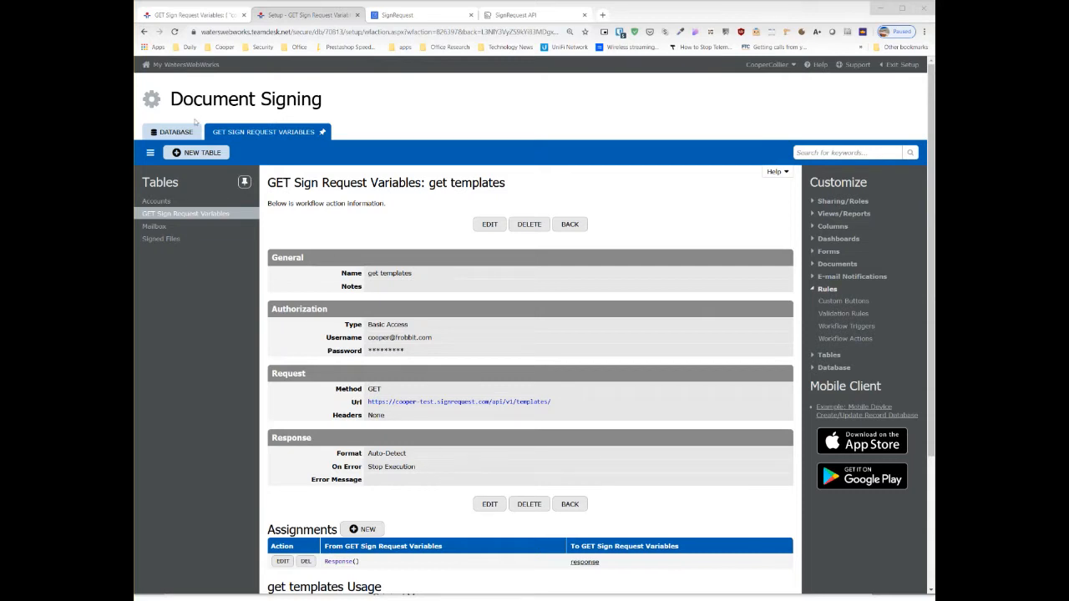
{"action": "left_click", "coordinate": [191, 15]}
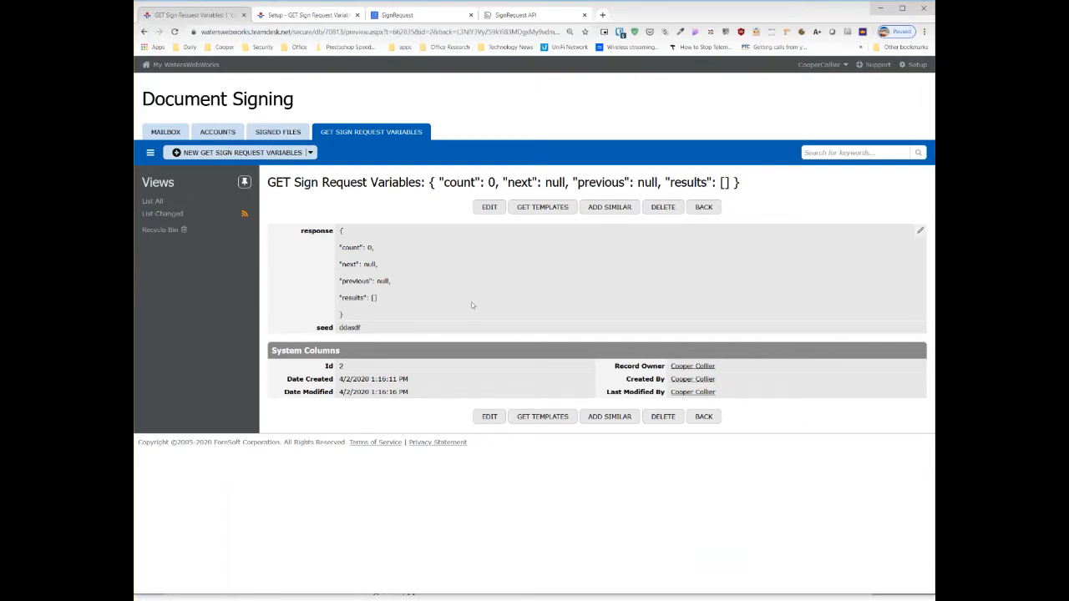
{"action": "left_click", "coordinate": [219, 134]}
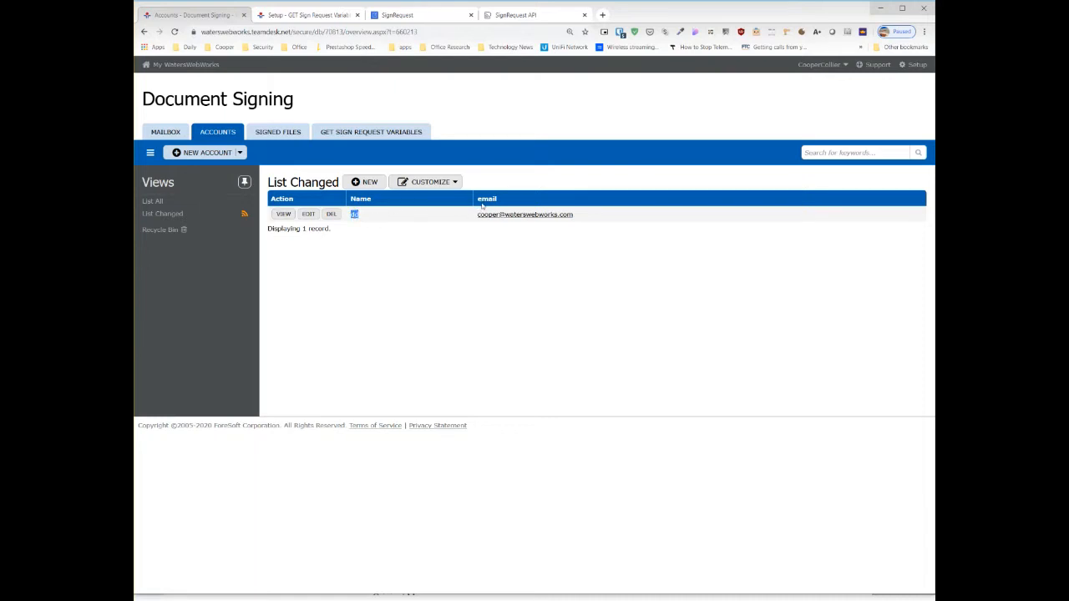
{"action": "left_click_drag", "start_coordinate": [576, 216], "coordinate": [467, 217]}
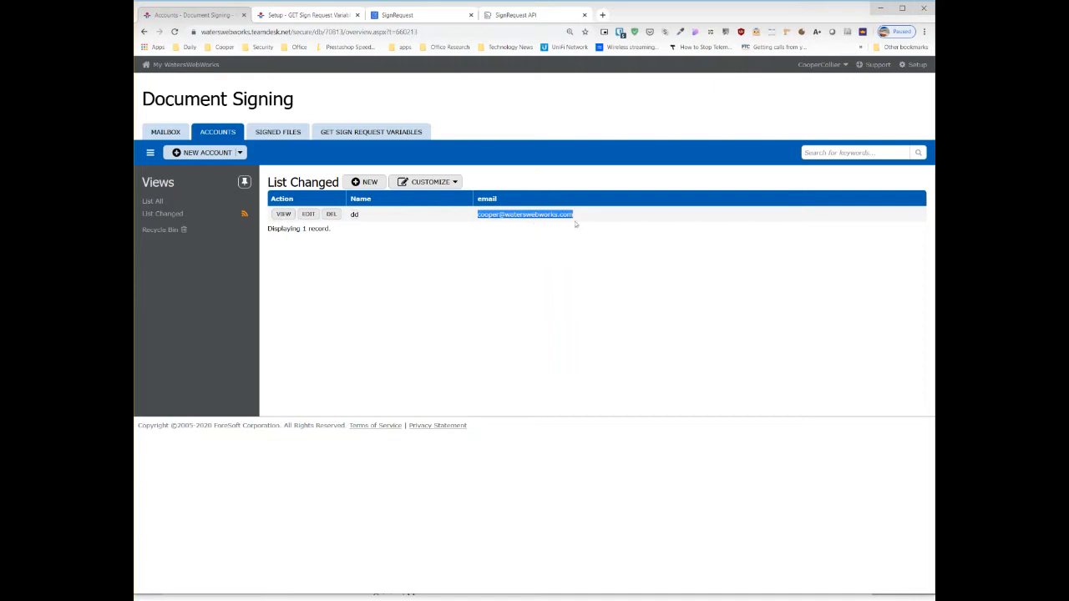
{"action": "left_click", "coordinate": [582, 251]}
{"action": "left_click_drag", "start_coordinate": [591, 218], "coordinate": [460, 217]}
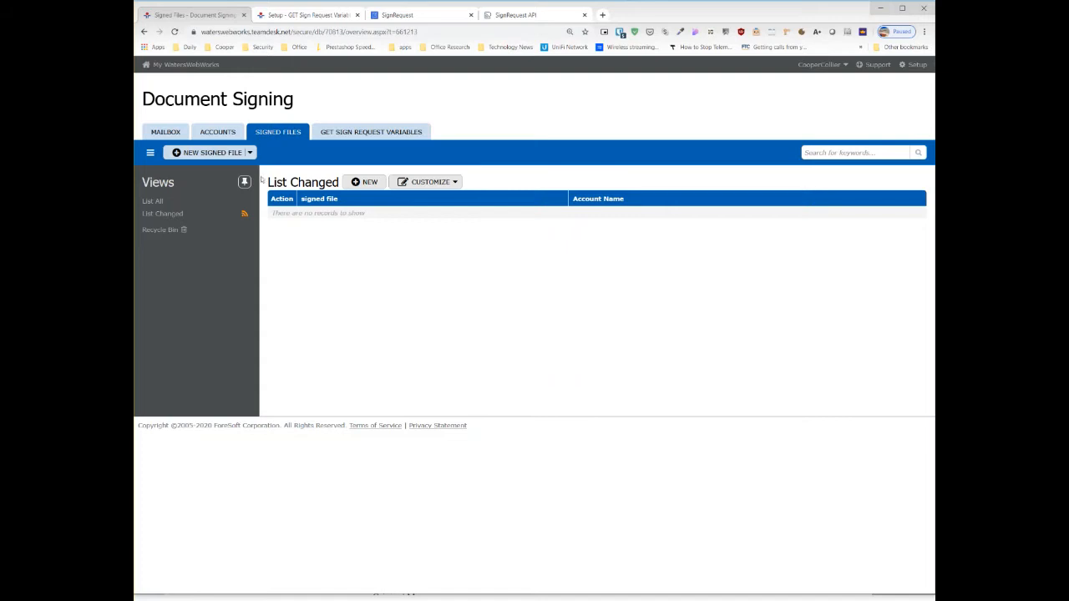
- View the dd account record with its Signed Files list, and open the Mailbox table of received messages
{"action": "left_click", "coordinate": [221, 137]}
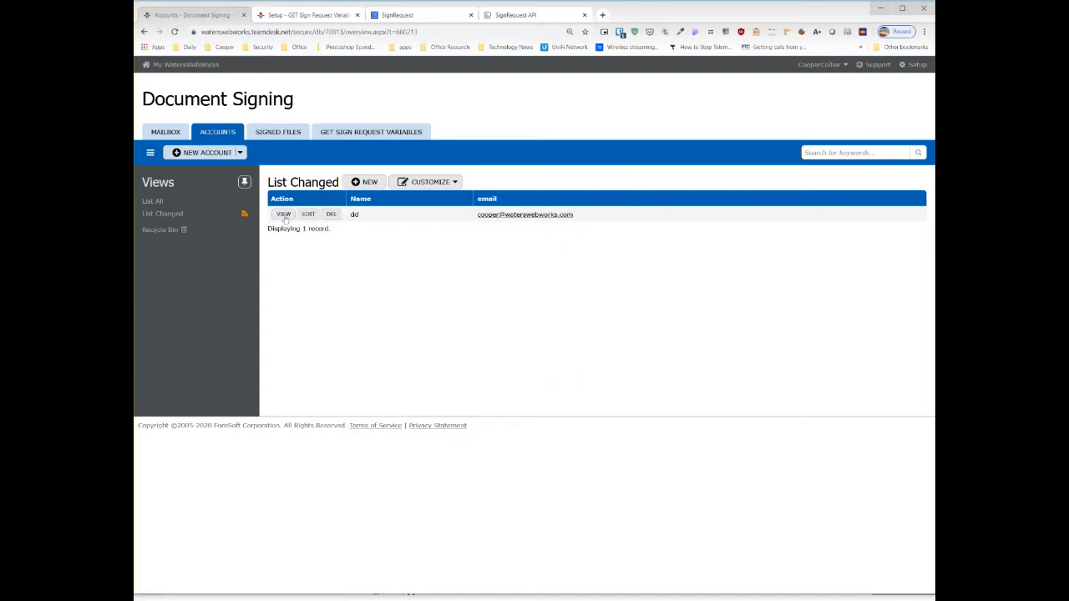
{"action": "left_click", "coordinate": [283, 215]}
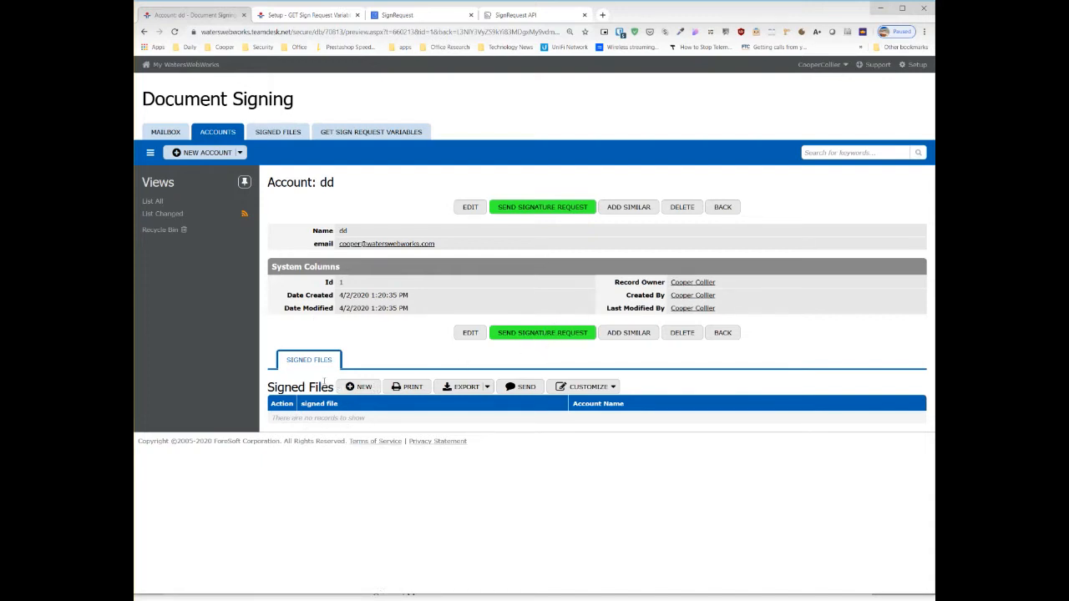
{"action": "left_click_drag", "start_coordinate": [290, 417], "coordinate": [389, 420]}
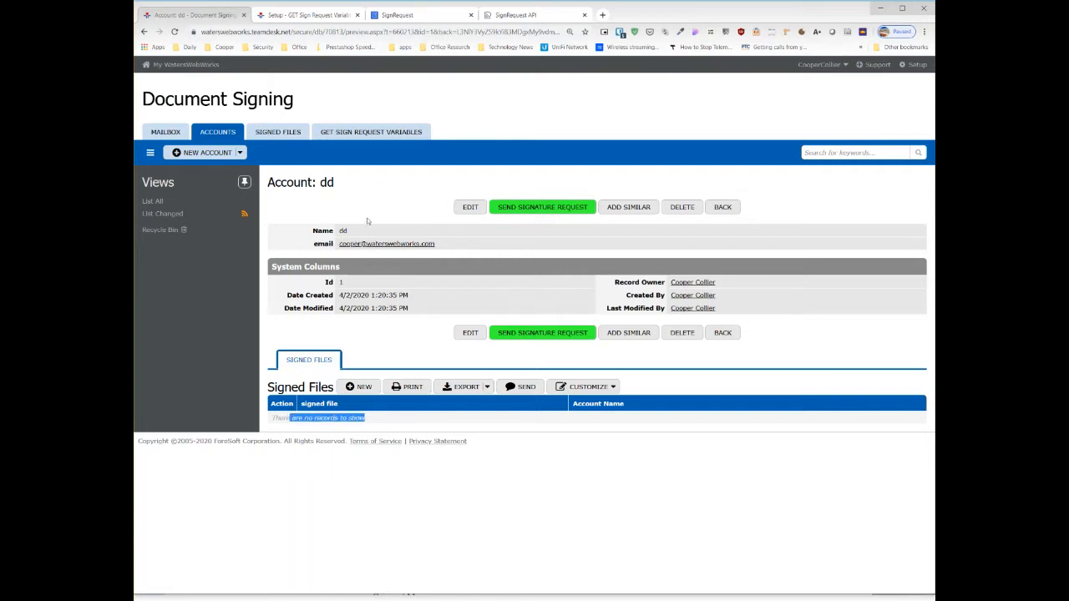
{"action": "left_click", "coordinate": [166, 132]}
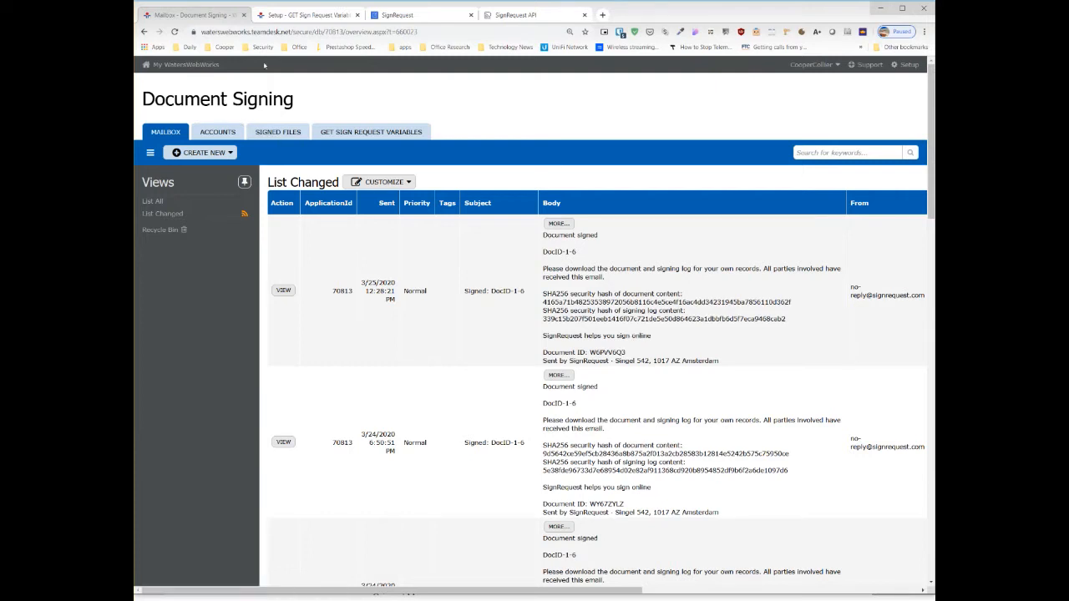
- Examine the gateway's e-mail address in the database's E-mail to Database settings and return to the Mailbox table
{"action": "left_click", "coordinate": [311, 16]}
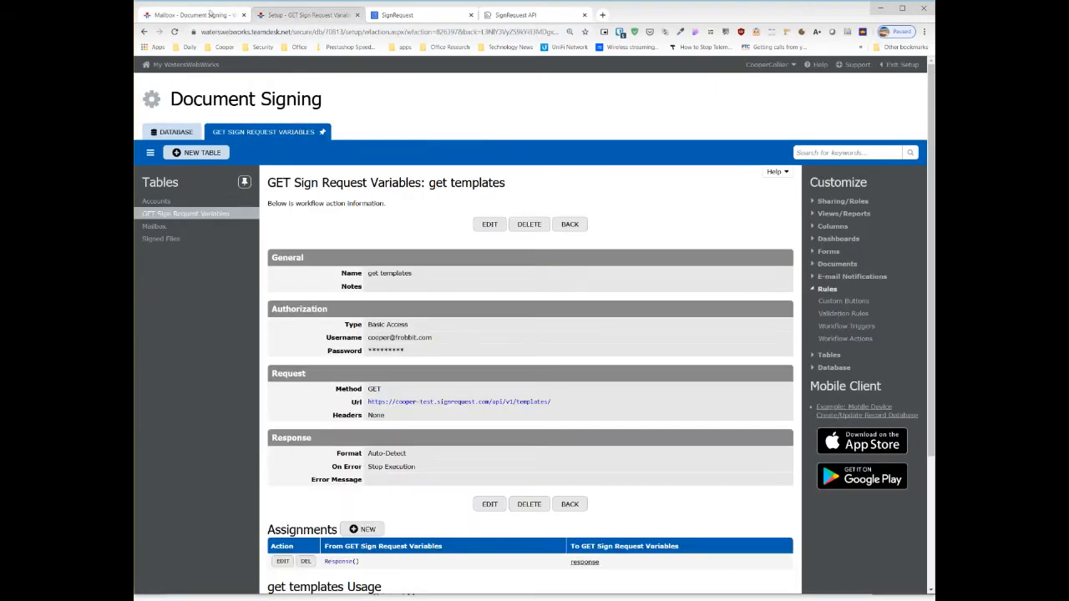
{"action": "left_click", "coordinate": [163, 134]}
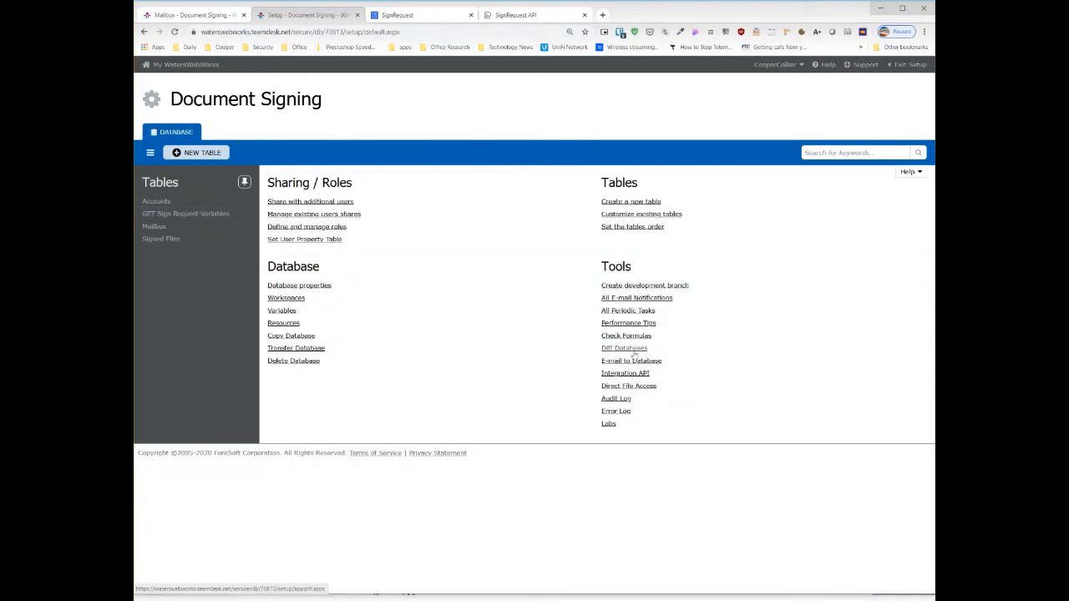
{"action": "left_click", "coordinate": [634, 363]}
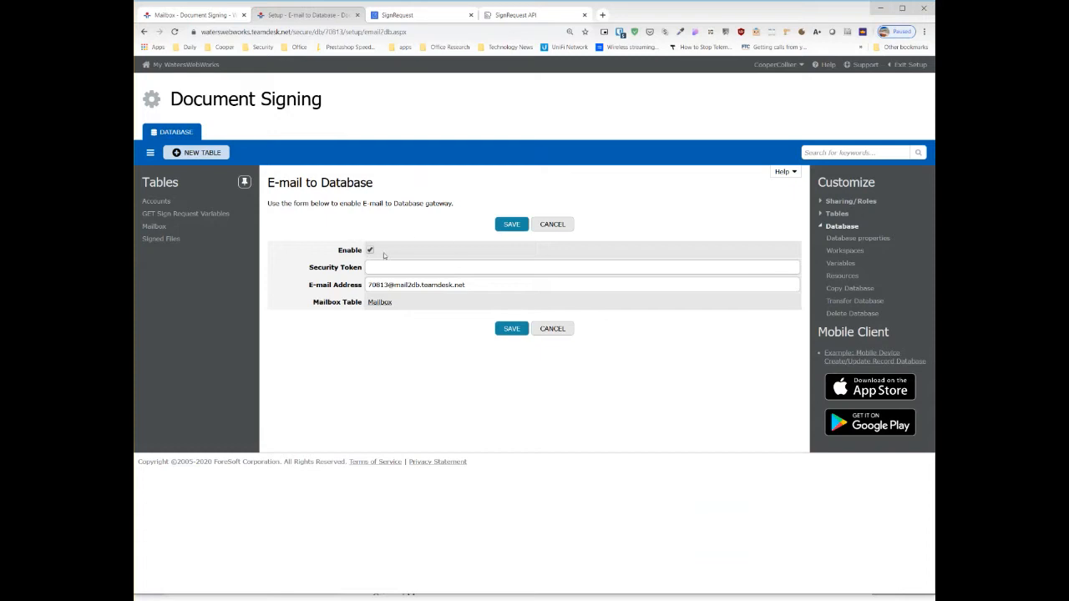
{"action": "left_click_drag", "start_coordinate": [370, 285], "coordinate": [485, 283]}
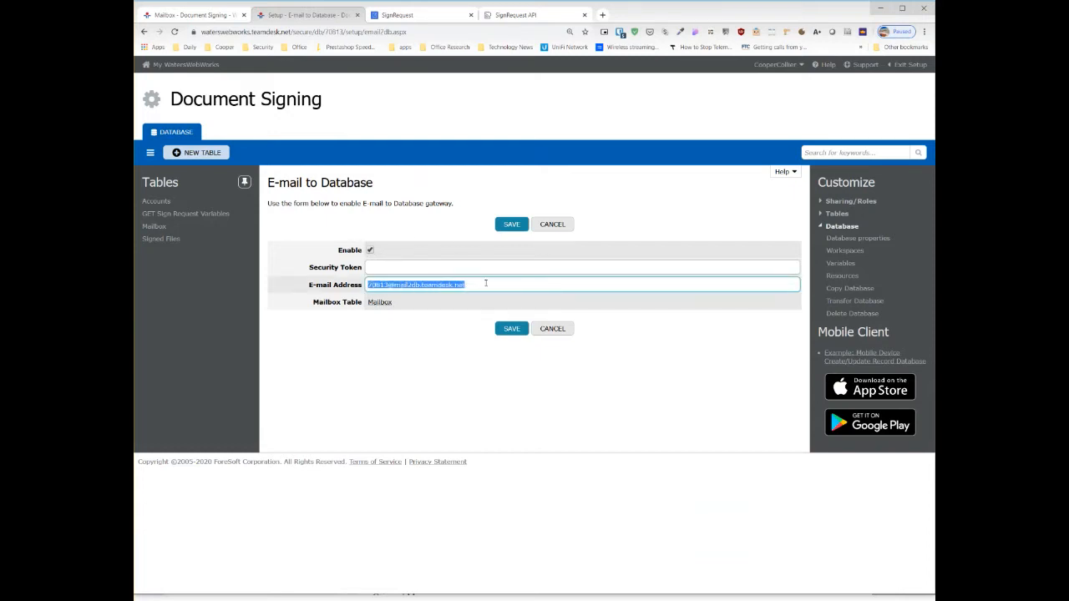
{"action": "left_click", "coordinate": [406, 340]}
{"action": "left_click_drag", "start_coordinate": [368, 285], "coordinate": [471, 287]}
{"action": "left_click", "coordinate": [481, 136]}
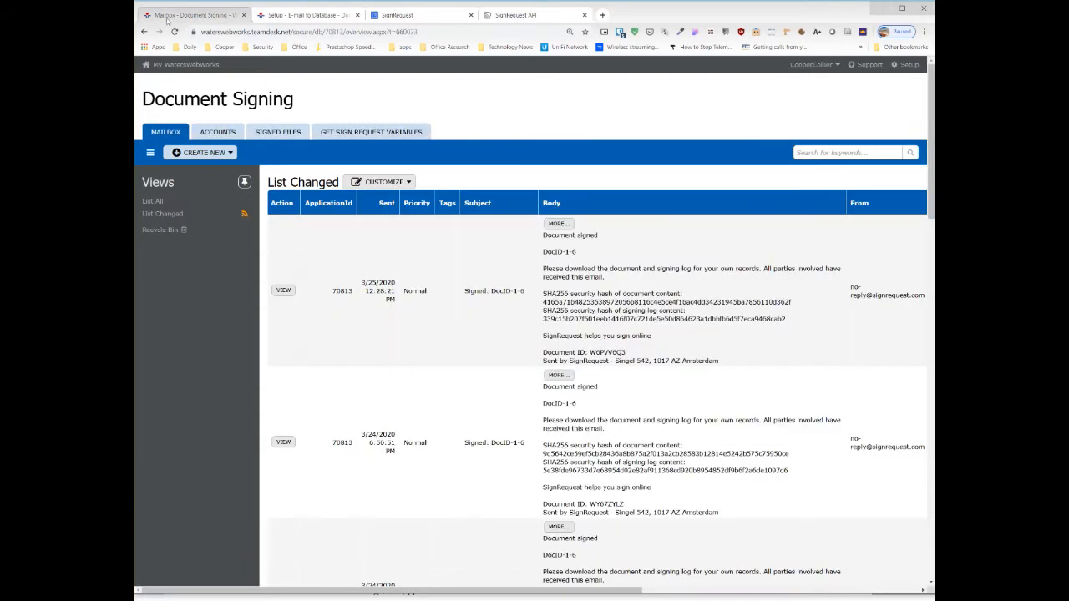
{"action": "left_click", "coordinate": [192, 14]}
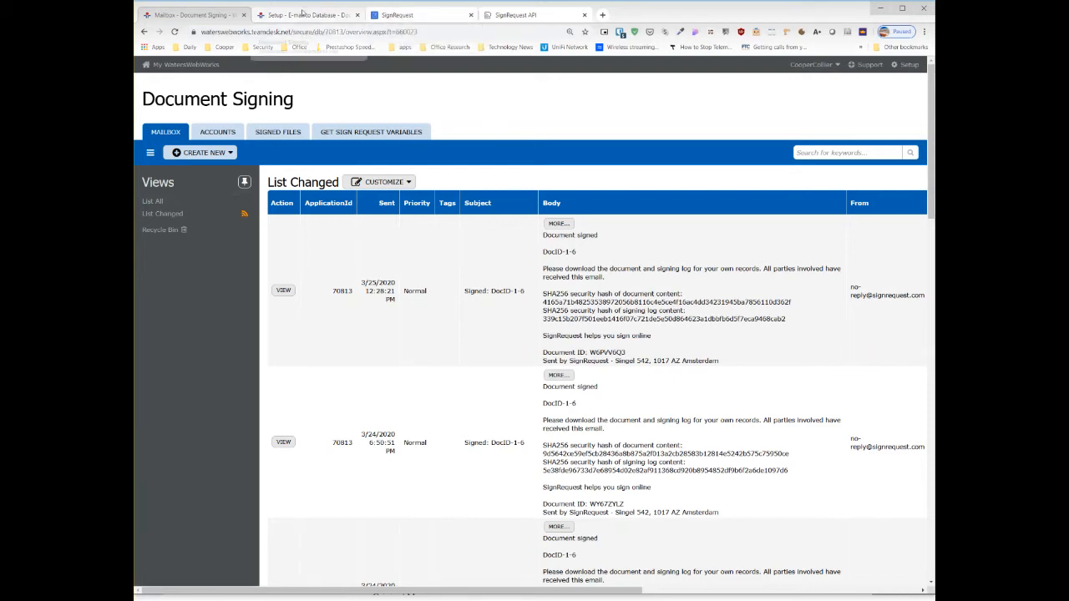
- Switch to SignRequest and examine the current team account in the Teams settings and the account list
{"action": "left_click", "coordinate": [416, 21]}
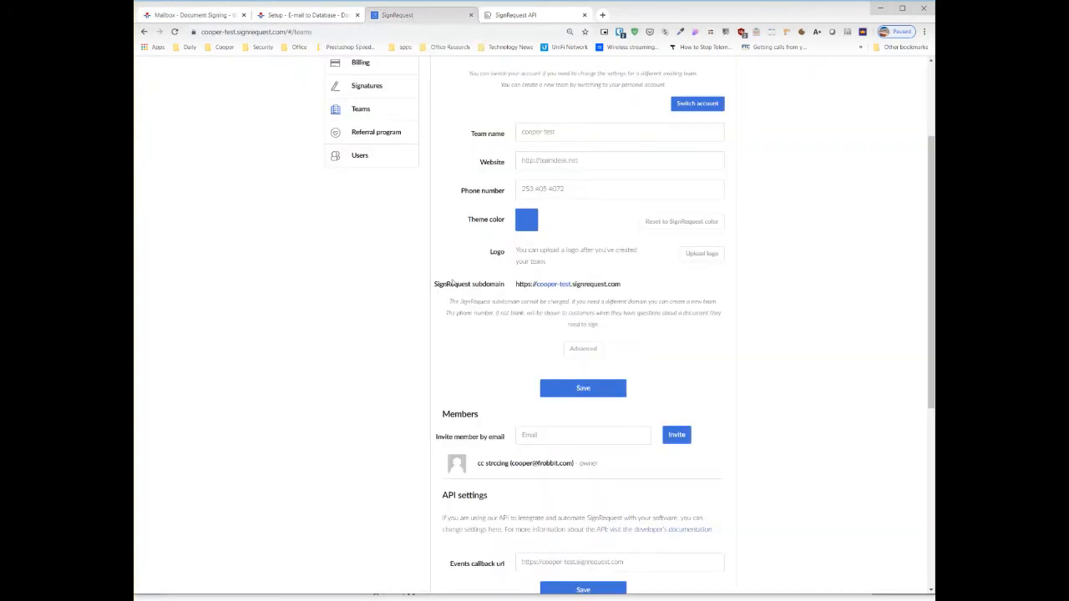
{"action": "scroll", "coordinate": [731, 298], "scroll_direction": "up", "scroll_amount": 2}
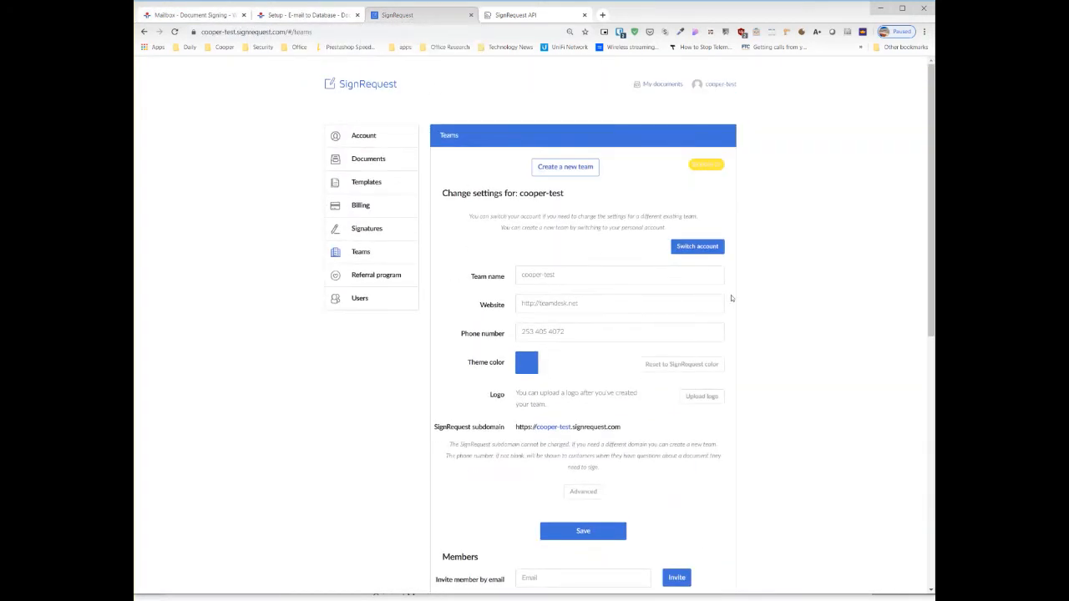
{"action": "left_click", "coordinate": [718, 84]}
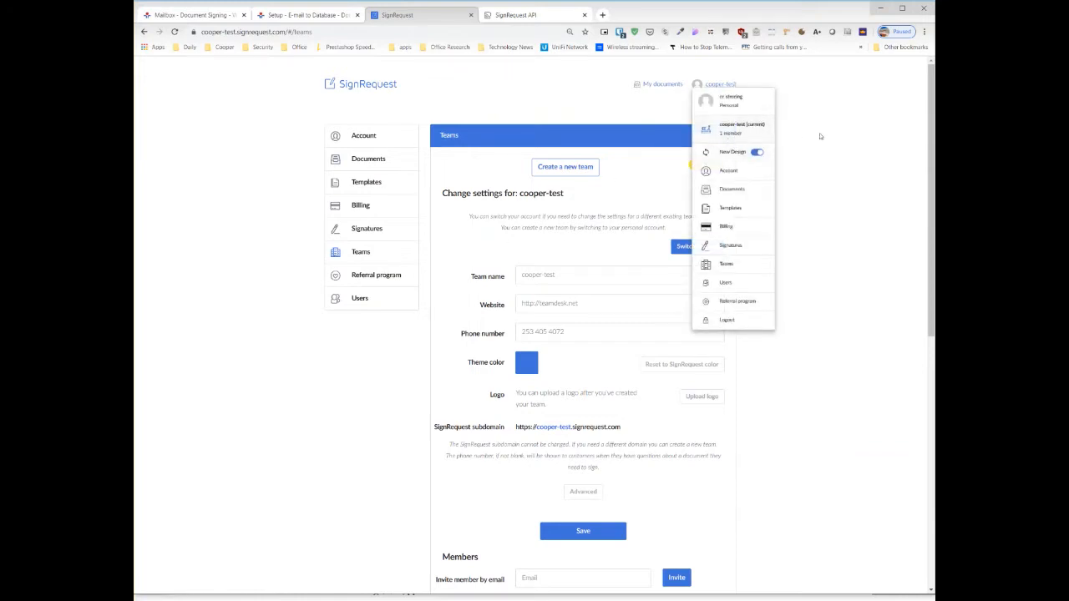
{"action": "left_click", "coordinate": [837, 211]}
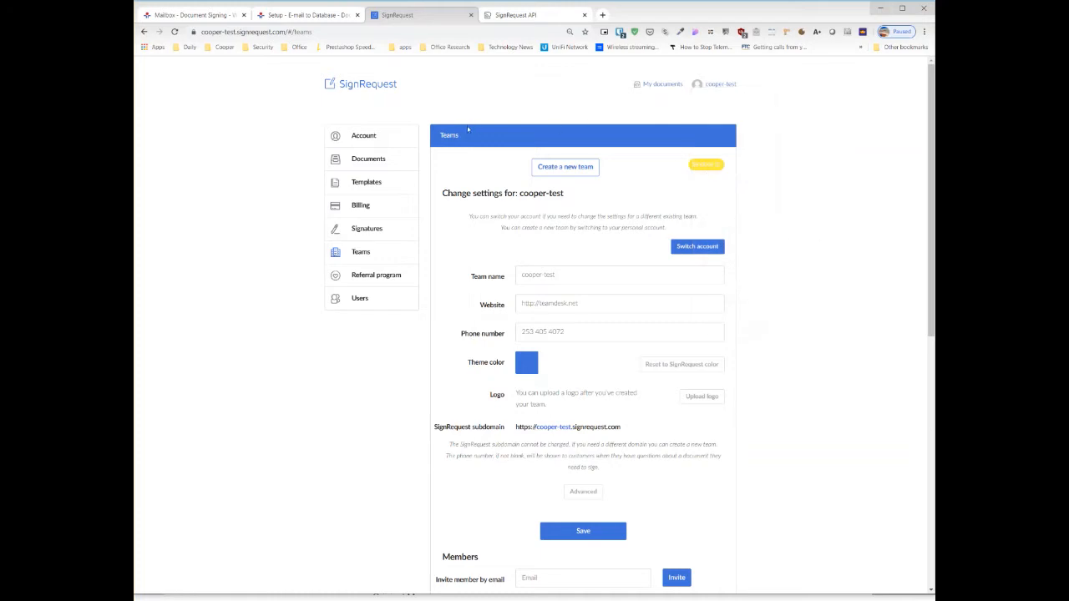
{"action": "left_click_drag", "start_coordinate": [567, 197], "coordinate": [520, 195]}
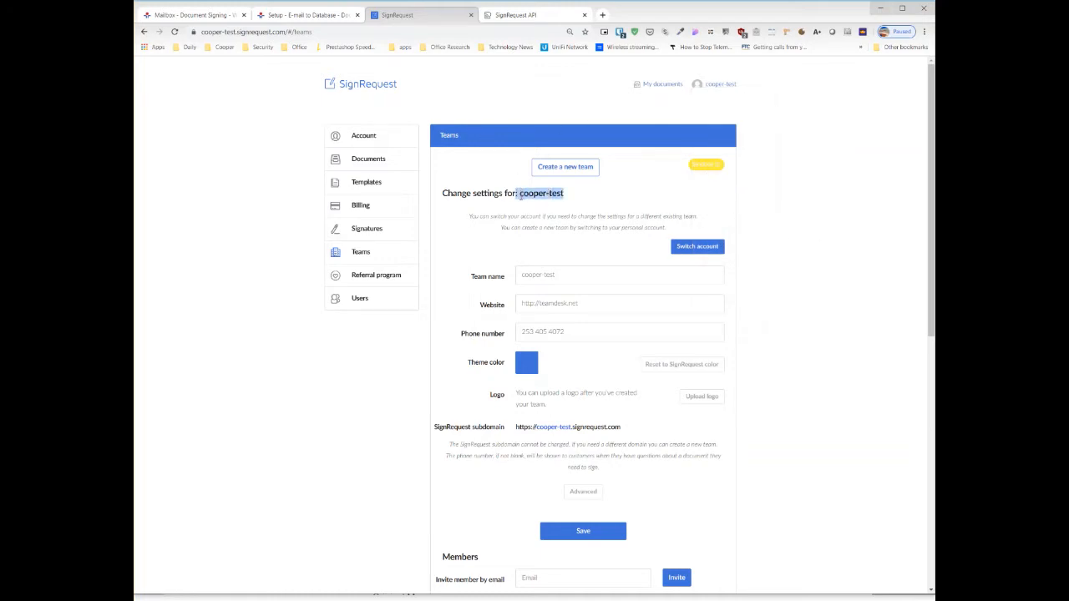
- Open the SignRequest templates list and view the document upload dialog for creating a template, closing it without uploading
{"action": "left_click", "coordinate": [371, 184]}
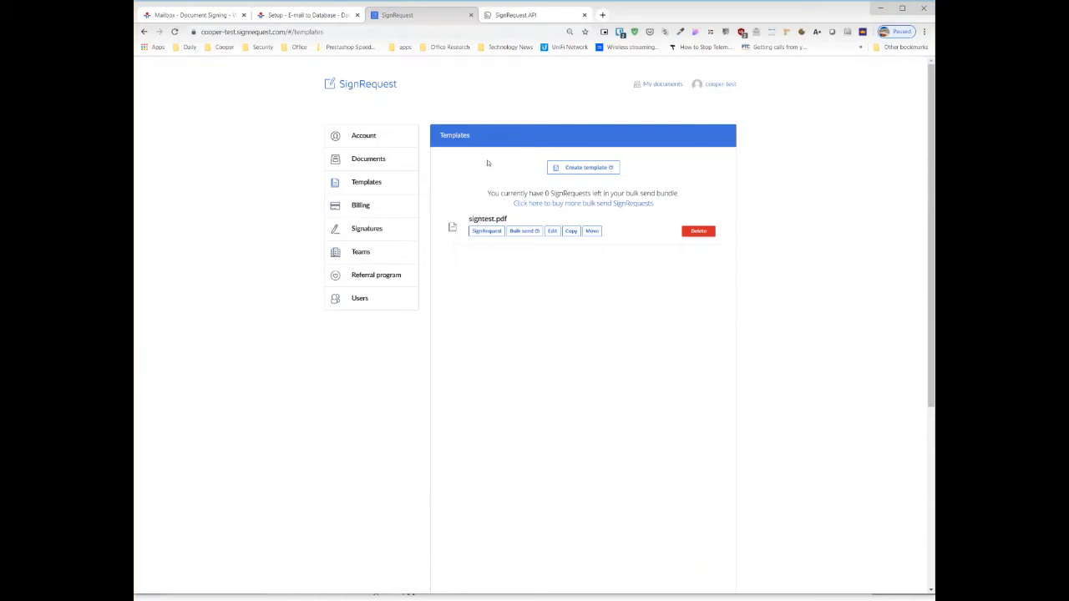
{"action": "left_click", "coordinate": [597, 168]}
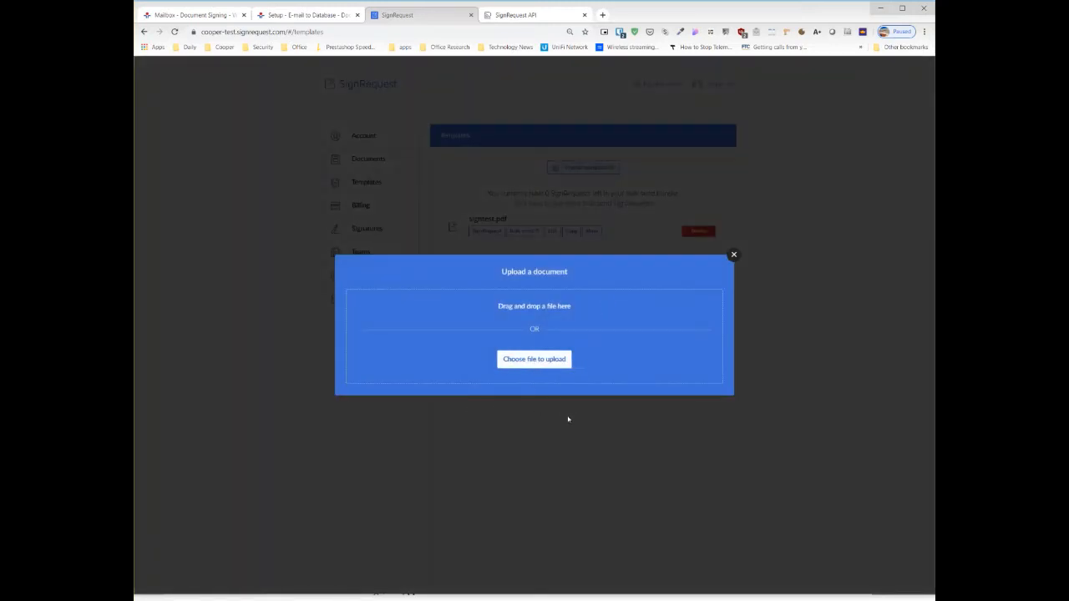
{"action": "left_click", "coordinate": [733, 255]}
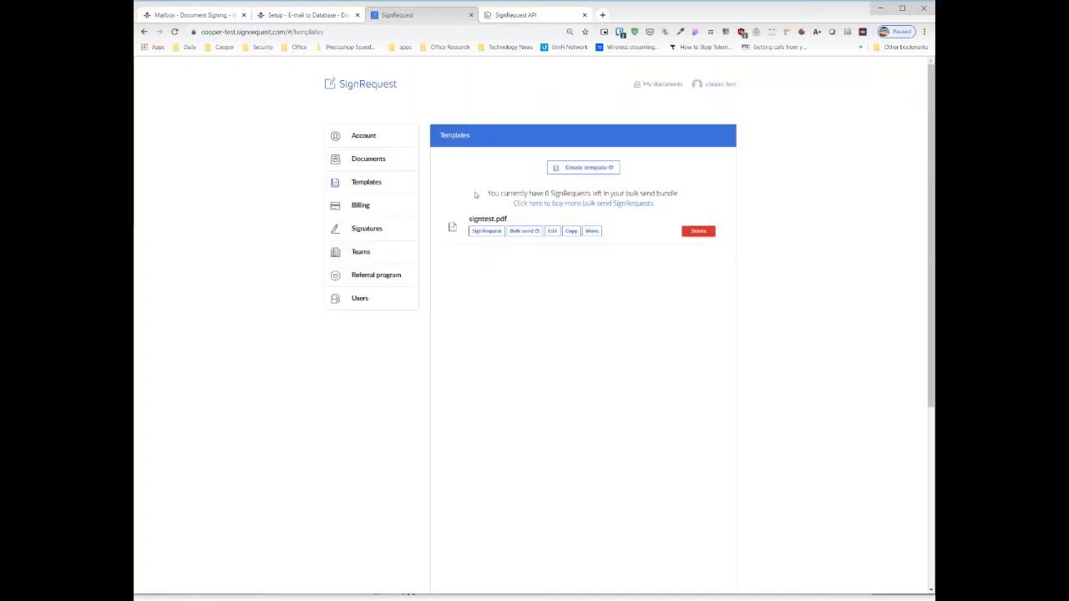
- Open the signtest.pdf template for editing and delete its existing Text, Signature and Date placeholders
{"action": "left_click", "coordinate": [552, 231]}
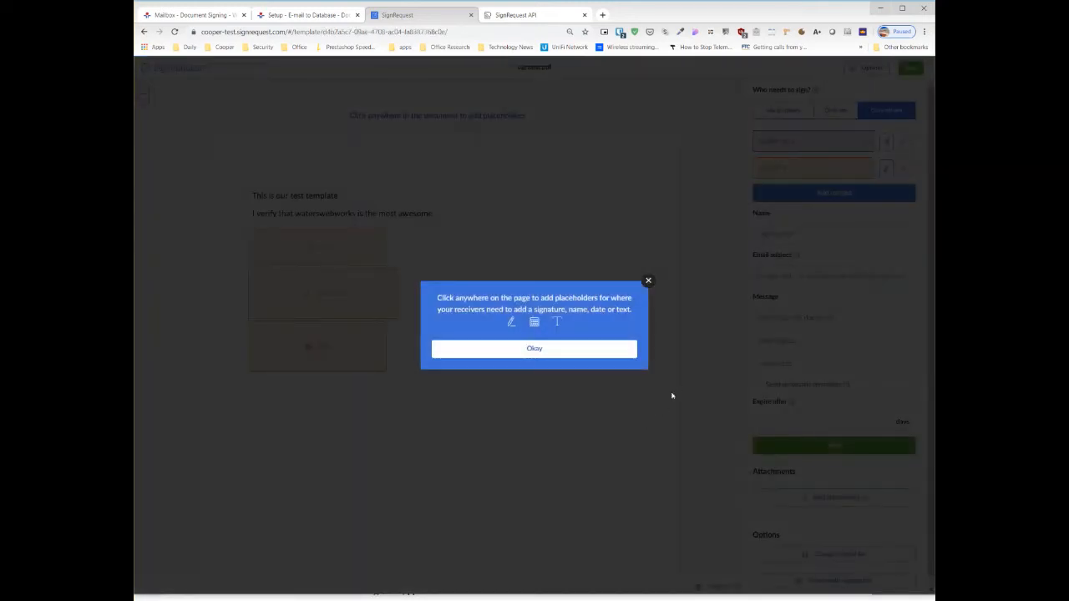
{"action": "left_click", "coordinate": [573, 351]}
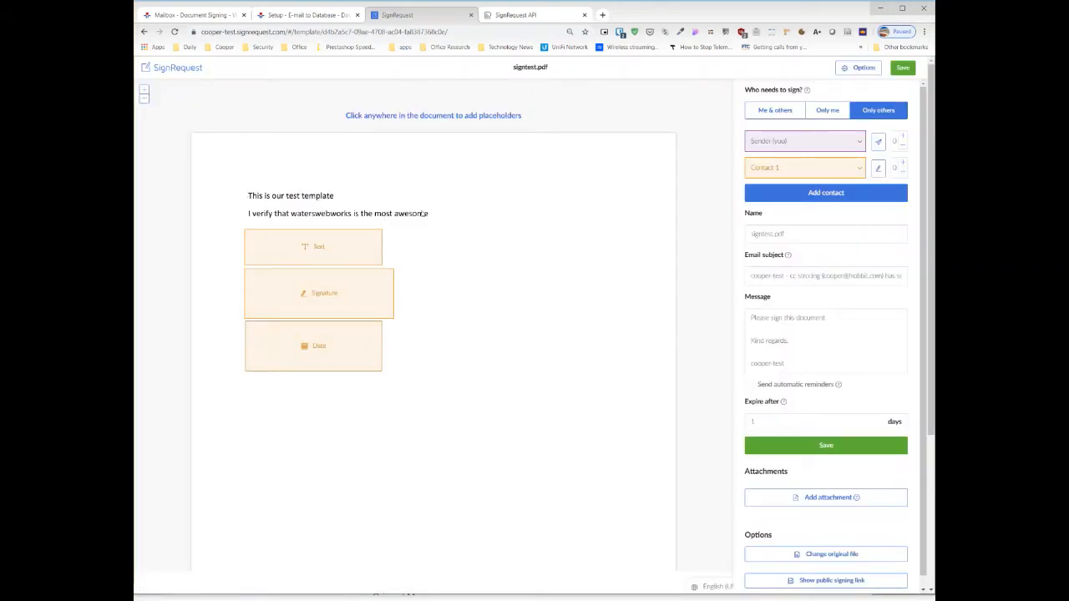
{"action": "left_click", "coordinate": [451, 214]}
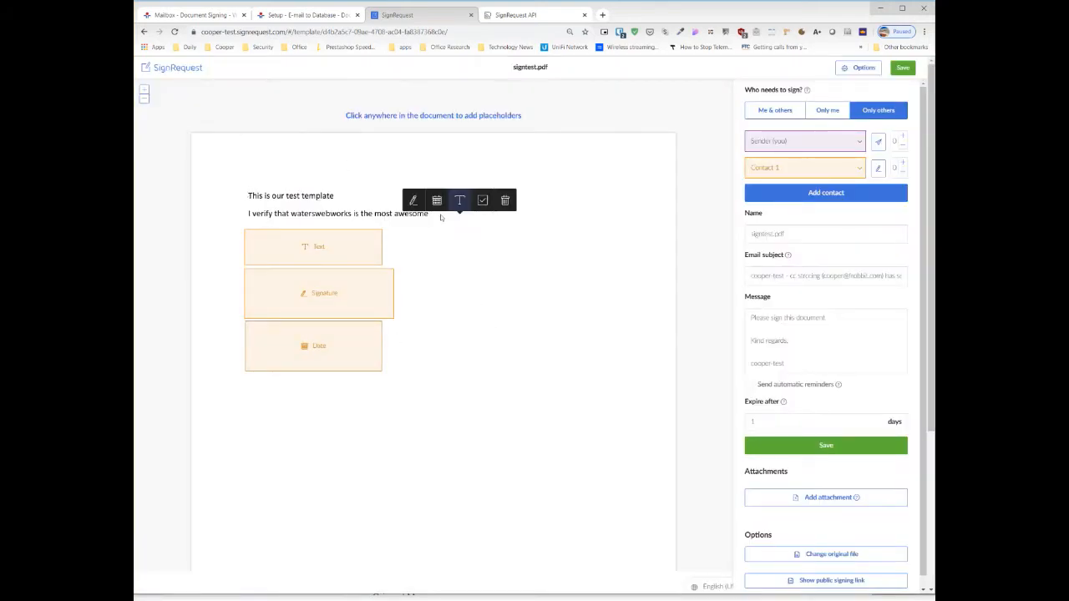
{"action": "left_click", "coordinate": [505, 201]}
{"action": "left_click", "coordinate": [380, 258]}
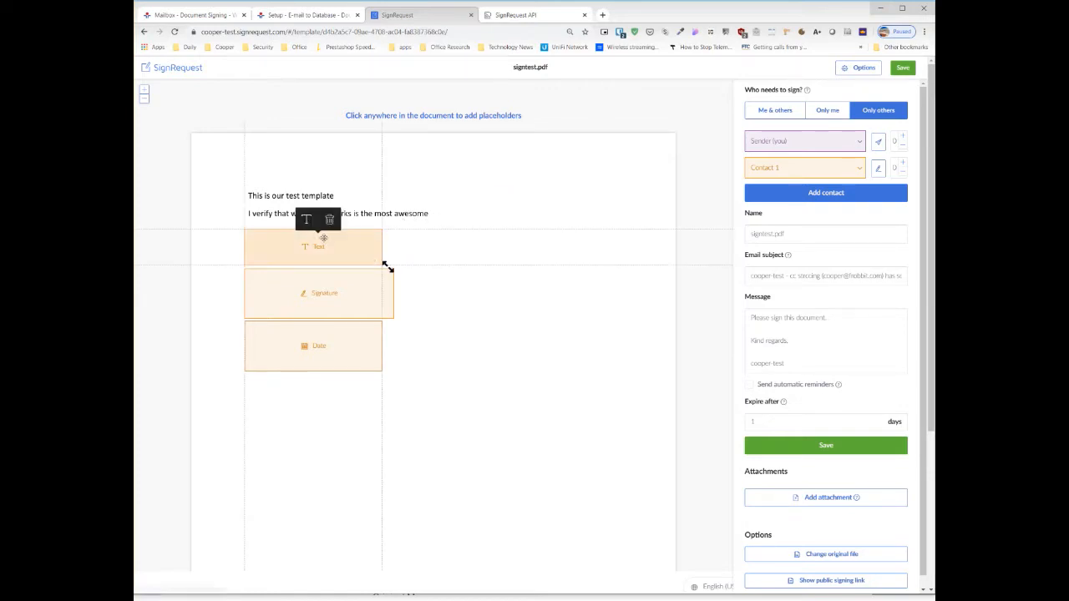
{"action": "left_click", "coordinate": [330, 222]}
{"action": "left_click", "coordinate": [389, 306]}
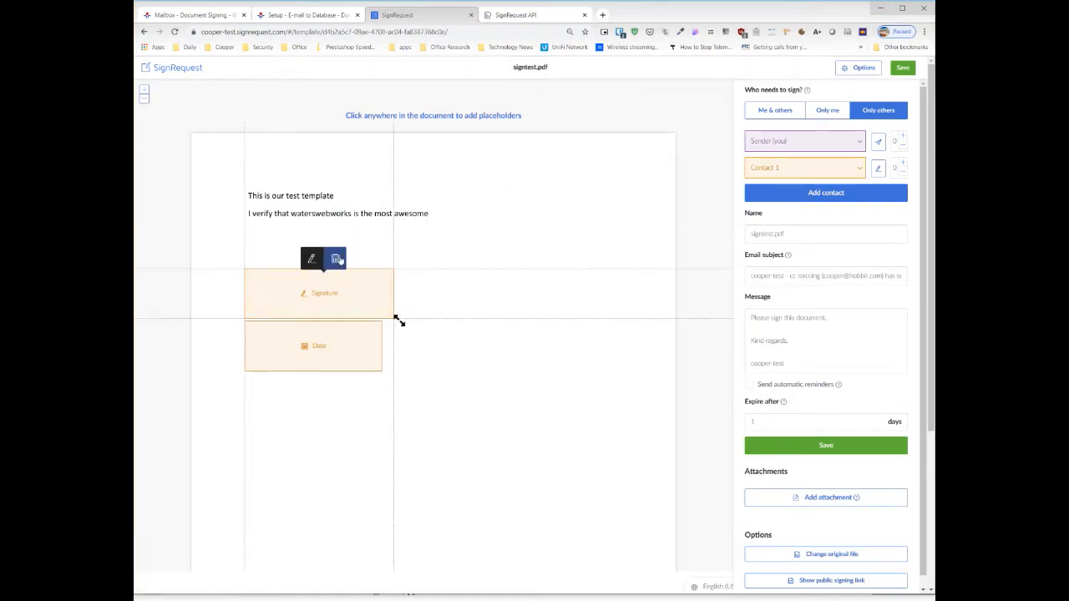
{"action": "left_click", "coordinate": [336, 261]}
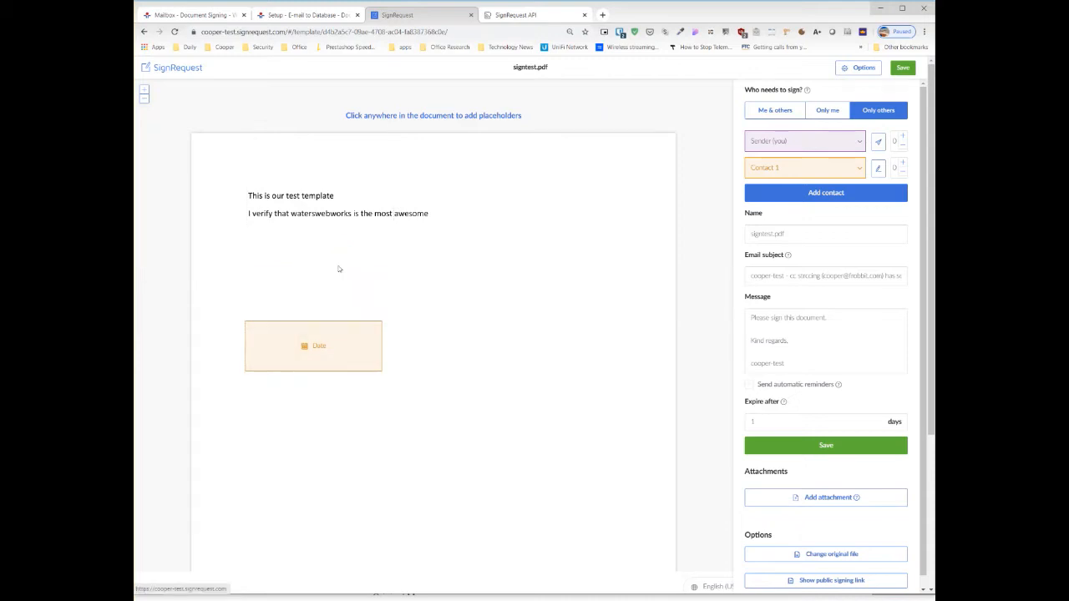
{"action": "left_click", "coordinate": [385, 372]}
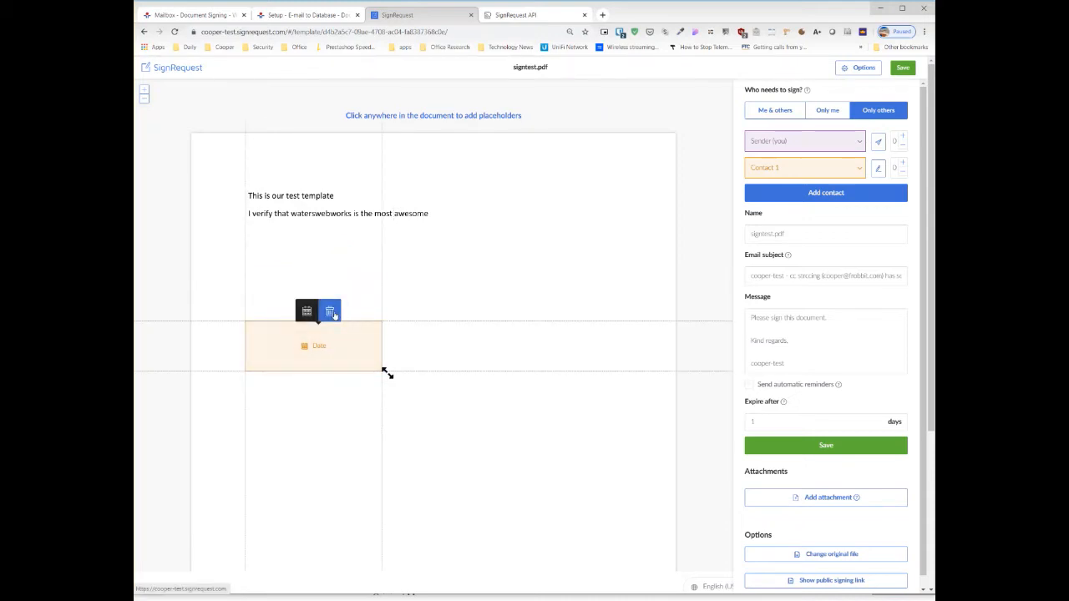
{"action": "left_click", "coordinate": [330, 311]}
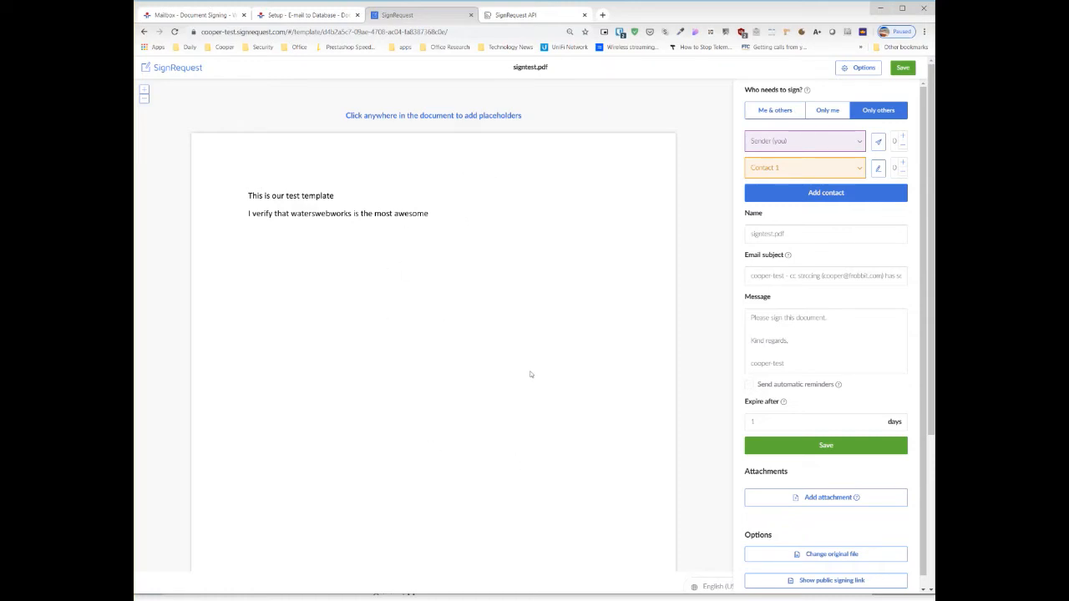
- Add a signature placeholder for Contact 1 and move it below the verification sentence, leaving a gap between them
{"action": "left_click", "coordinate": [580, 189]}
{"action": "left_click", "coordinate": [546, 177]}
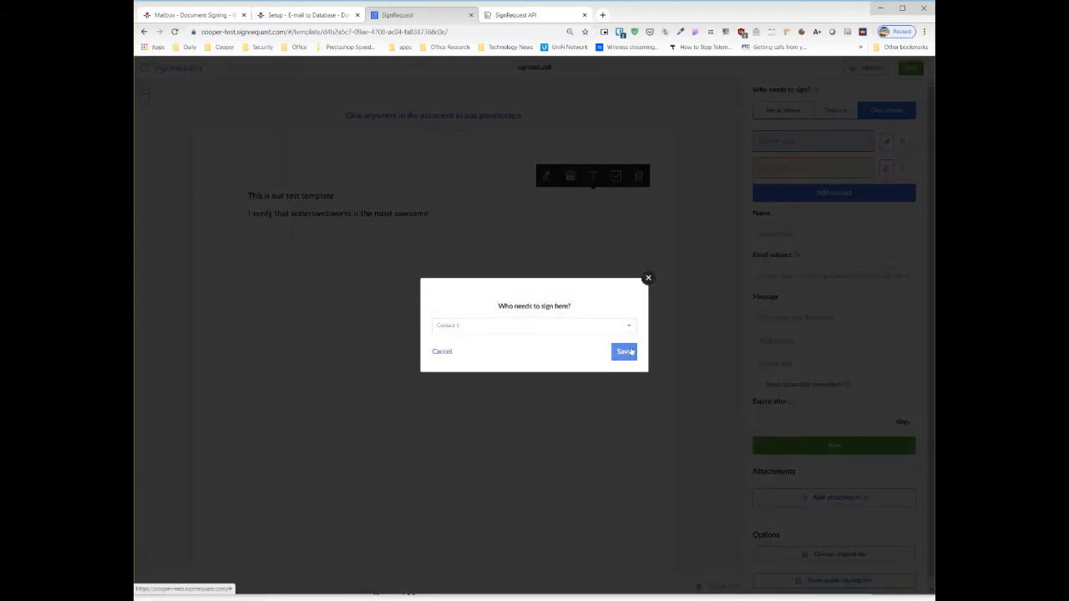
{"action": "left_click", "coordinate": [624, 351]}
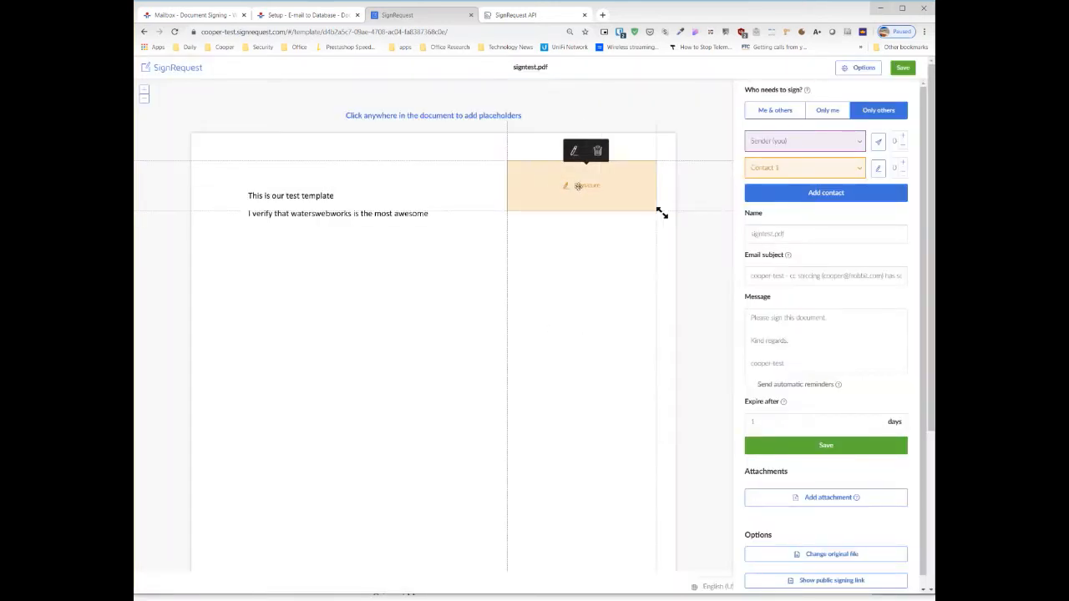
{"action": "mouse_move", "coordinate": [596, 189]}
{"action": "left_mouse_down"}
{"action": "mouse_move", "coordinate": [538, 275]}
{"action": "mouse_move", "coordinate": [332, 221]}
{"action": "mouse_move", "coordinate": [285, 156]}
{"action": "mouse_move", "coordinate": [344, 277]}
{"action": "mouse_move", "coordinate": [332, 280]}
{"action": "mouse_move", "coordinate": [338, 270]}
{"action": "mouse_move", "coordinate": [339, 333]}
{"action": "left_mouse_up"}
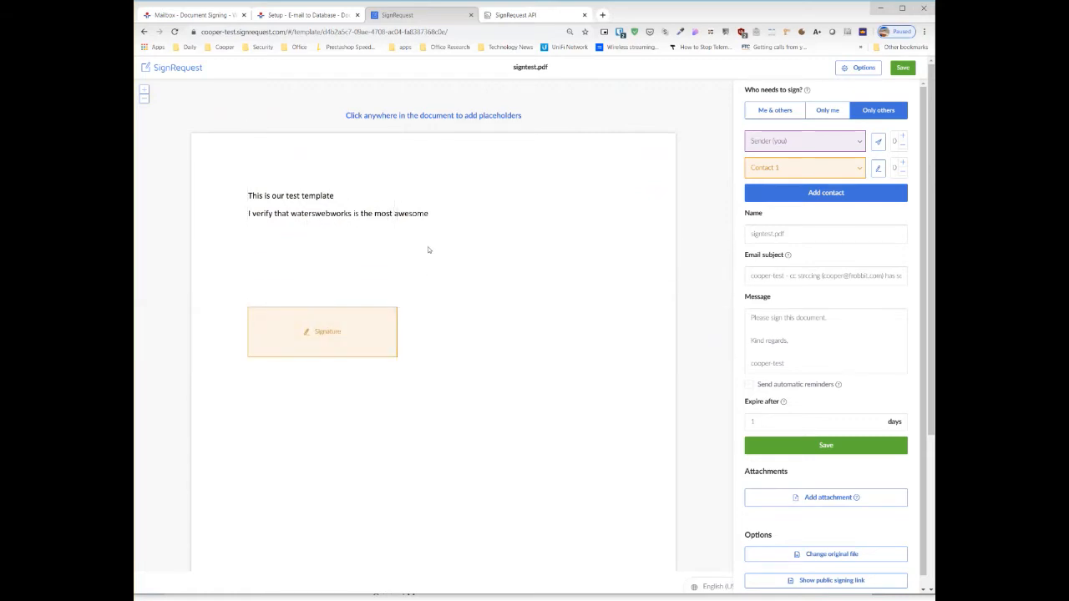
- Add a required text placeholder for Contact 1 with an external ID, placed between the verification sentence and the signature placeholder
{"action": "left_click", "coordinate": [348, 255]}
{"action": "left_click", "coordinate": [358, 241]}
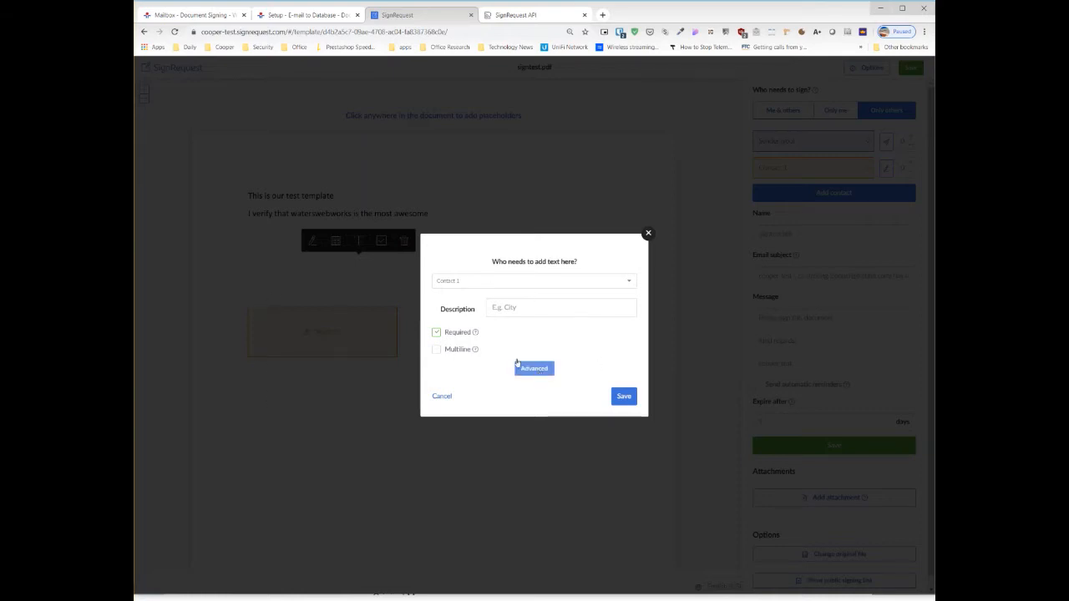
{"action": "left_click", "coordinate": [544, 372]}
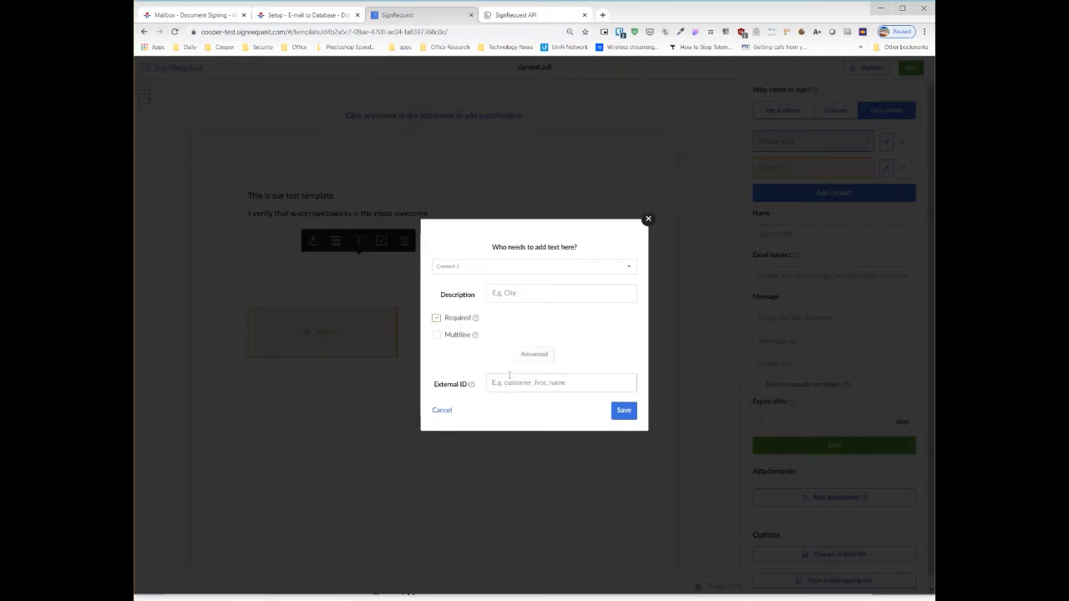
{"action": "left_click", "coordinate": [506, 382]}
{"action": "type", "text": "id"}
{"action": "key", "text": "BackSpace"}
{"action": "type", "text": "c"}
{"action": "left_click_drag", "start_coordinate": [491, 382], "coordinate": [523, 382]}
{"action": "left_click", "coordinate": [624, 410]}
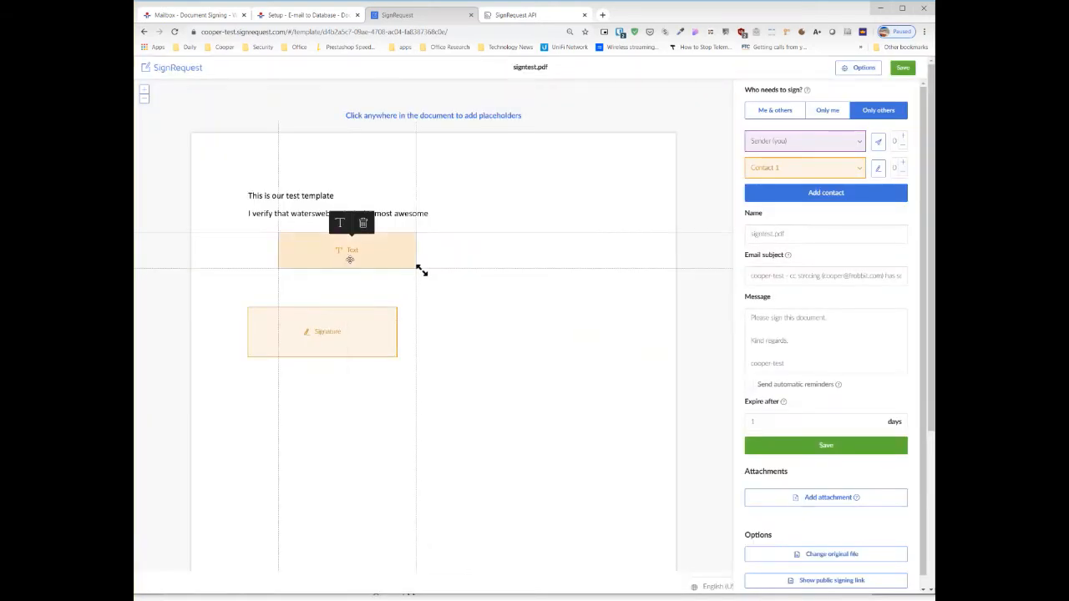
- Align the text placeholder with the start of the verification sentence and move the signature placeholder up directly beneath it
{"action": "left_click_drag", "start_coordinate": [422, 271], "coordinate": [389, 274]}
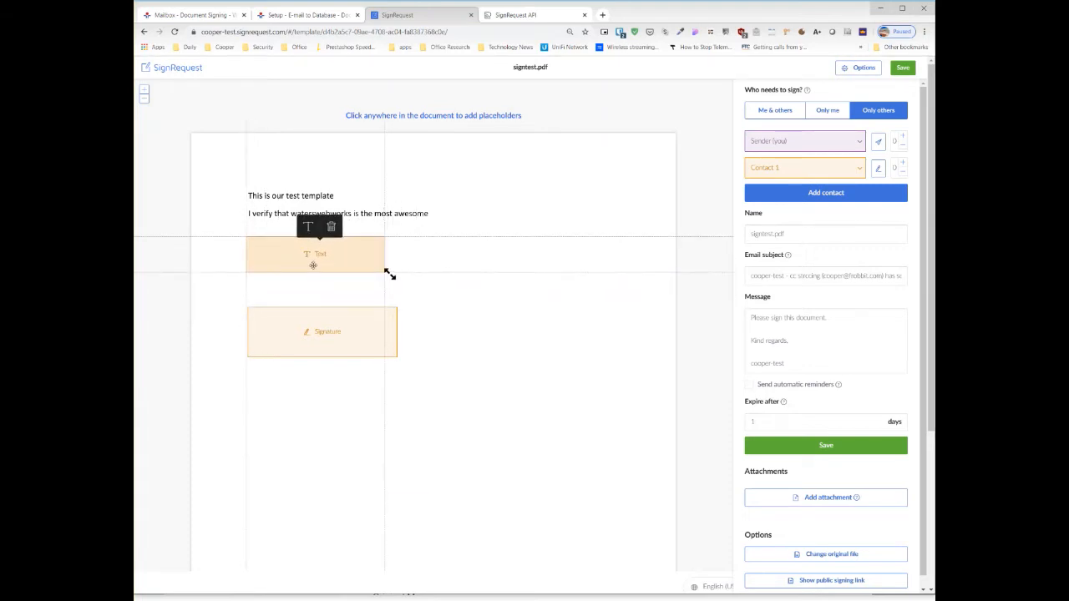
{"action": "left_click_drag", "start_coordinate": [314, 265], "coordinate": [314, 269]}
{"action": "left_click_drag", "start_coordinate": [307, 336], "coordinate": [307, 310]}
- Add a required, prefilled date placeholder for Contact 1 and align it directly beneath the signature placeholder
{"action": "left_click", "coordinate": [270, 363]}
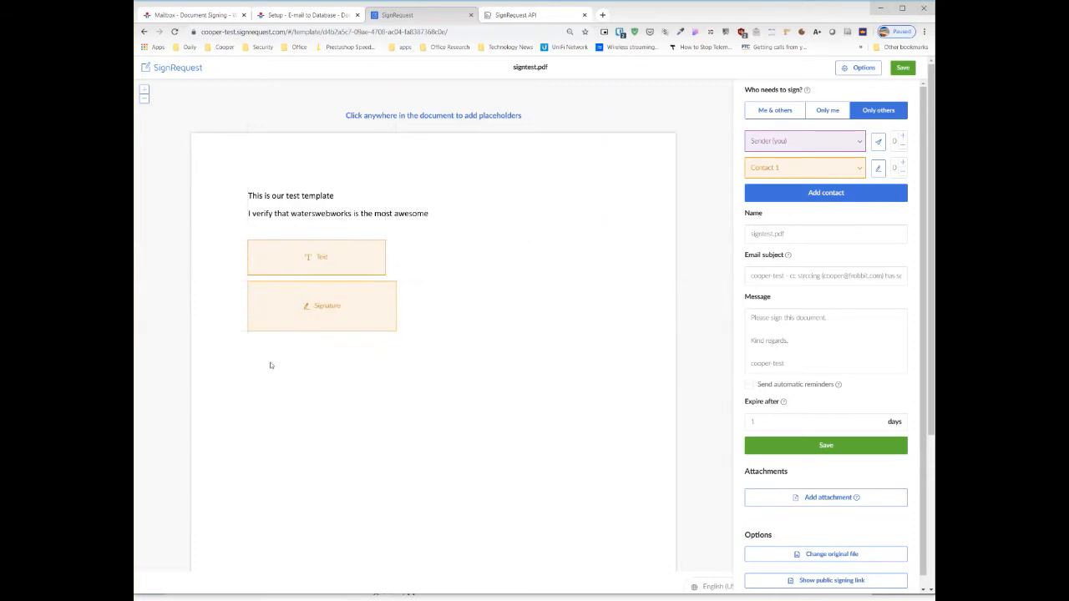
{"action": "left_click", "coordinate": [283, 382]}
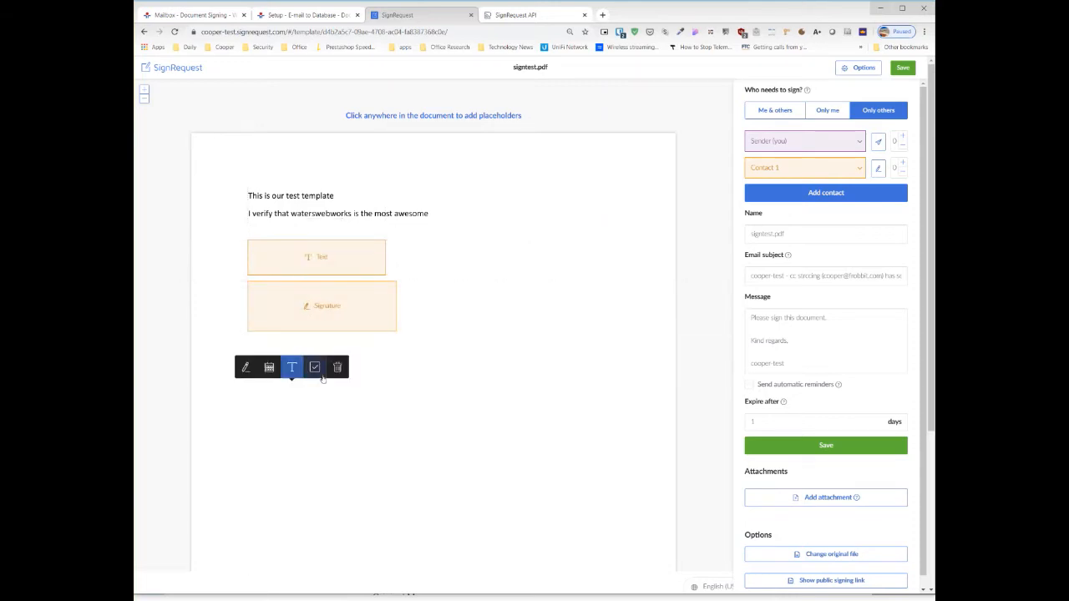
{"action": "left_click", "coordinate": [269, 368]}
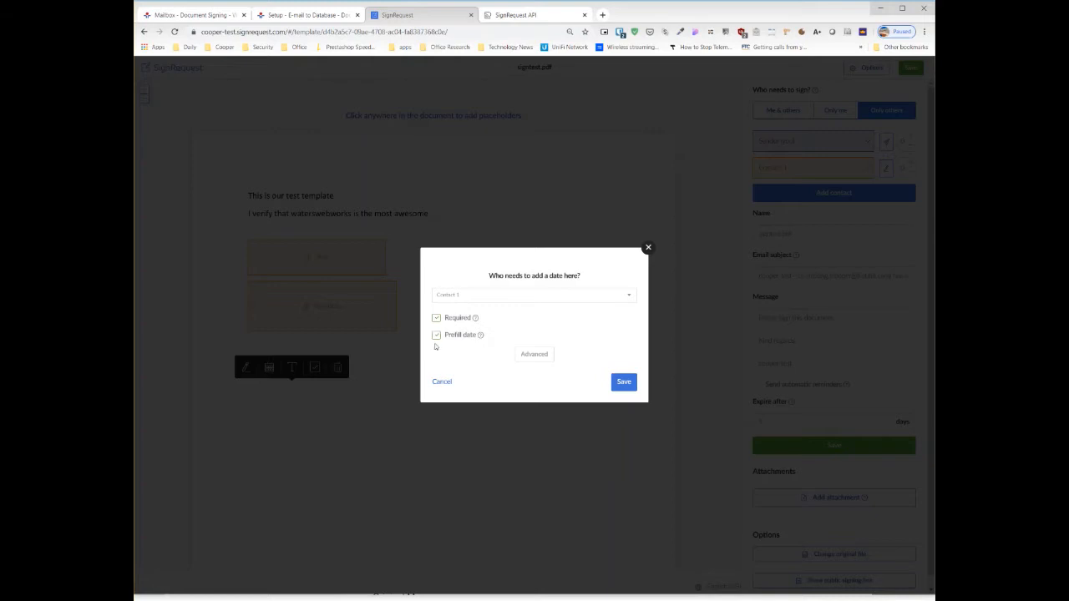
{"action": "left_click", "coordinate": [623, 383]}
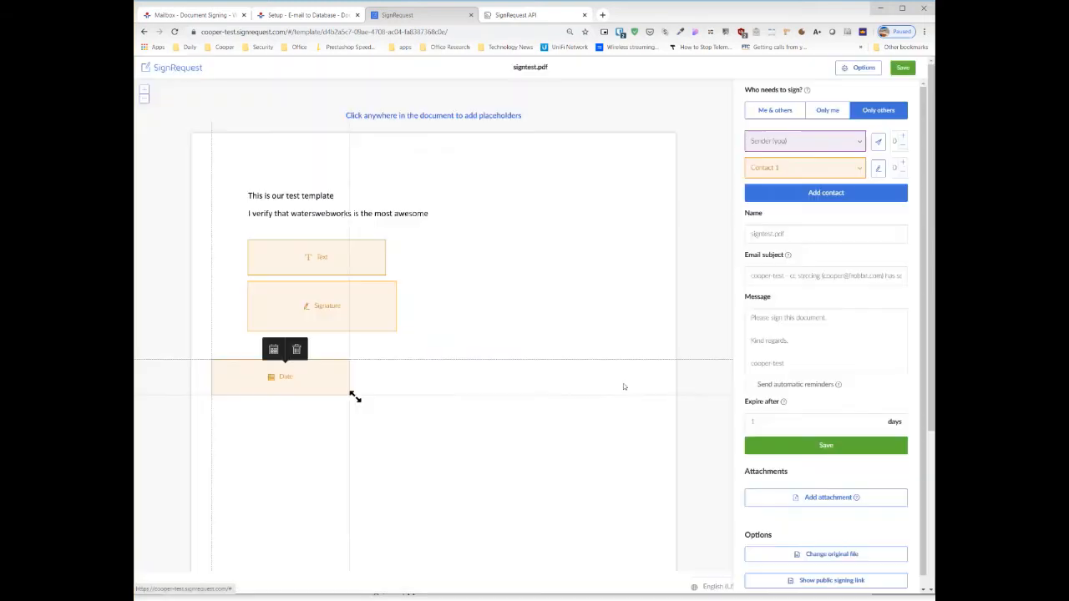
{"action": "left_click_drag", "start_coordinate": [306, 374], "coordinate": [343, 355]}
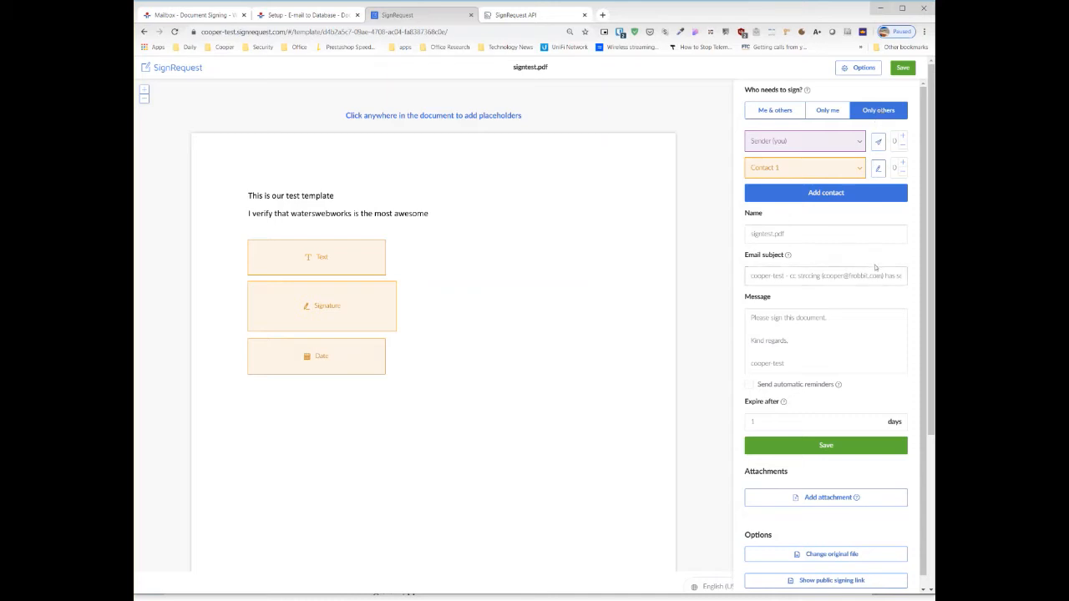
- Review the template's name, email subject, message and expiry settings, and save the template
{"action": "left_click", "coordinate": [767, 234]}
{"action": "left_click_drag", "start_coordinate": [766, 233], "coordinate": [792, 233]}
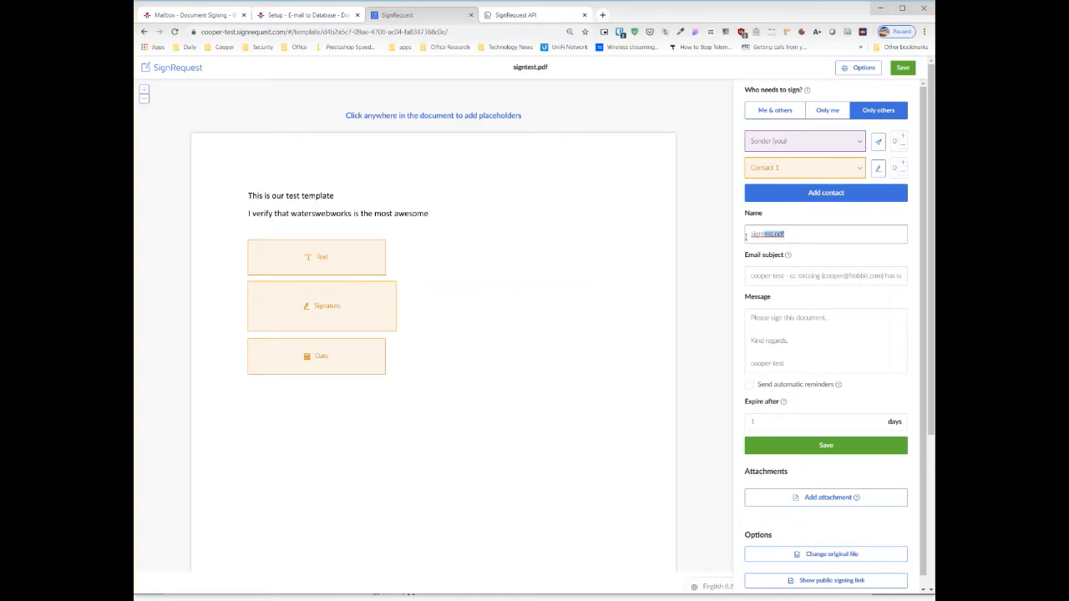
{"action": "left_click_drag", "start_coordinate": [759, 276], "coordinate": [816, 276]}
{"action": "left_click", "coordinate": [757, 274]}
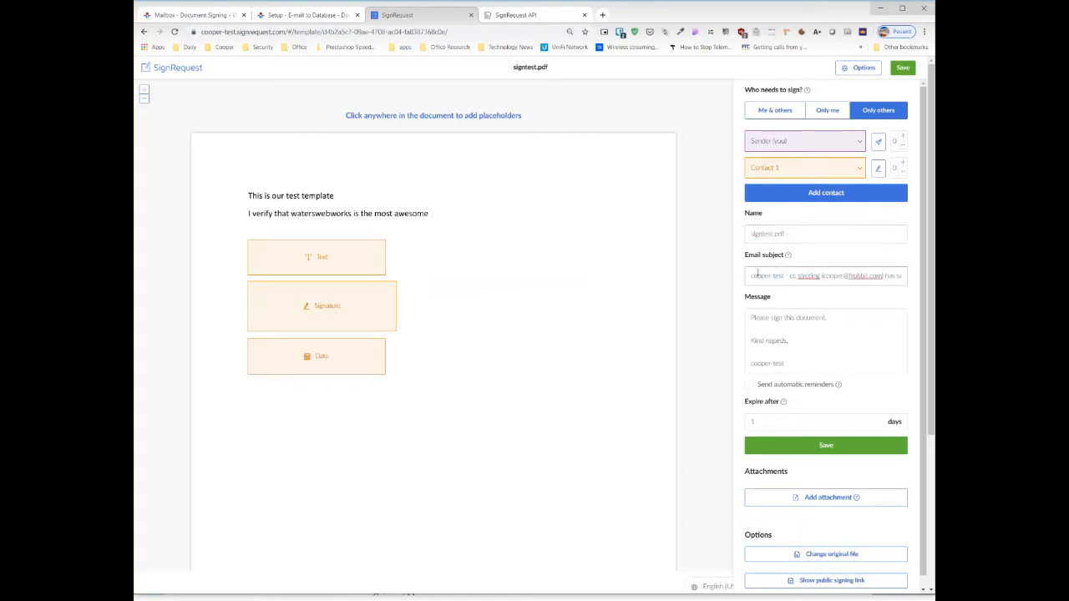
{"action": "left_click_drag", "start_coordinate": [748, 278], "coordinate": [796, 280]}
{"action": "left_click_drag", "start_coordinate": [793, 364], "coordinate": [753, 360]}
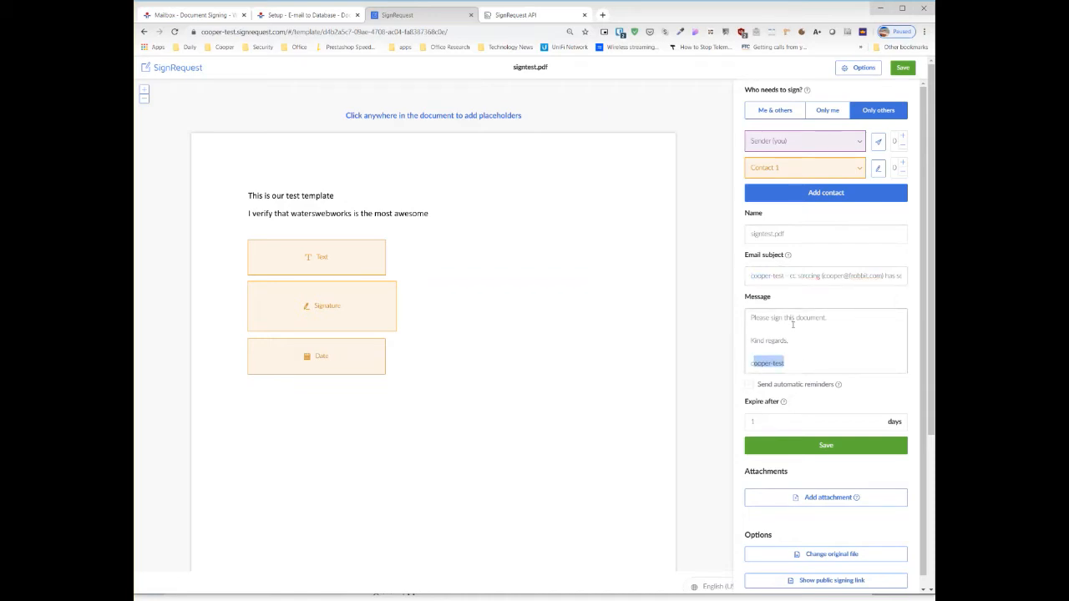
{"action": "scroll", "coordinate": [853, 325], "scroll_direction": "down", "scroll_amount": 1}
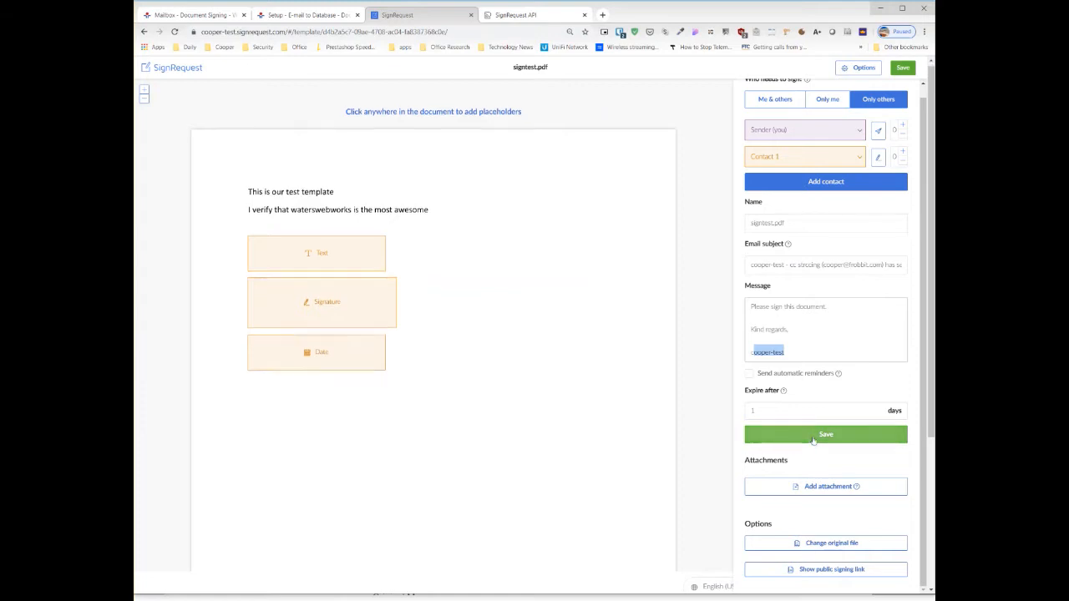
{"action": "scroll", "coordinate": [819, 435], "scroll_direction": "down", "scroll_amount": 2}
{"action": "left_click", "coordinate": [776, 409]}
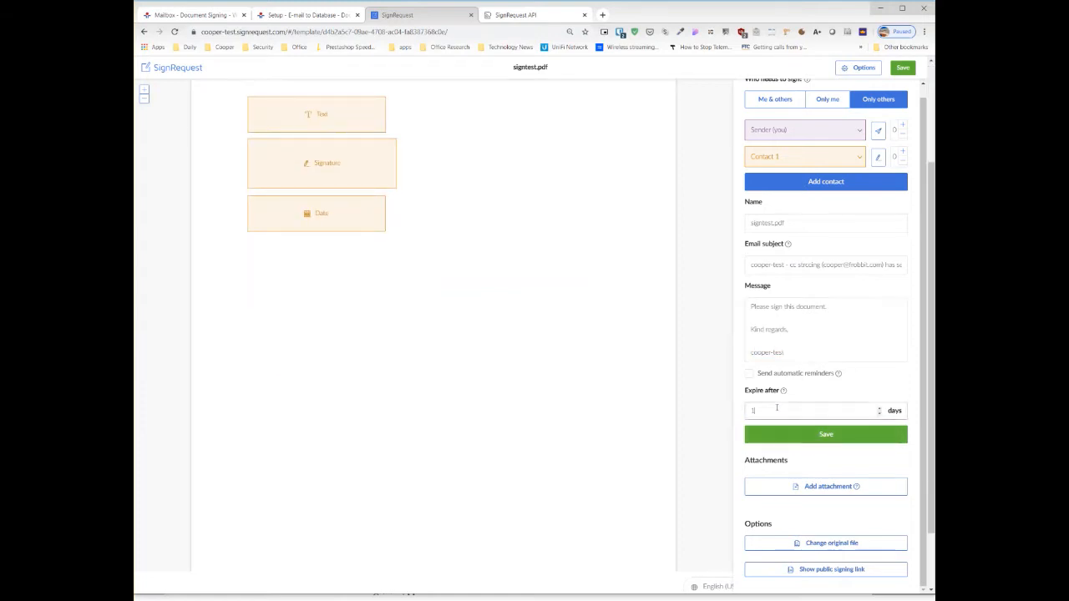
{"action": "left_click", "coordinate": [838, 434]}
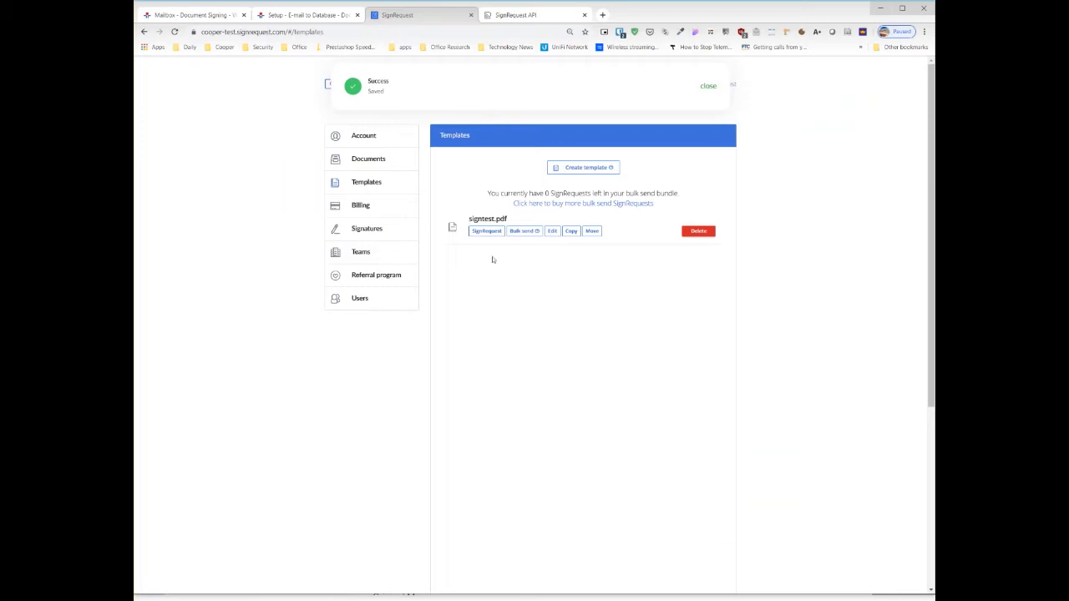
- Switch to the SignRequest API documentation and examine the request fields of Quick create a SignRequest
{"action": "scroll", "coordinate": [532, 398], "scroll_direction": "down", "scroll_amount": 5}
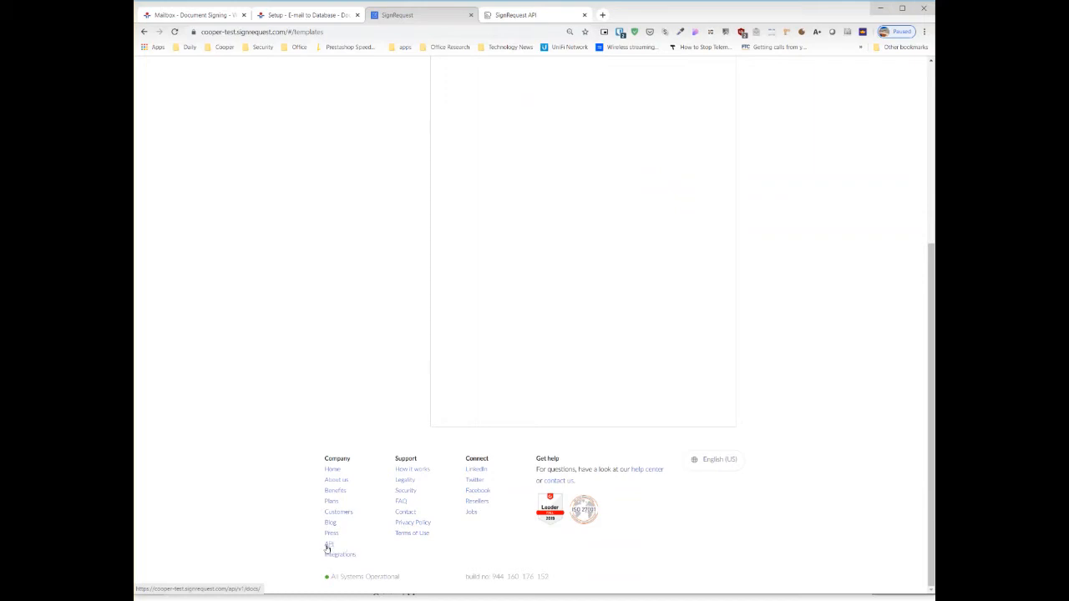
{"action": "left_click", "coordinate": [522, 15]}
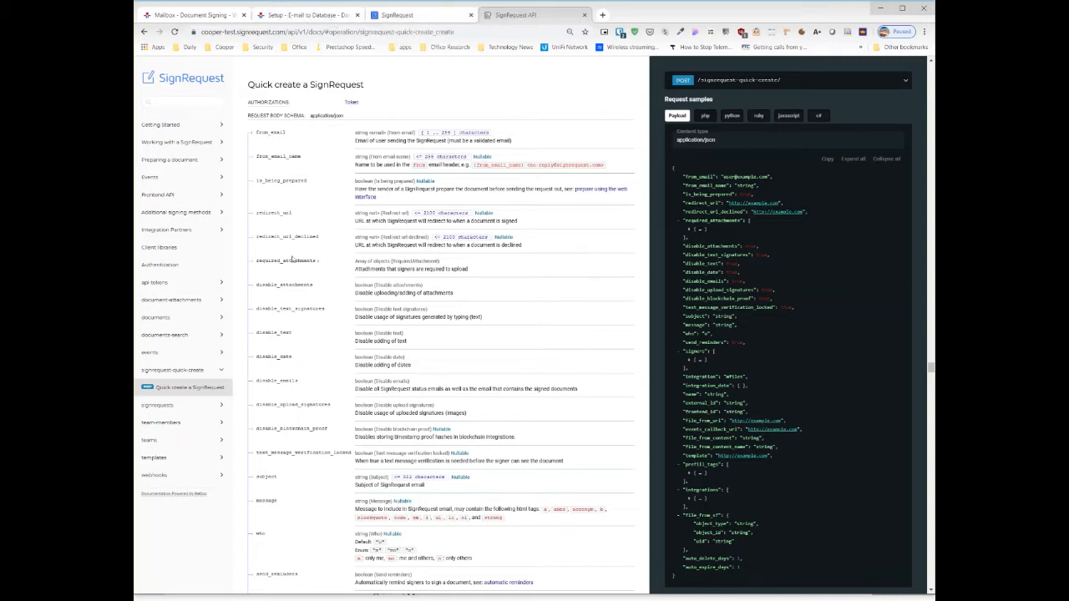
- Switch to the TeamDesk setup and open the Send Signature Request custom button of the Accounts table
{"action": "left_click", "coordinate": [314, 16]}
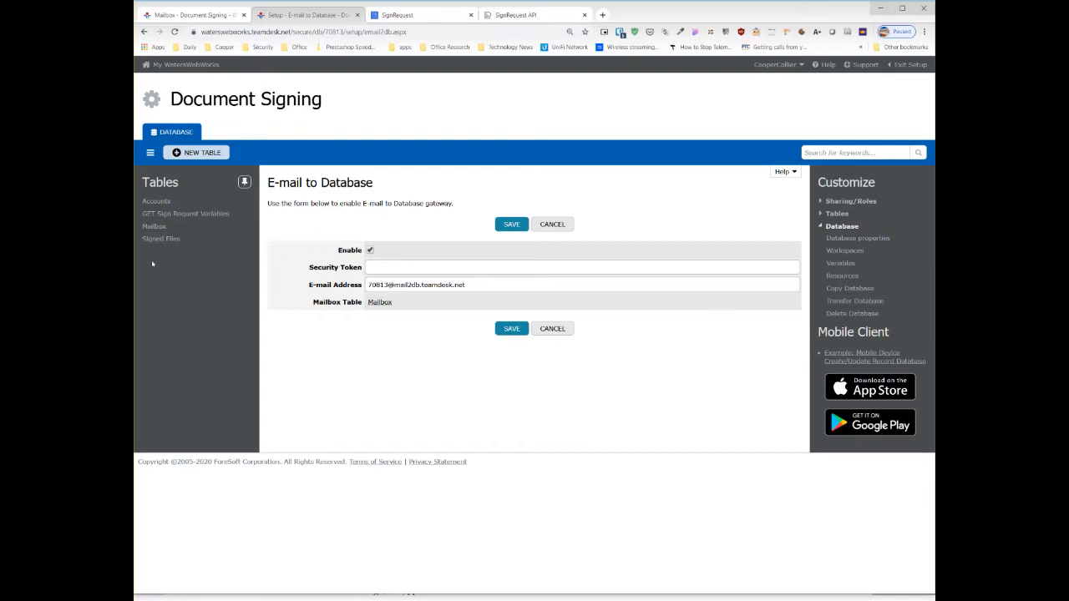
{"action": "left_click", "coordinate": [159, 202]}
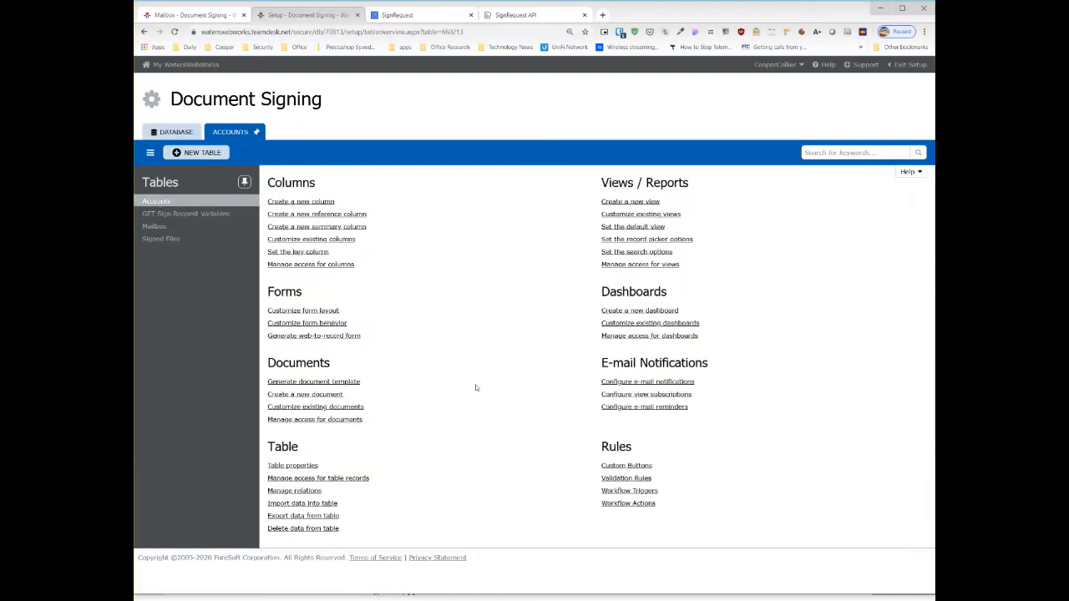
{"action": "left_click", "coordinate": [628, 466]}
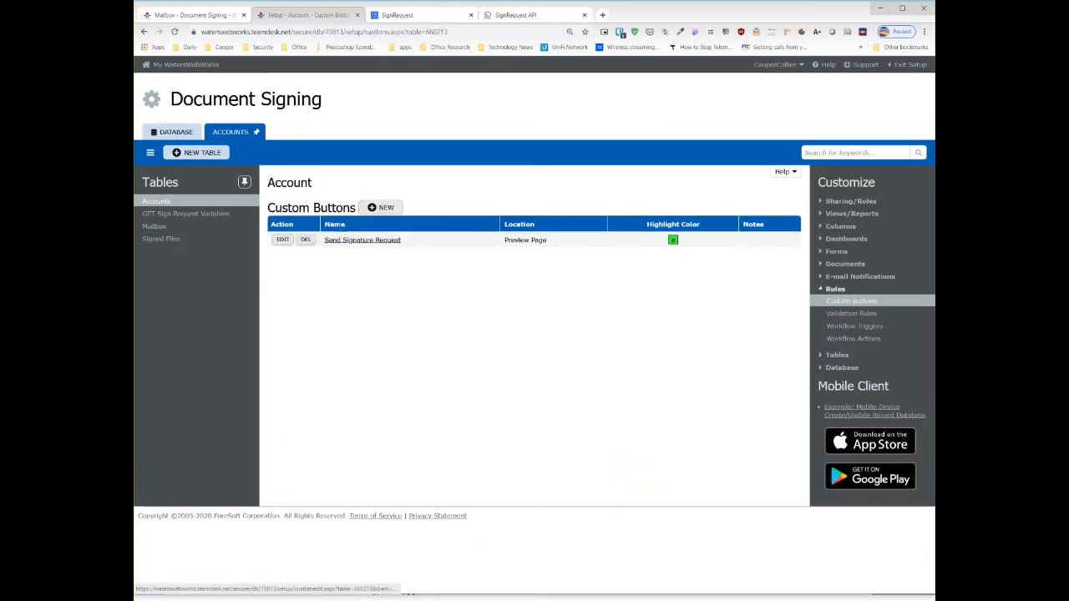
{"action": "left_click", "coordinate": [284, 240]}
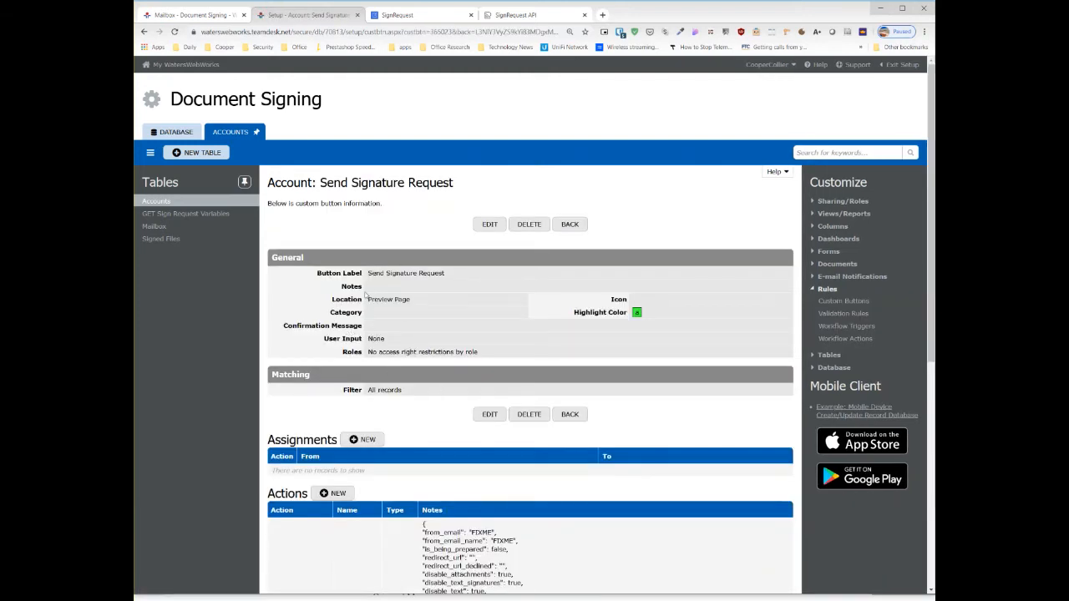
- Examine the custom button's actions and view the New Call URL choice for adding an action, cancelling without creating one
{"action": "scroll", "coordinate": [445, 445], "scroll_direction": "down", "scroll_amount": 3}
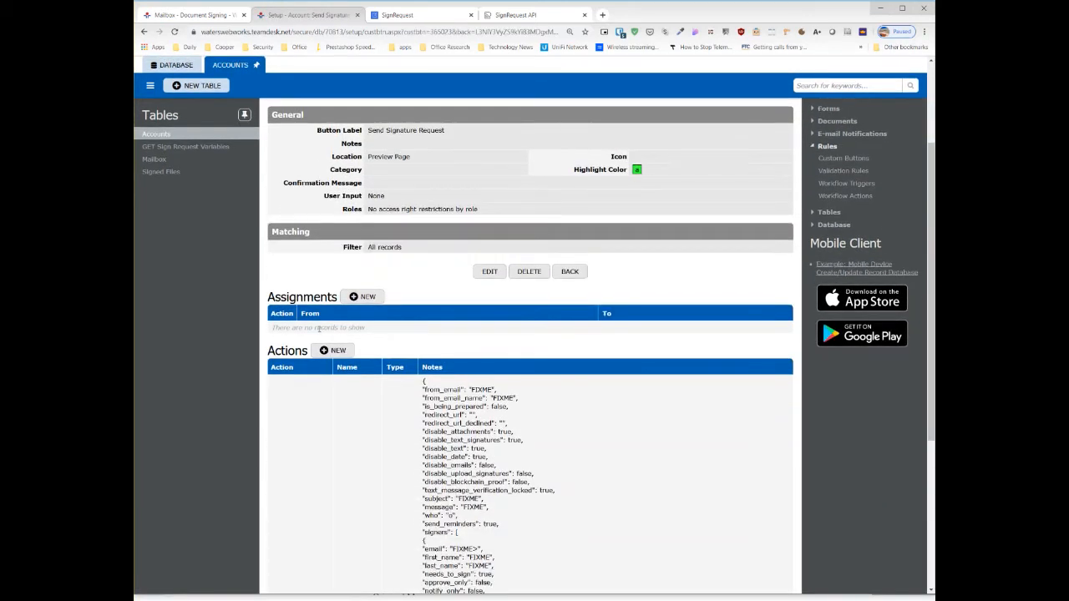
{"action": "scroll", "coordinate": [533, 409], "scroll_direction": "down", "scroll_amount": 5}
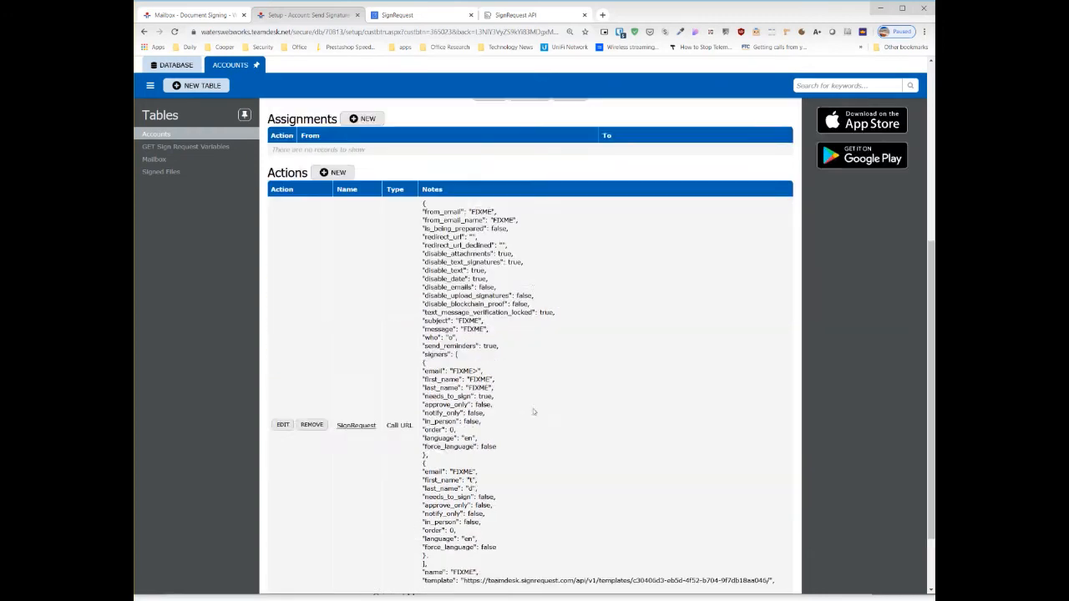
{"action": "scroll", "coordinate": [533, 410], "scroll_direction": "up", "scroll_amount": 4}
{"action": "left_click_drag", "start_coordinate": [534, 410], "coordinate": [534, 407]}
{"action": "left_click", "coordinate": [432, 267]}
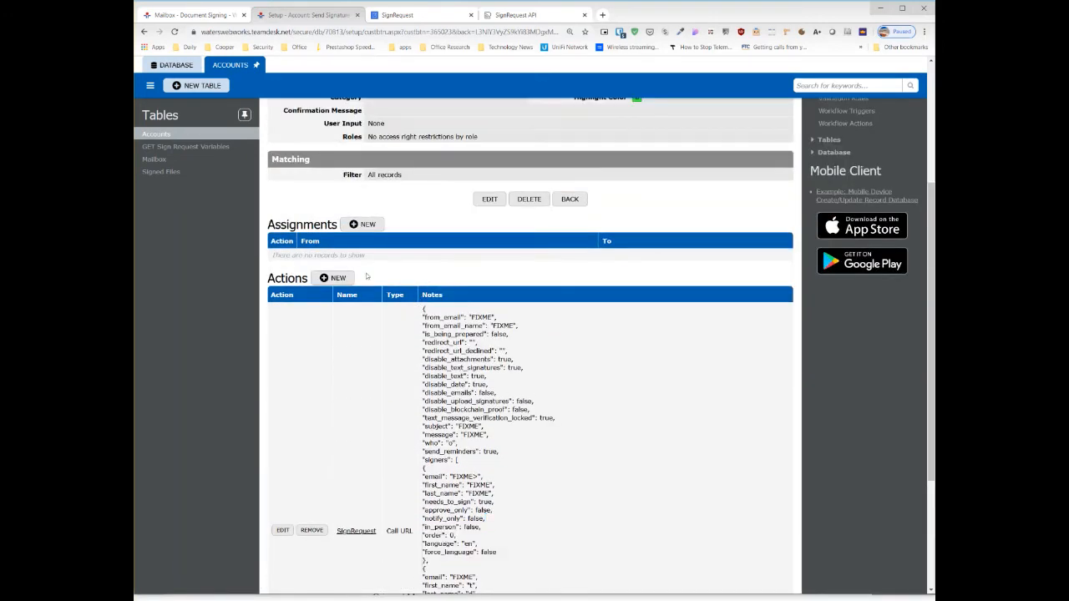
{"action": "left_click", "coordinate": [337, 278]}
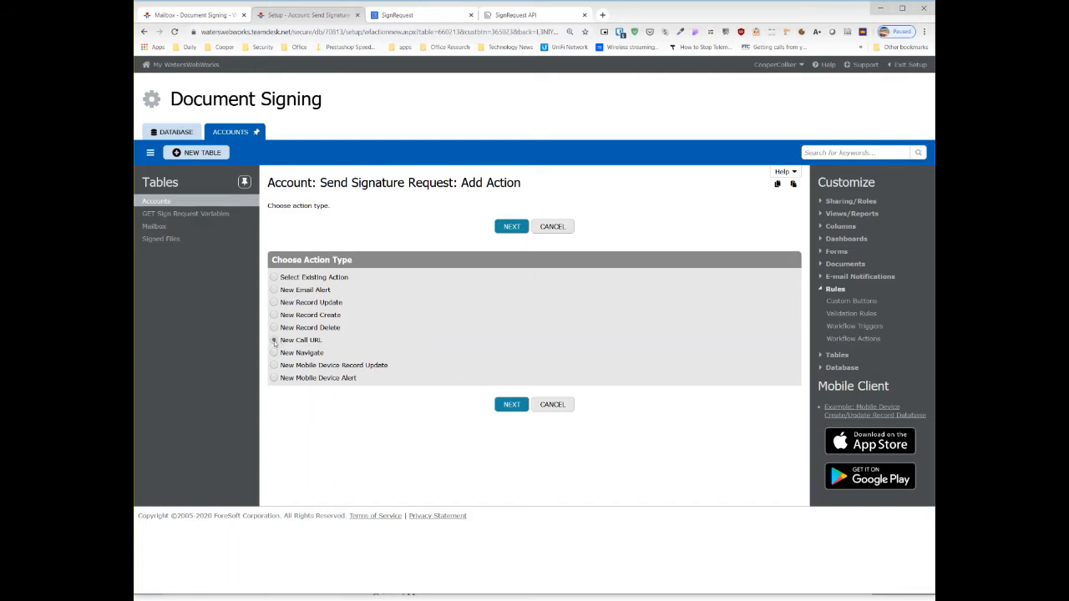
{"action": "left_click", "coordinate": [552, 404]}
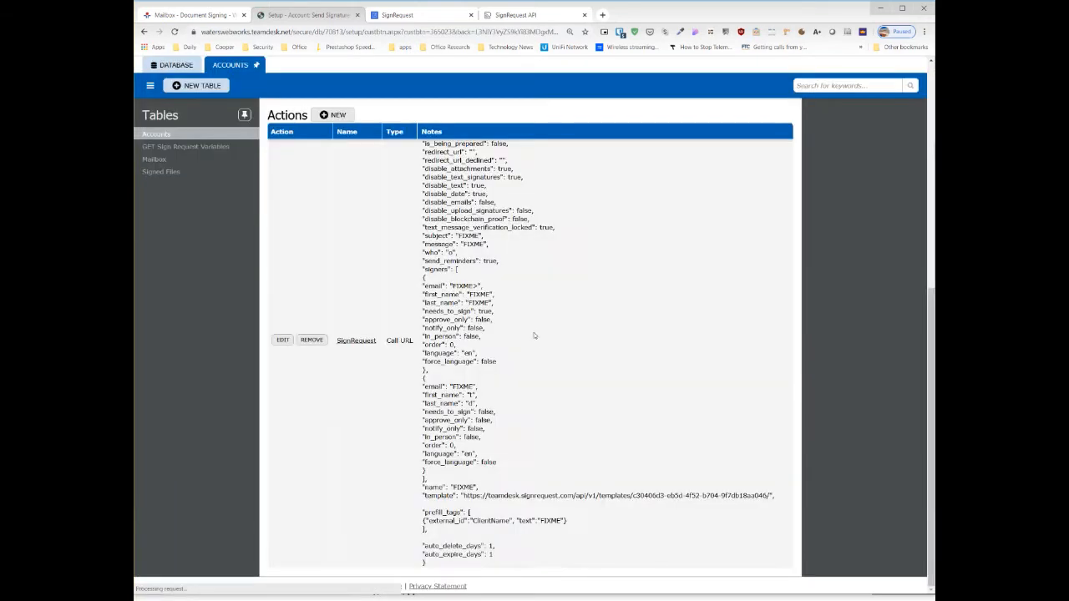
- Open the button's SignRequest Call URL action for editing
{"action": "left_click", "coordinate": [283, 340]}
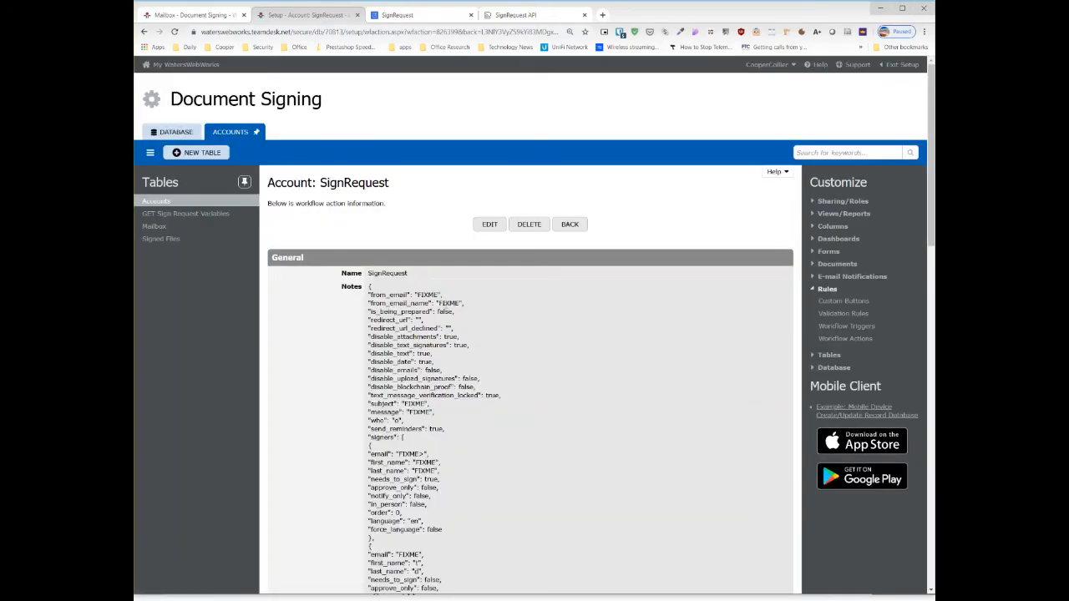
{"action": "scroll", "coordinate": [490, 388], "scroll_direction": "down", "scroll_amount": 10}
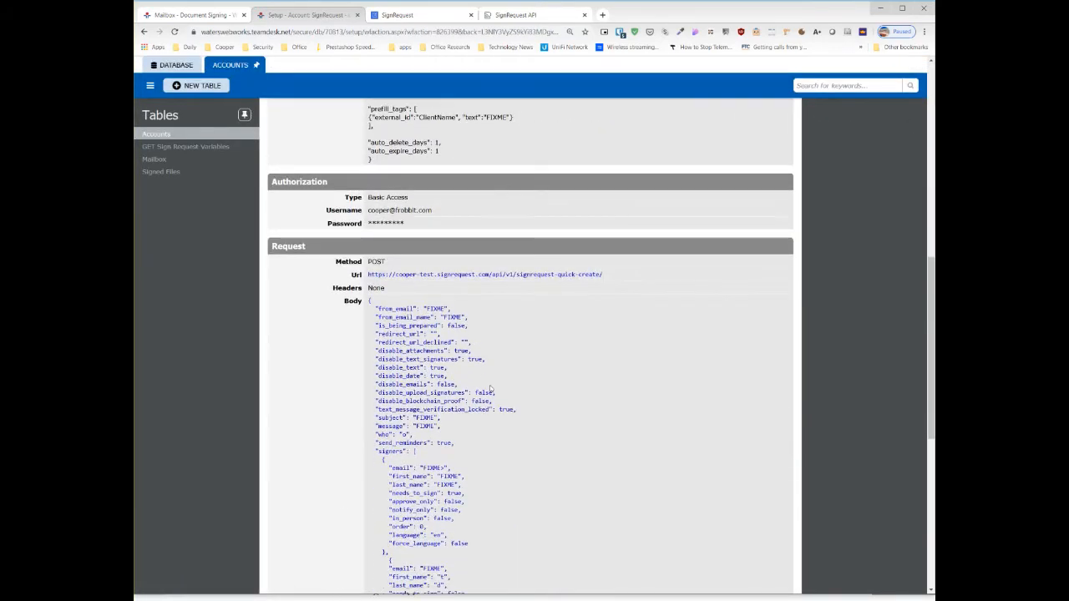
{"action": "scroll", "coordinate": [490, 391], "scroll_direction": "down", "scroll_amount": 1}
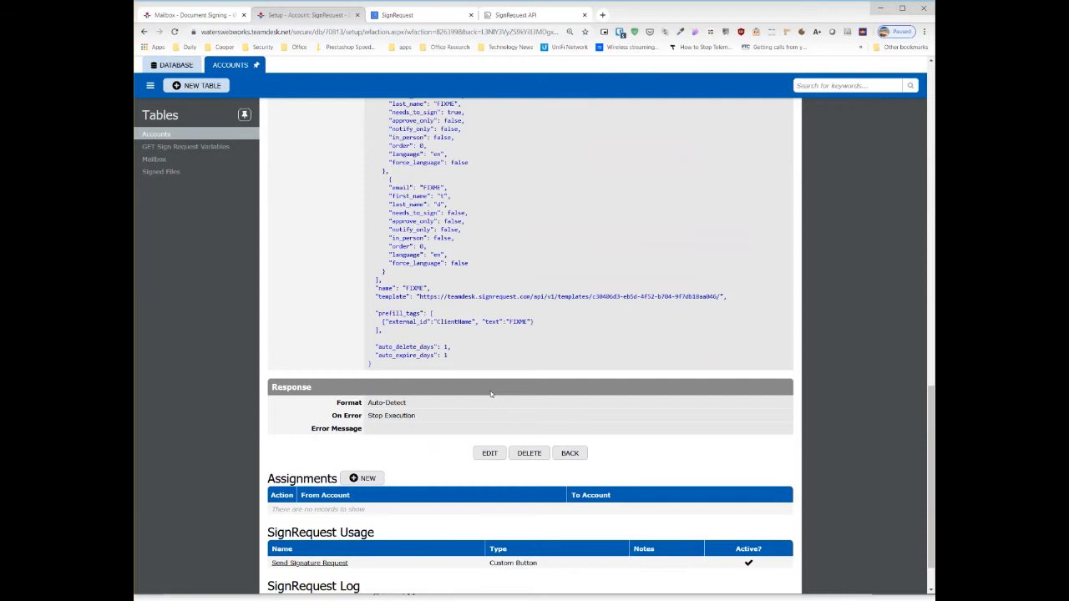
{"action": "left_click", "coordinate": [489, 452]}
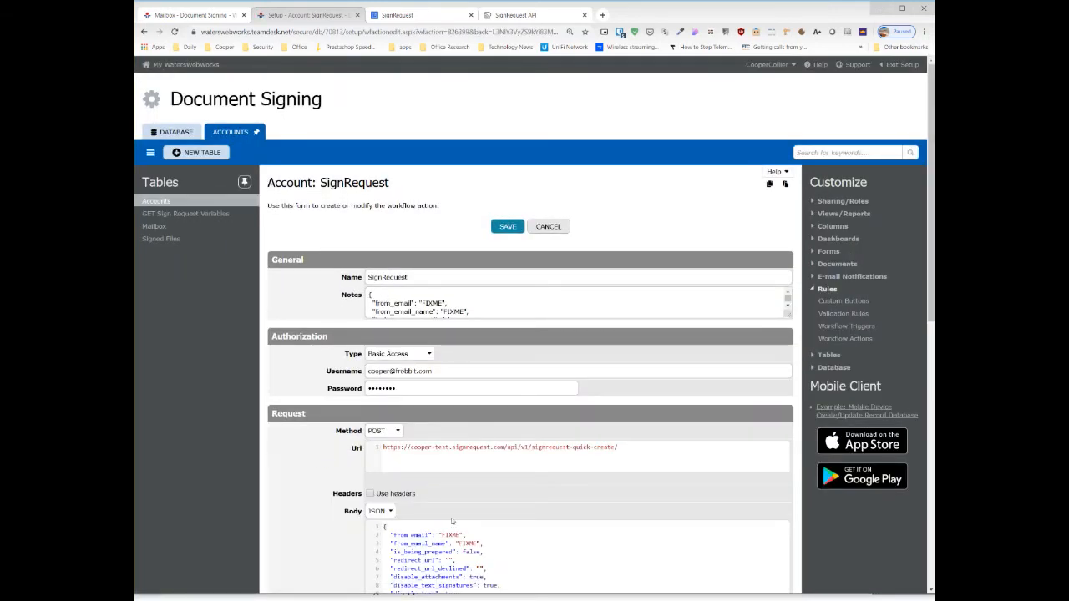
- Examine the POST request's URL and JSON body, and select the template URL within the body
{"action": "scroll", "coordinate": [678, 399], "scroll_direction": "down", "scroll_amount": 2}
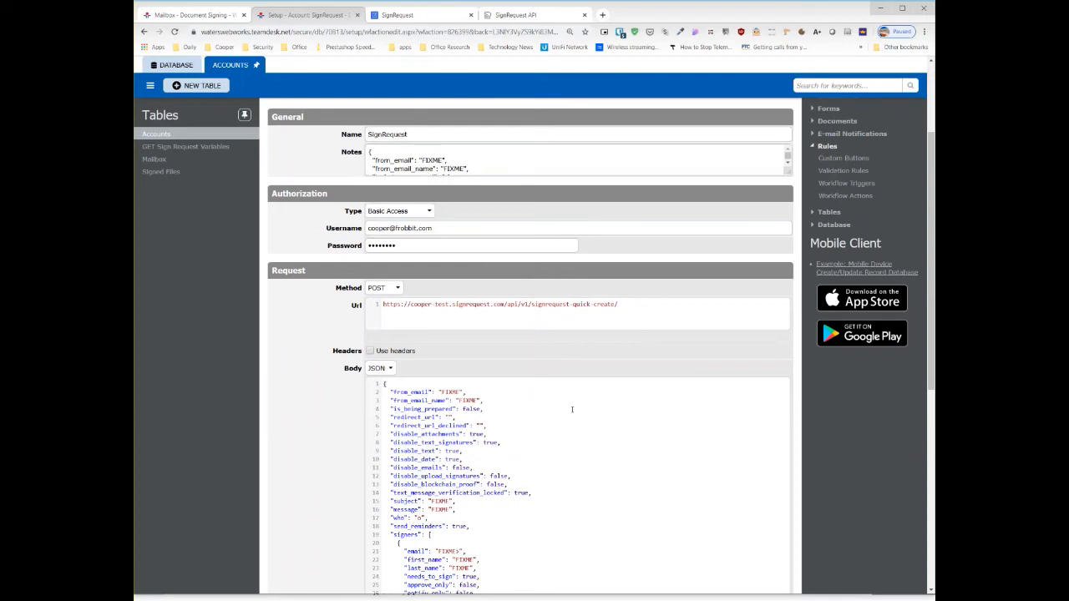
{"action": "scroll", "coordinate": [573, 410], "scroll_direction": "down", "scroll_amount": 2}
{"action": "left_click_drag", "start_coordinate": [384, 193], "coordinate": [501, 372]}
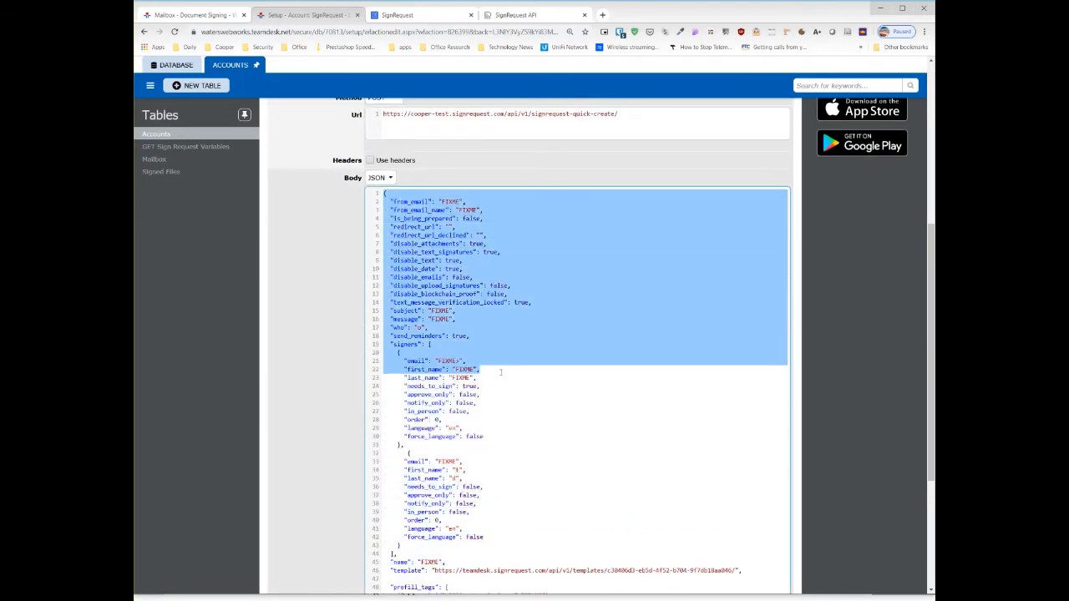
{"action": "scroll", "coordinate": [510, 506], "scroll_direction": "down", "scroll_amount": 3}
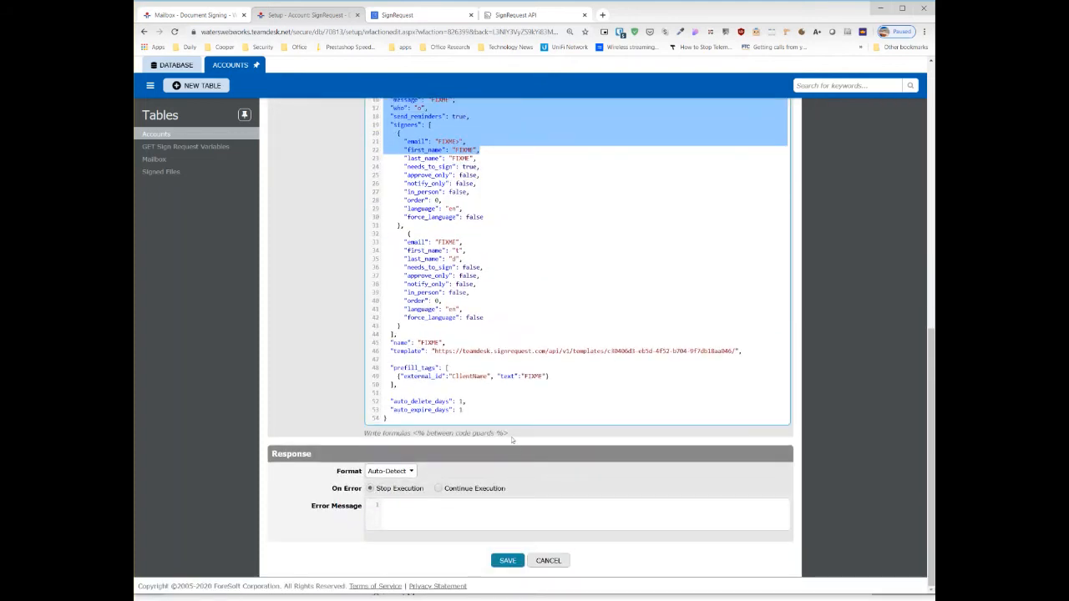
{"action": "left_click", "coordinate": [462, 357]}
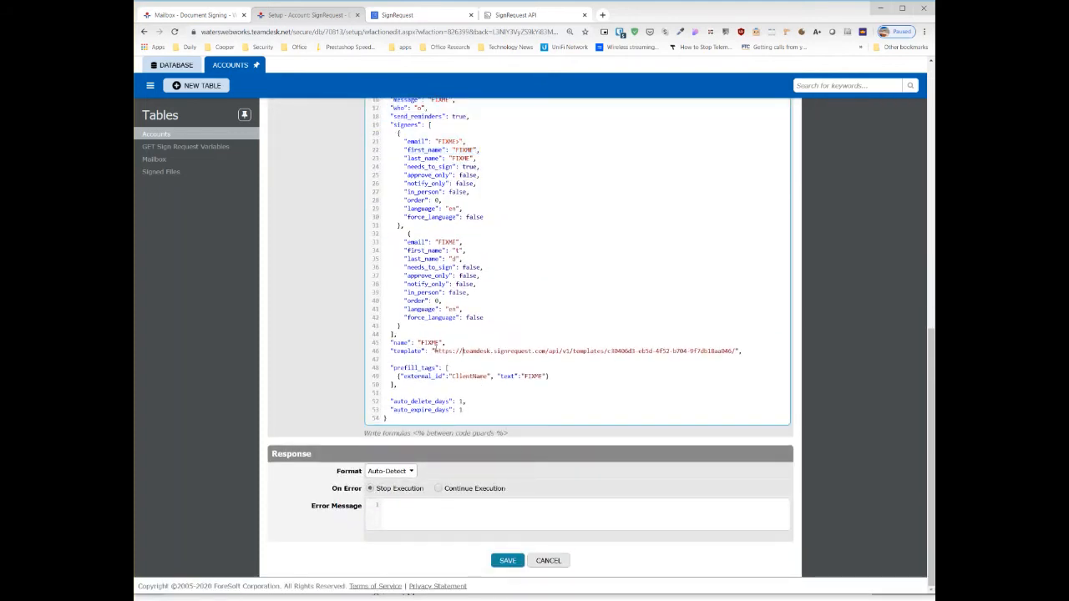
{"action": "left_click_drag", "start_coordinate": [433, 350], "coordinate": [735, 352]}
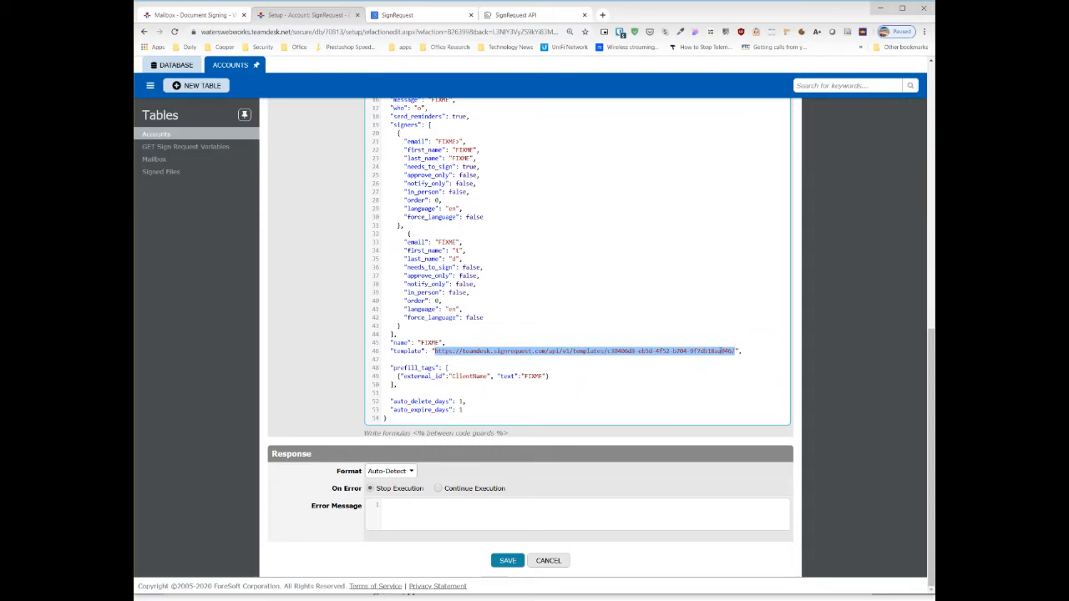
- Replace the template URL in the JSON body with the placeholder FIXME and clear the action's notes
{"action": "key", "text": "super+v"}
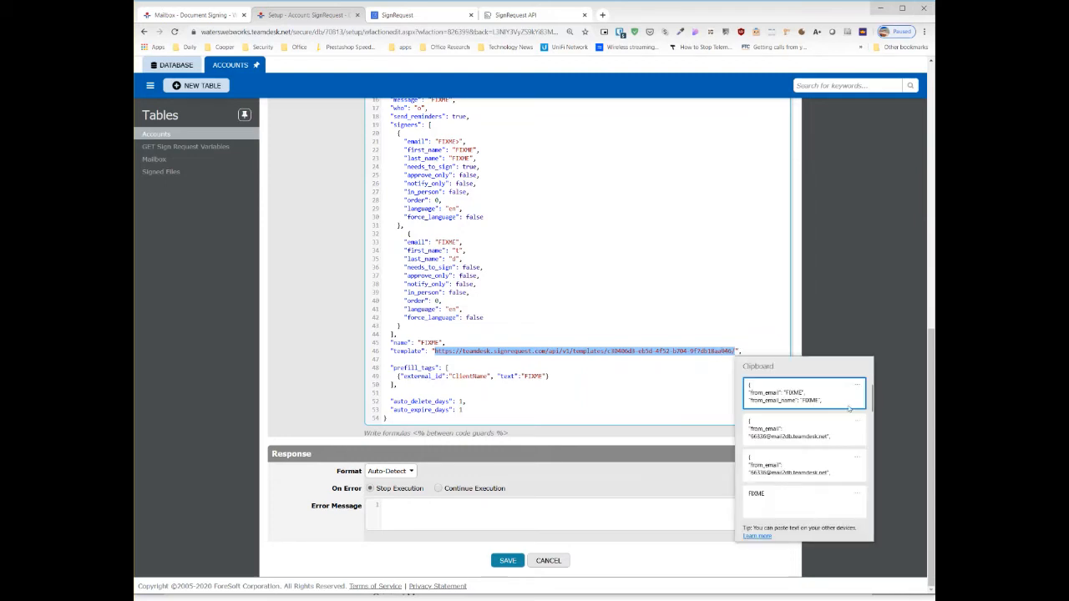
{"action": "left_click", "coordinate": [802, 503]}
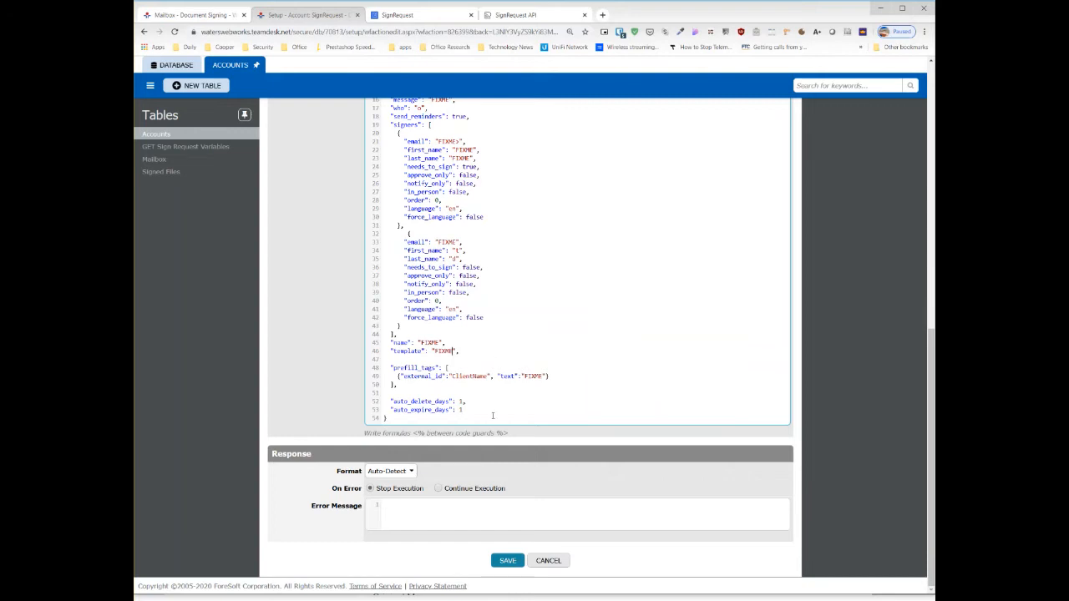
{"action": "scroll", "coordinate": [493, 415], "scroll_direction": "up", "scroll_amount": 6}
{"action": "left_click_drag", "start_coordinate": [369, 218], "coordinate": [396, 222]}
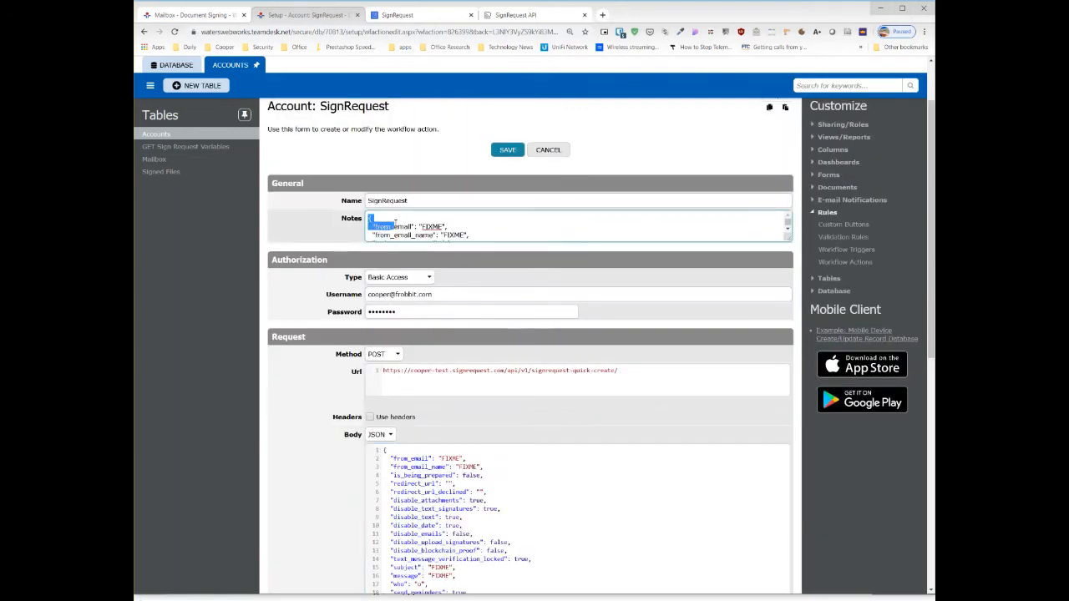
{"action": "key", "text": "ctrl+a"}
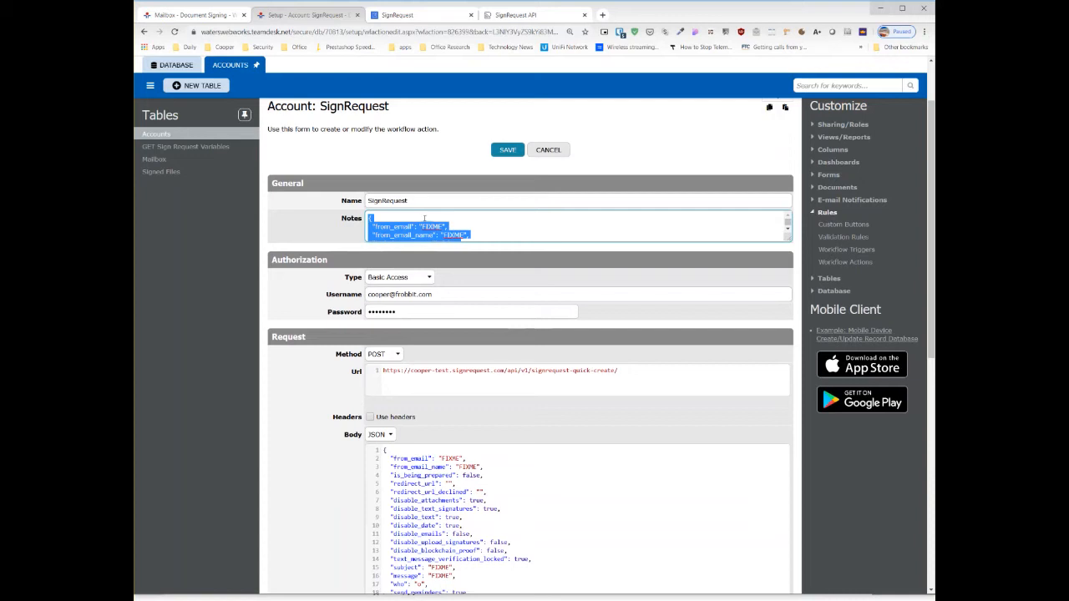
{"action": "key", "text": "Delete"}
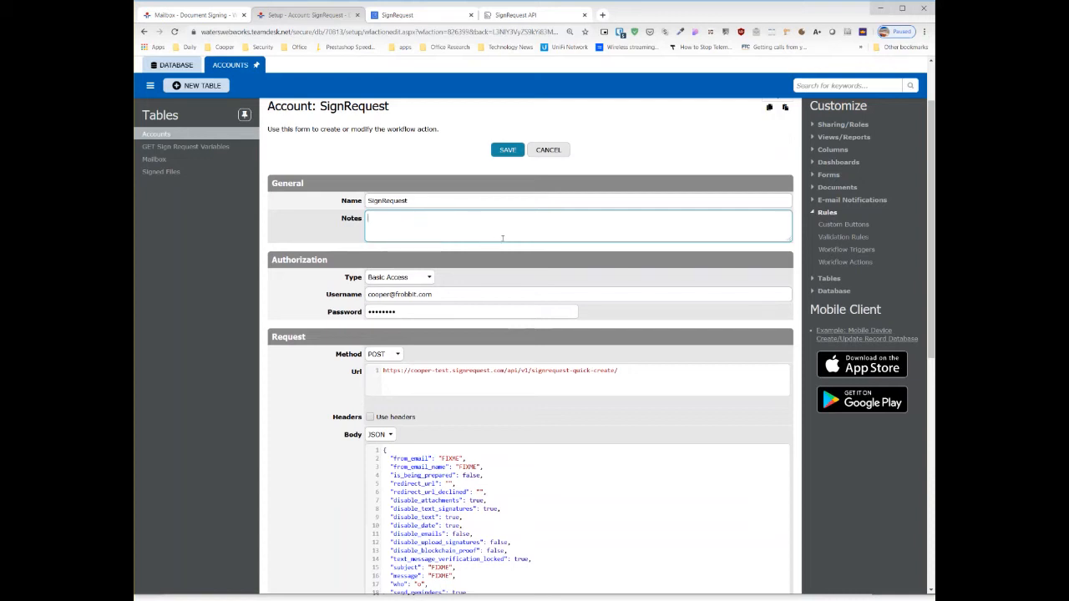
- Save the SignRequest action and reopen it for editing
{"action": "left_click", "coordinate": [667, 596]}
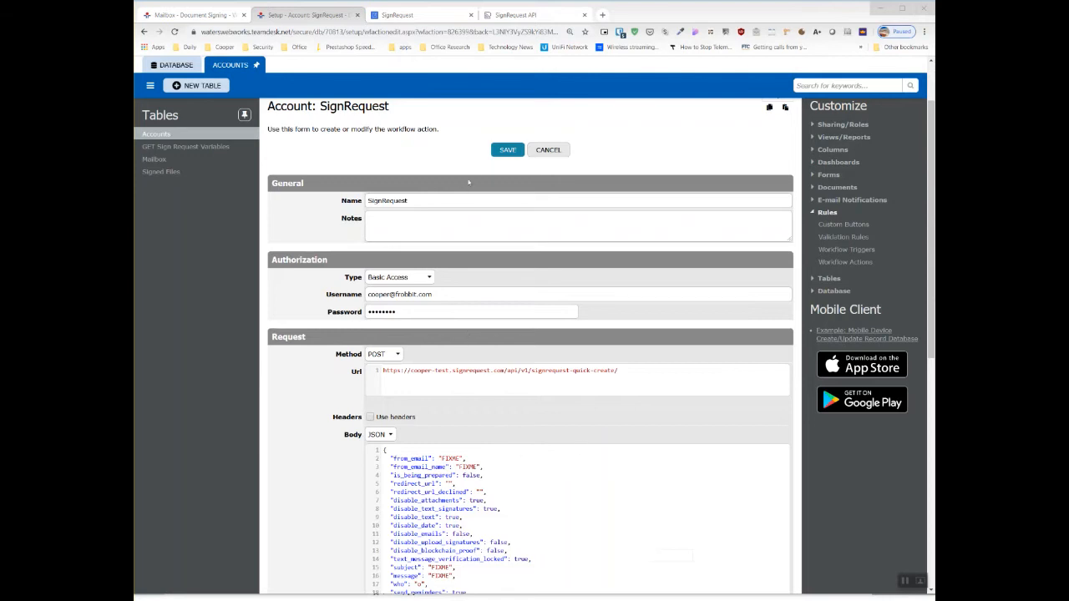
{"action": "left_click", "coordinate": [507, 150]}
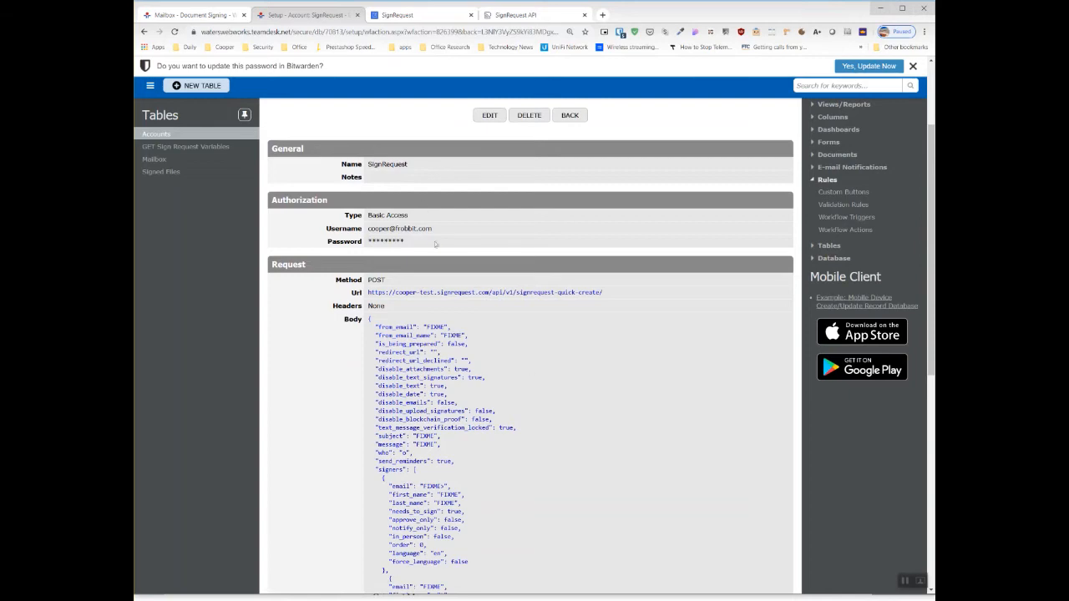
{"action": "scroll", "coordinate": [487, 387], "scroll_direction": "down", "scroll_amount": 3}
{"action": "scroll", "coordinate": [486, 394], "scroll_direction": "down", "scroll_amount": 2}
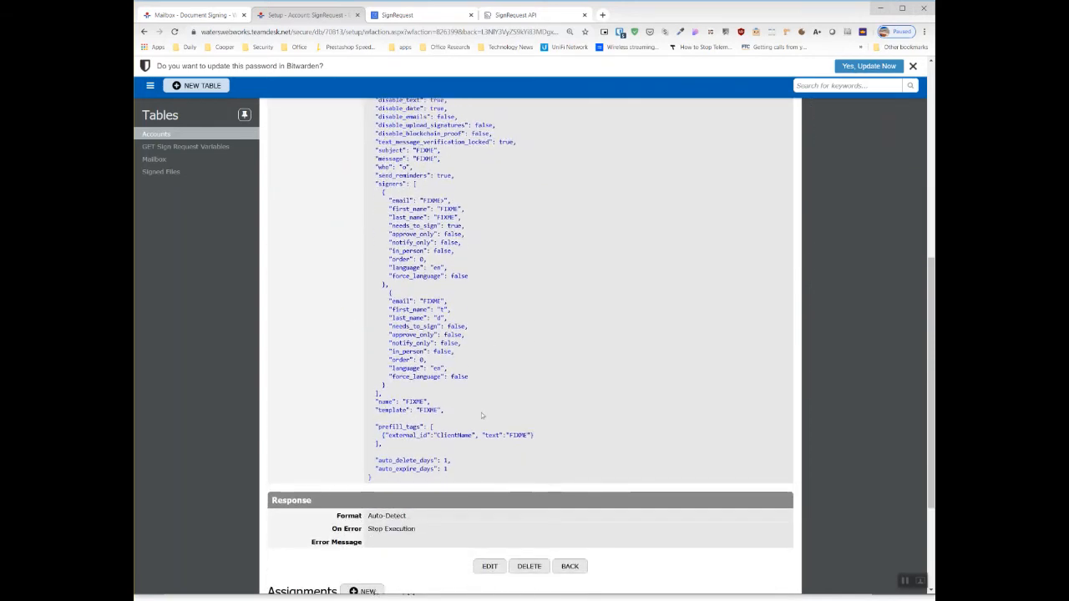
{"action": "left_click", "coordinate": [489, 565]}
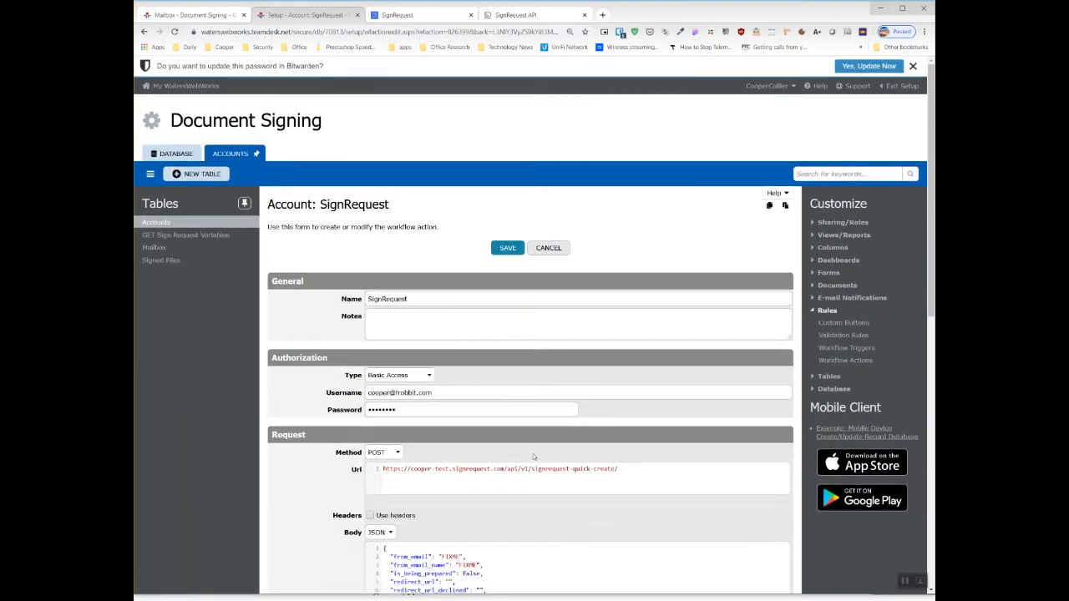
- Look up the from_email parameter in the SignRequest API documentation for quick create, and return to the action's JSON body
{"action": "scroll", "coordinate": [501, 437], "scroll_direction": "down", "scroll_amount": 5}
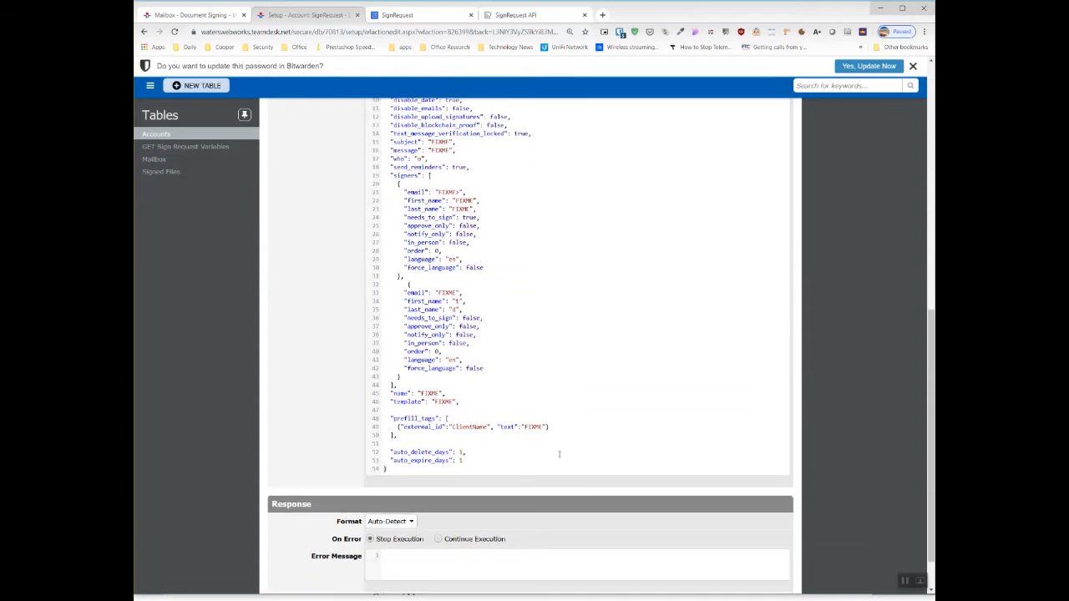
{"action": "scroll", "coordinate": [559, 453], "scroll_direction": "up", "scroll_amount": 3}
{"action": "scroll", "coordinate": [574, 436], "scroll_direction": "down", "scroll_amount": 4}
{"action": "scroll", "coordinate": [525, 200], "scroll_direction": "up", "scroll_amount": 3}
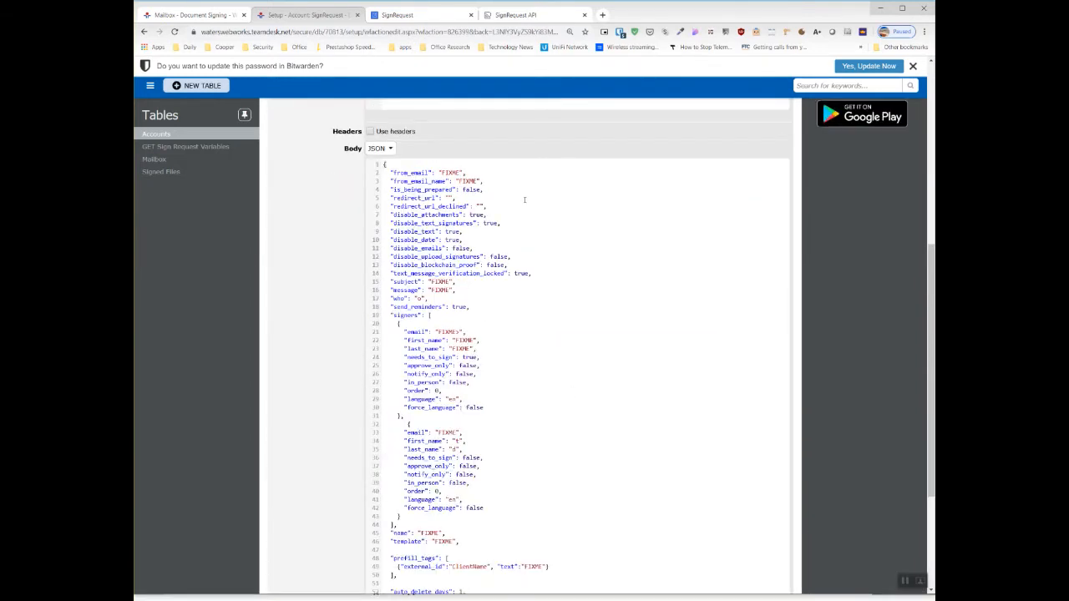
{"action": "double_click", "coordinate": [449, 172]}
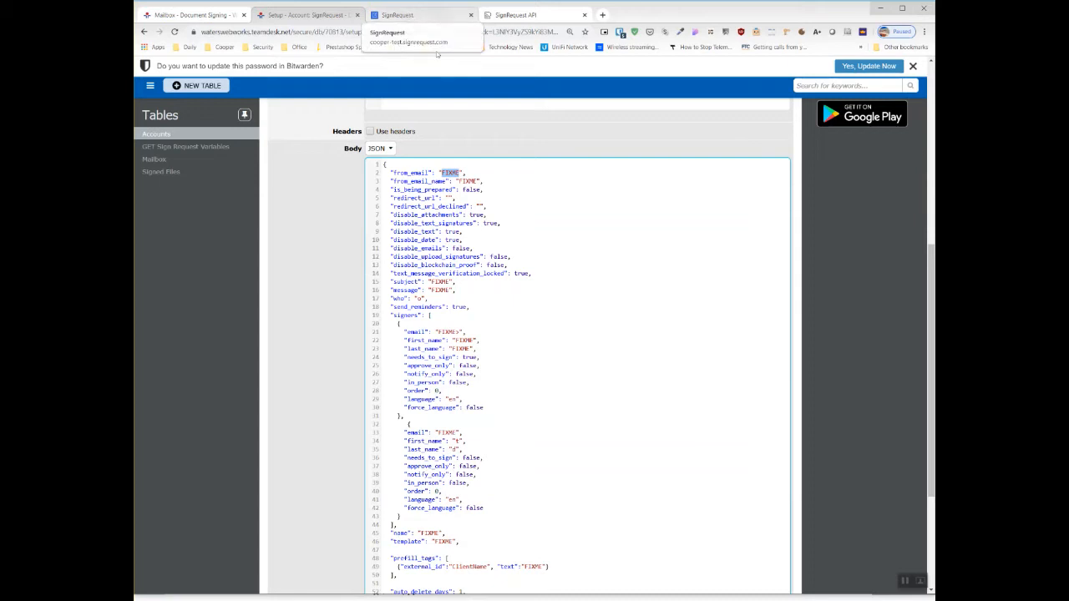
{"action": "left_click", "coordinate": [520, 15]}
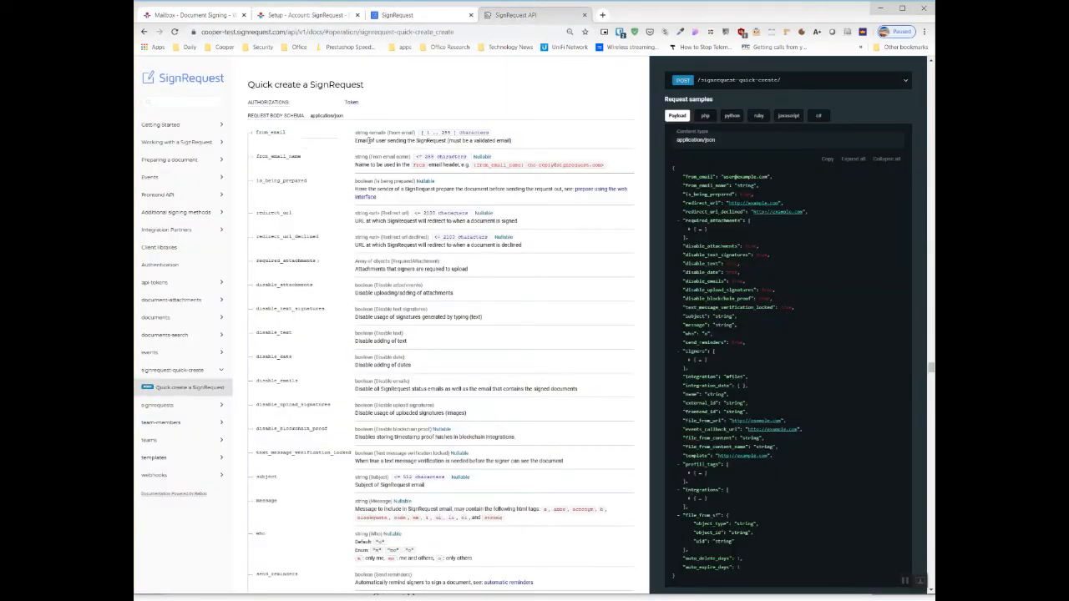
{"action": "left_click_drag", "start_coordinate": [512, 140], "coordinate": [357, 140]}
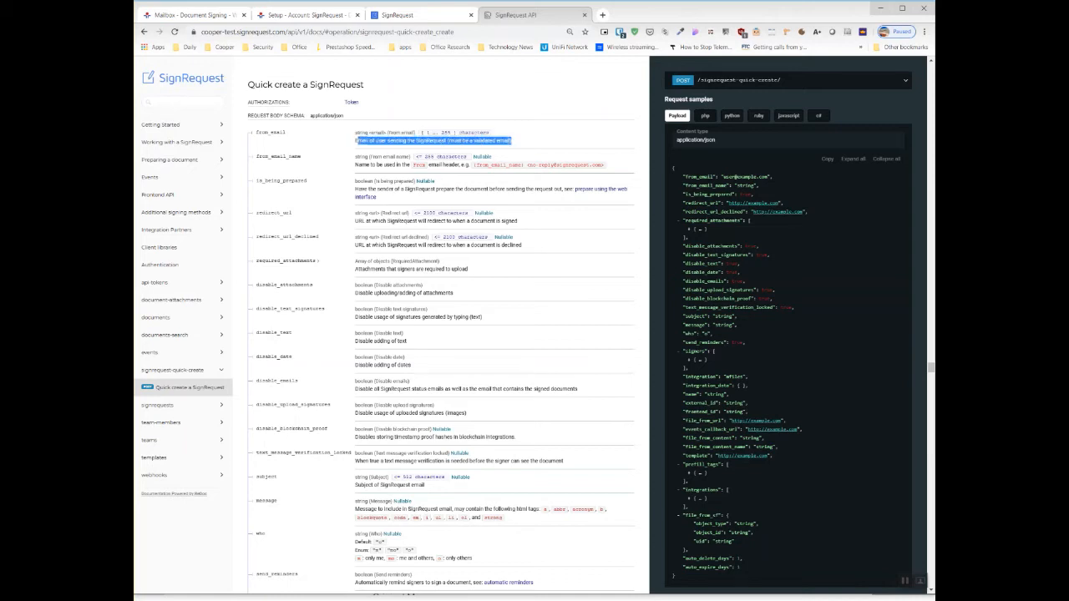
{"action": "left_click", "coordinate": [296, 15]}
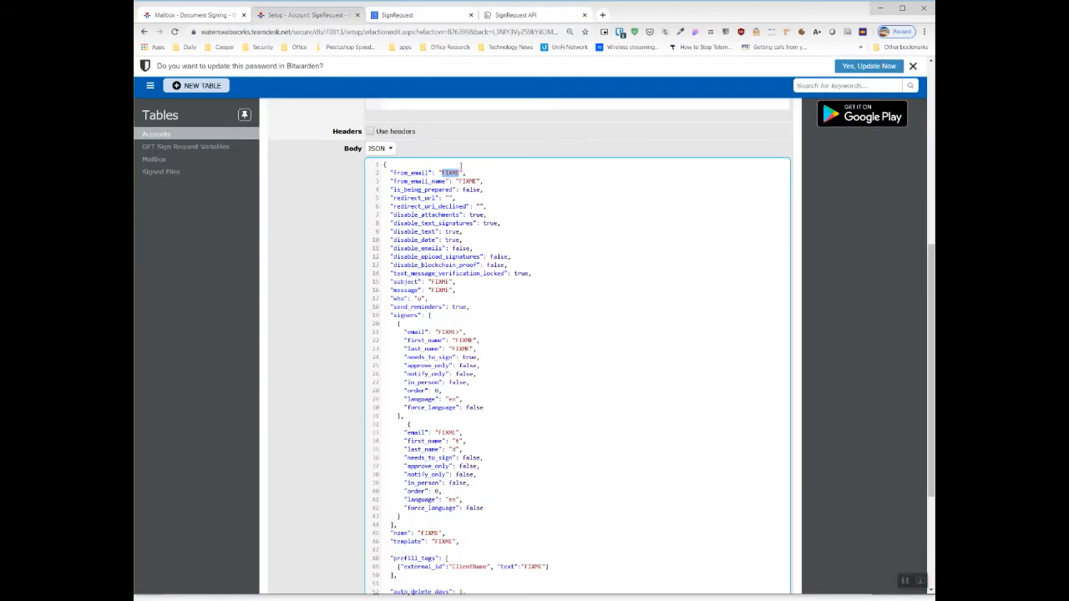
- Fill in from_email with the sender's validated e-mail address and set from_email_name to DO NOT REPLY
{"action": "double_click", "coordinate": [467, 182]}
{"action": "type", "text": "DO NOT REPLY"}
- Examine the redirect URL parameters and the attachment, text signature and text disabling options in the JSON body
{"action": "left_click_drag", "start_coordinate": [391, 199], "coordinate": [494, 208]}
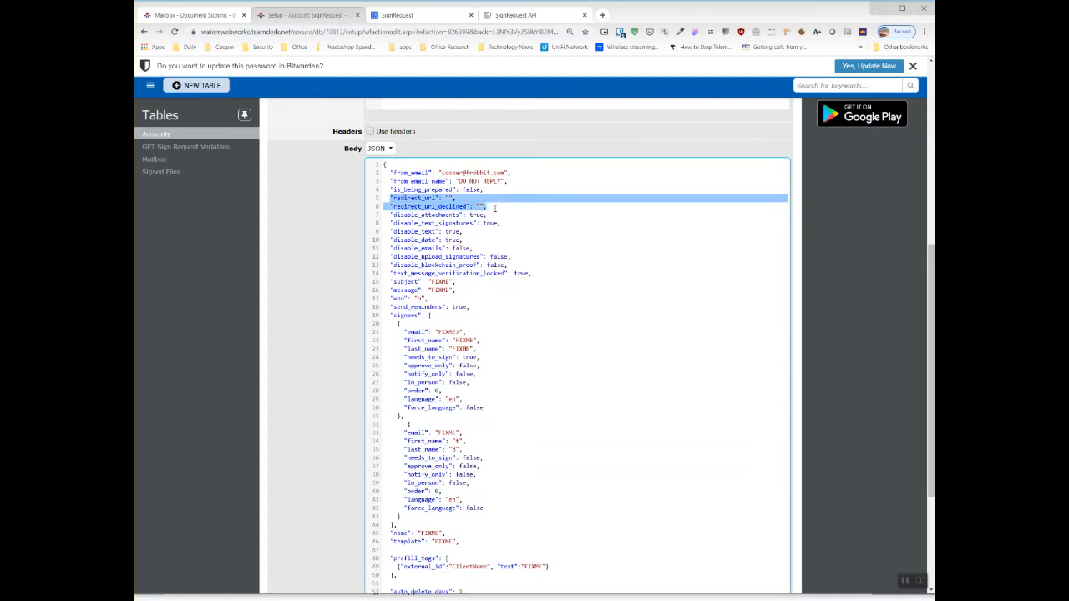
{"action": "scroll", "coordinate": [550, 266], "scroll_direction": "down", "scroll_amount": 1}
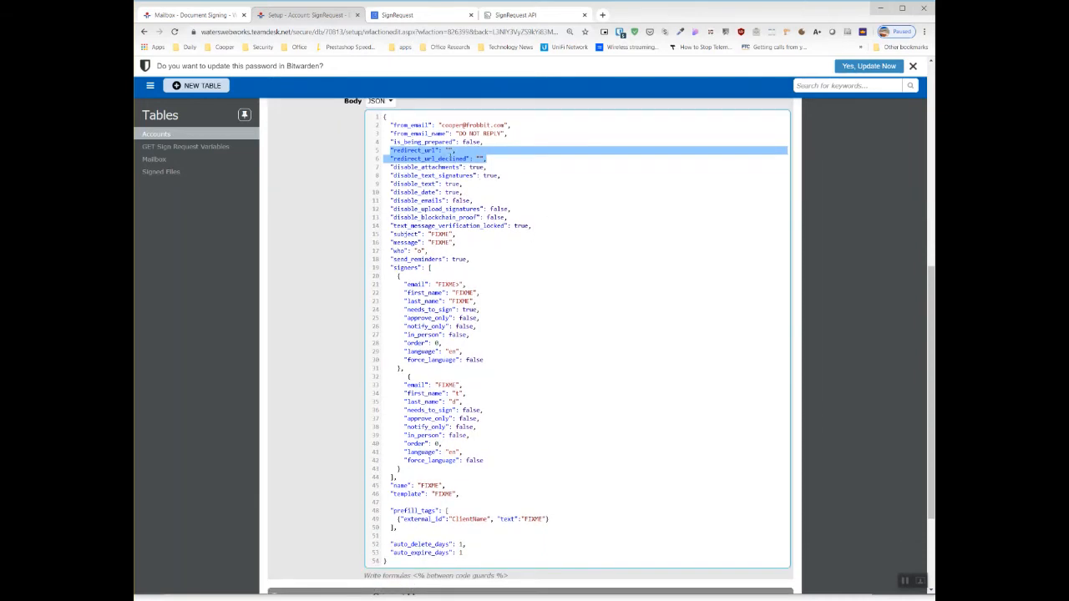
{"action": "left_click", "coordinate": [386, 151]}
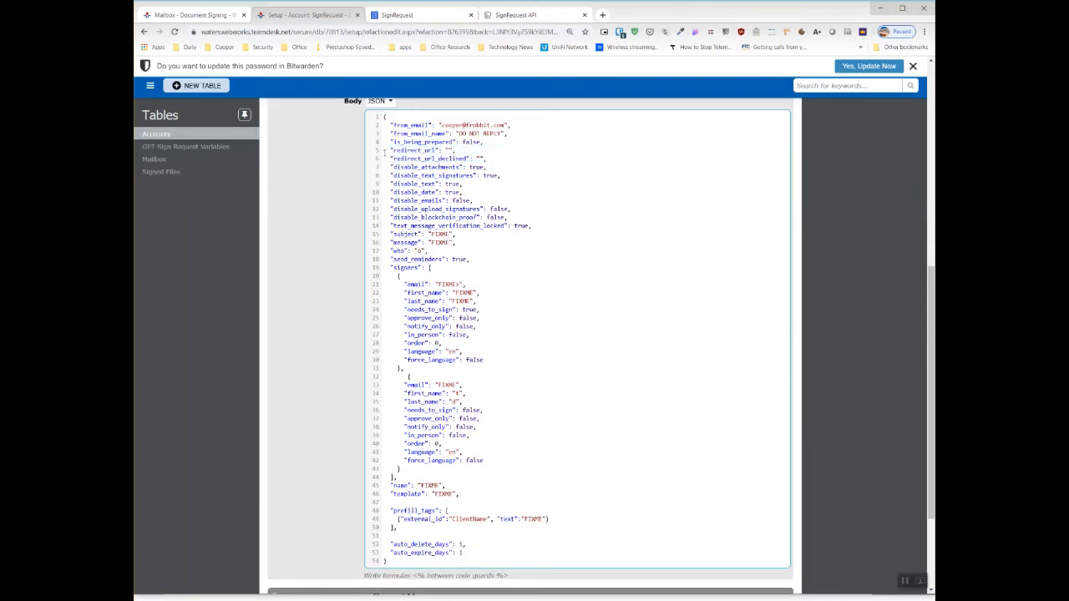
{"action": "left_click_drag", "start_coordinate": [495, 158], "coordinate": [380, 154]}
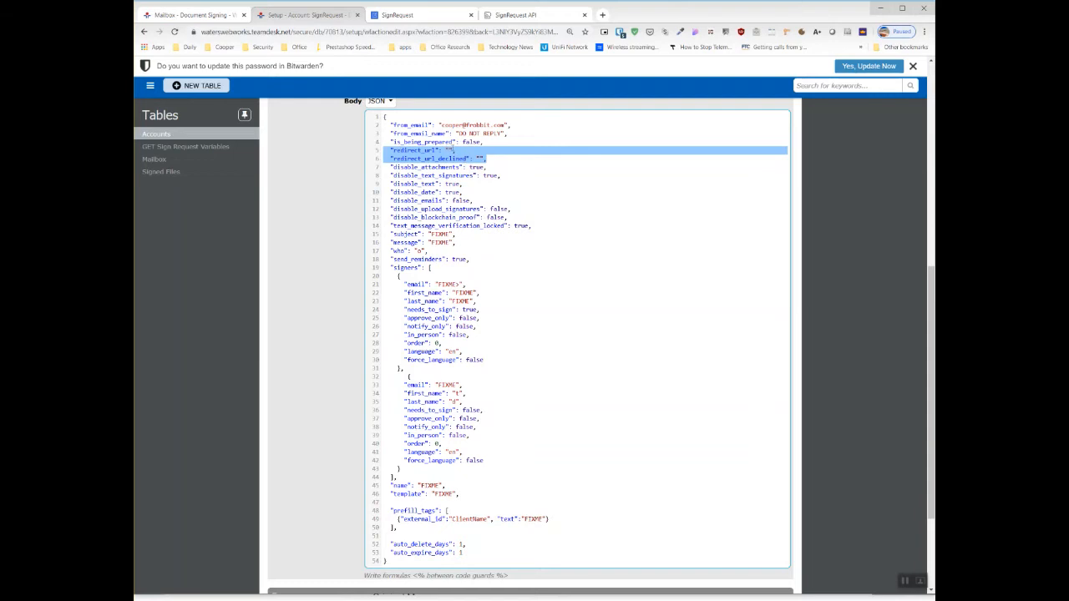
{"action": "left_click", "coordinate": [449, 151]}
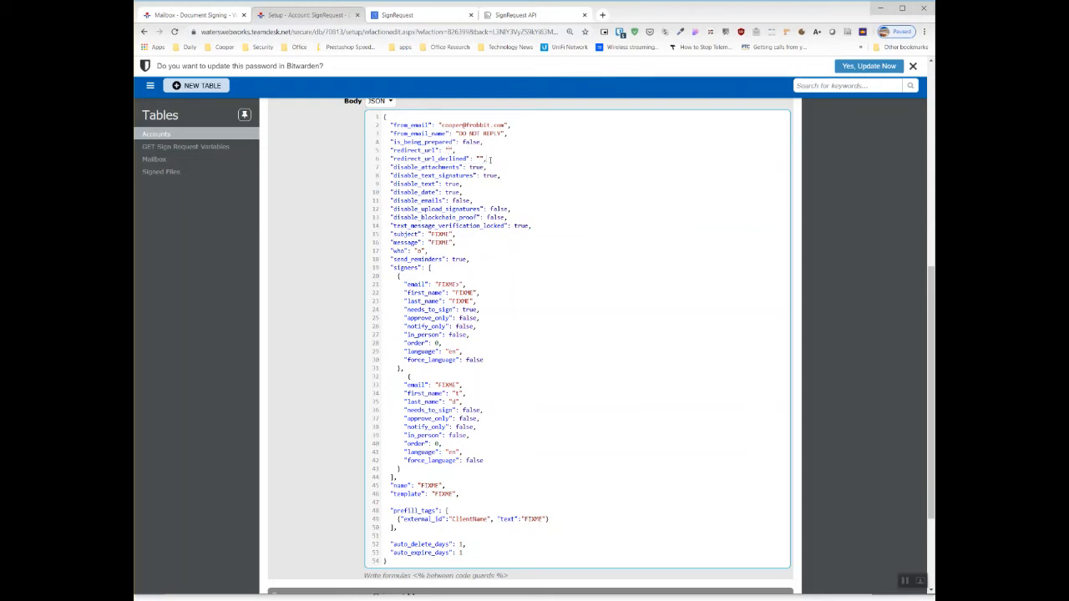
{"action": "left_click_drag", "start_coordinate": [390, 167], "coordinate": [496, 171]}
{"action": "left_click", "coordinate": [406, 172]}
{"action": "left_click_drag", "start_coordinate": [414, 184], "coordinate": [455, 187]}
- Remove the FIXME placeholders from the subject and message values, leaving both strings empty
{"action": "scroll", "coordinate": [566, 226], "scroll_direction": "down", "scroll_amount": 1}
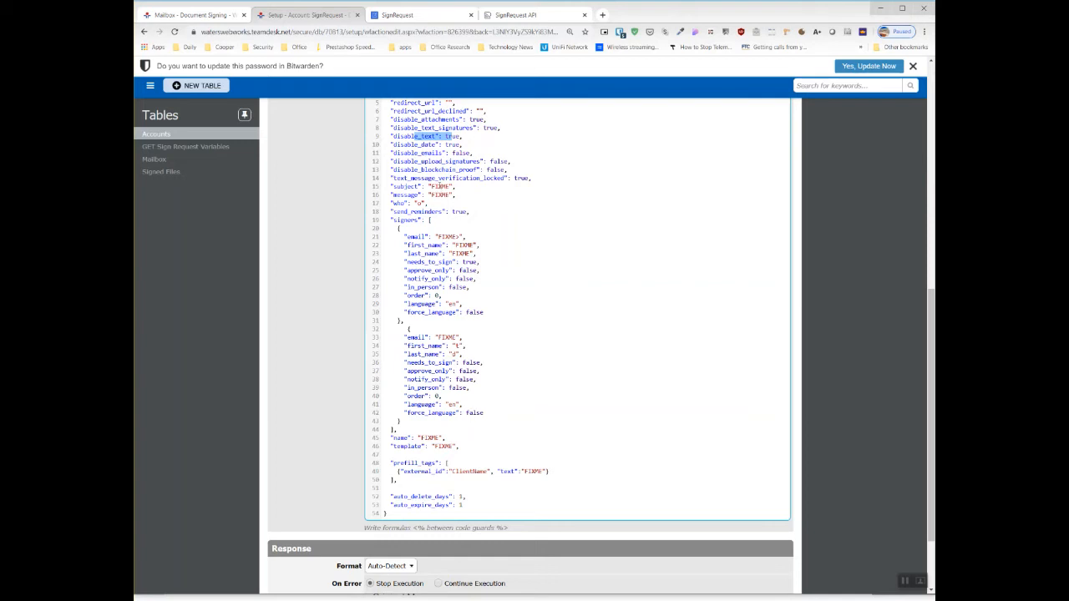
{"action": "double_click", "coordinate": [440, 187]}
{"action": "key", "text": "BackSpace"}
{"action": "double_click", "coordinate": [441, 195]}
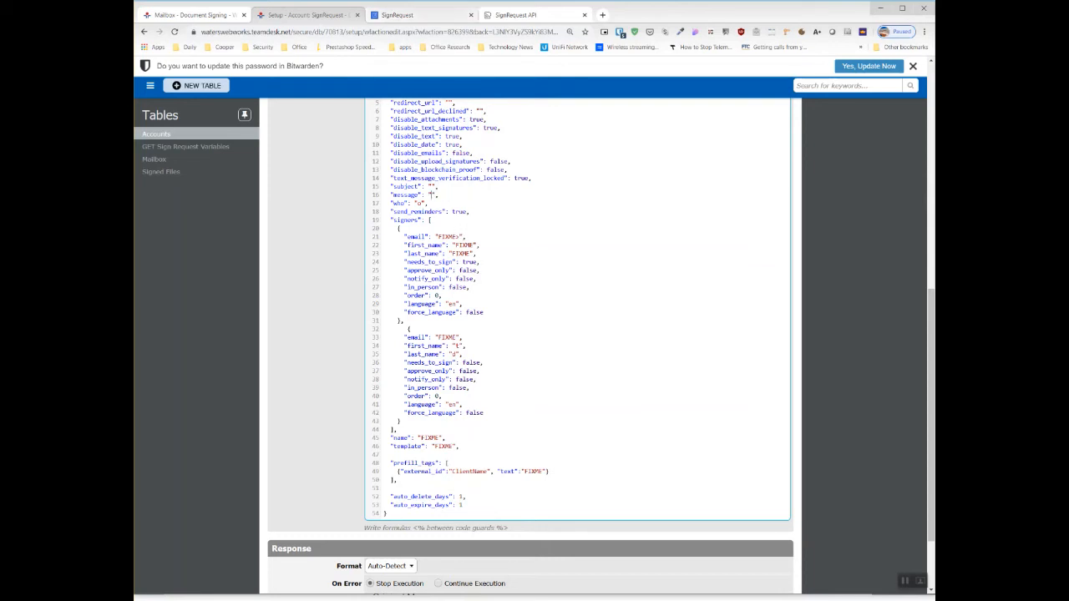
- Open the signtest.pdf template in SignRequest, examine its default email subject and message, and return to the action's JSON body
{"action": "left_click", "coordinate": [429, 13]}
{"action": "scroll", "coordinate": [663, 260], "scroll_direction": "up", "scroll_amount": 4}
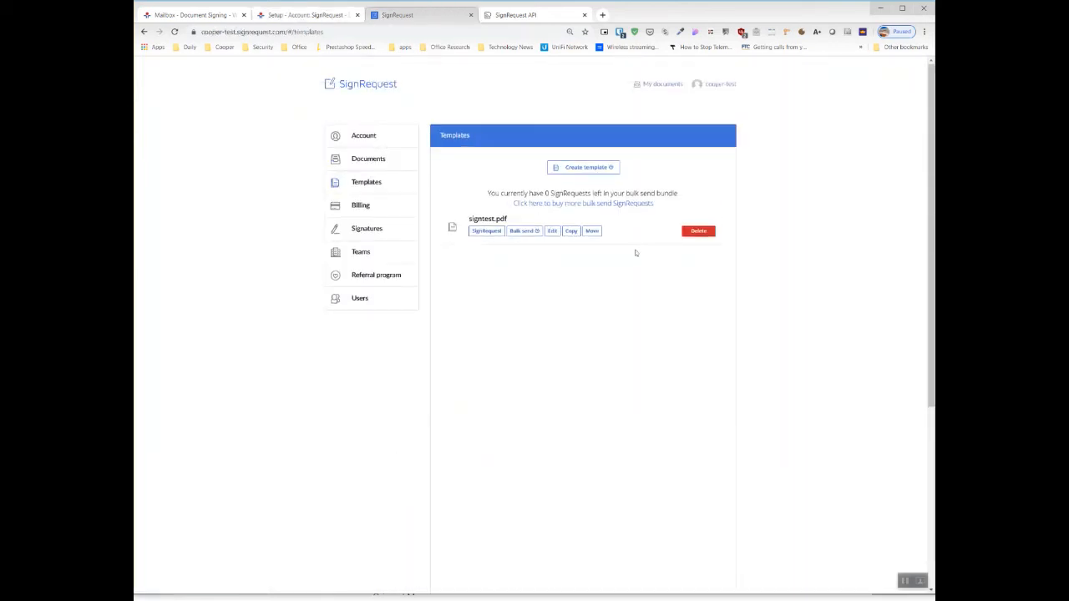
{"action": "left_click", "coordinate": [551, 233]}
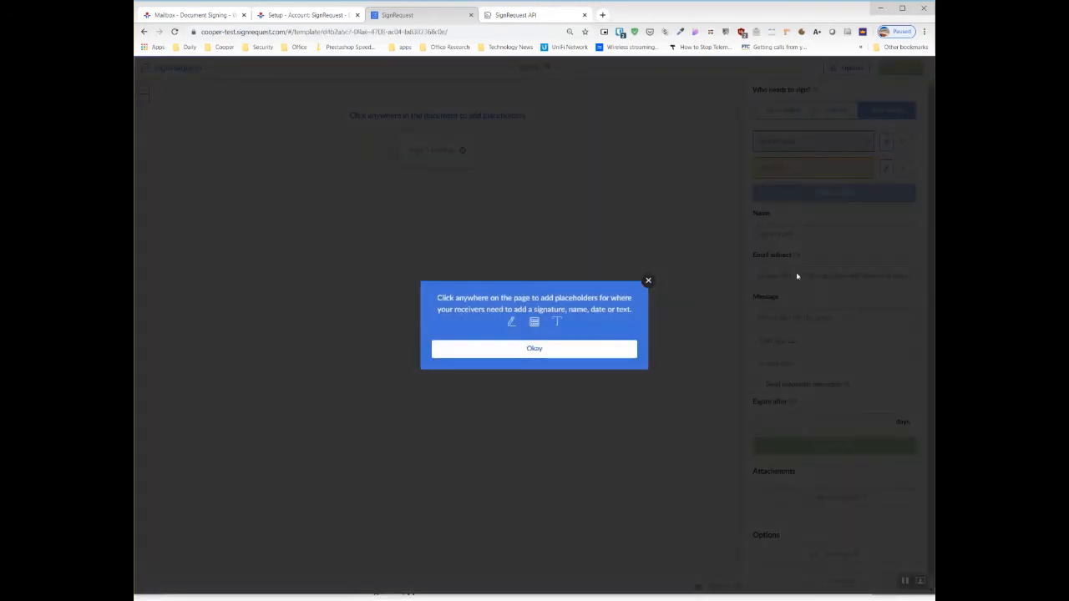
{"action": "left_click", "coordinate": [565, 354]}
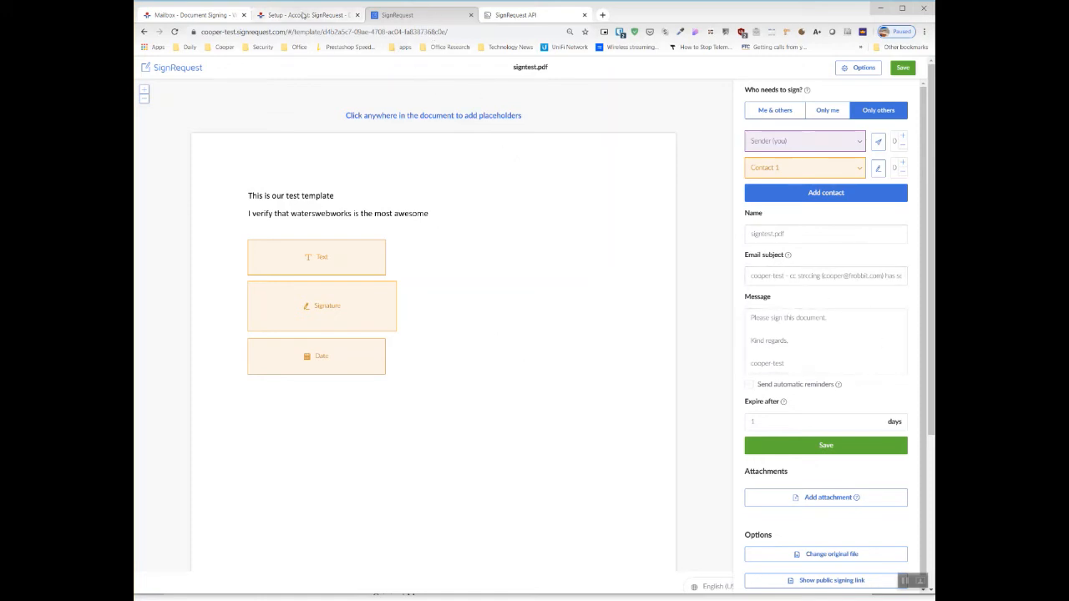
{"action": "left_click", "coordinate": [304, 14]}
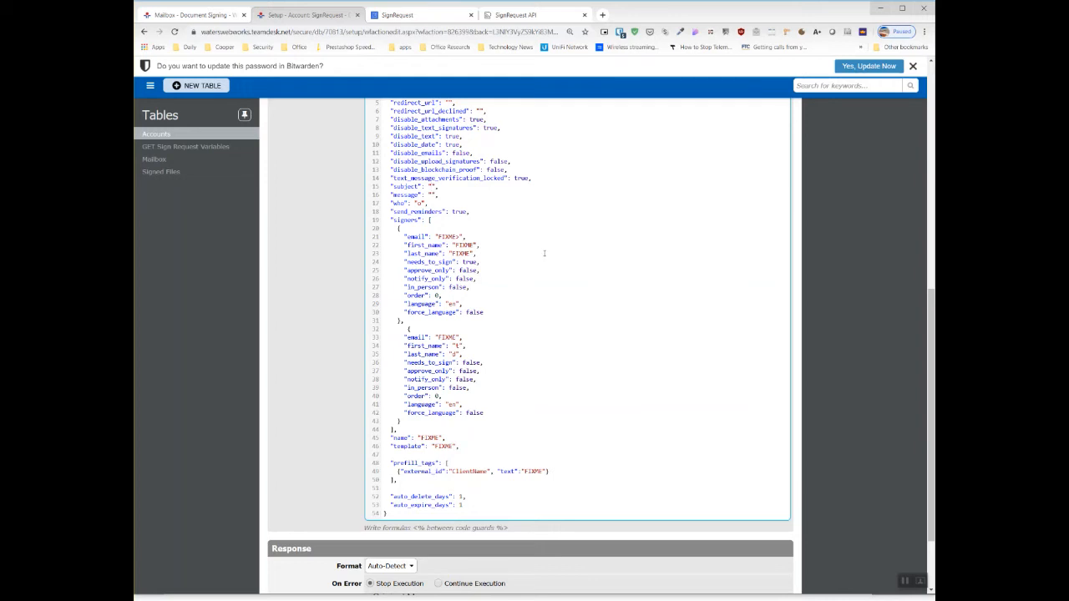
{"action": "left_click", "coordinate": [905, 584]}
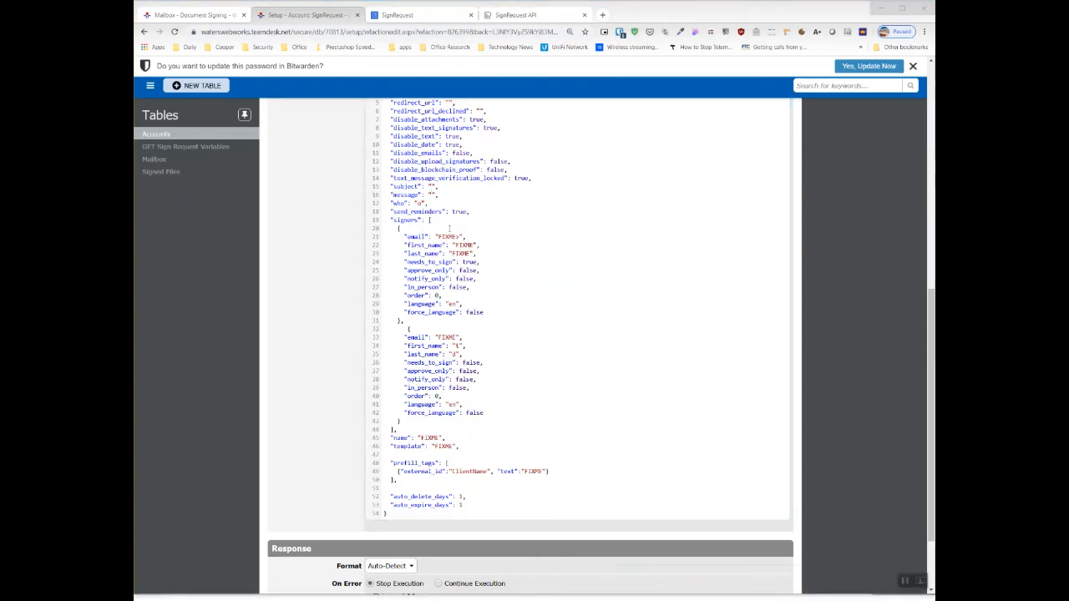
{"action": "left_click", "coordinate": [432, 193]}
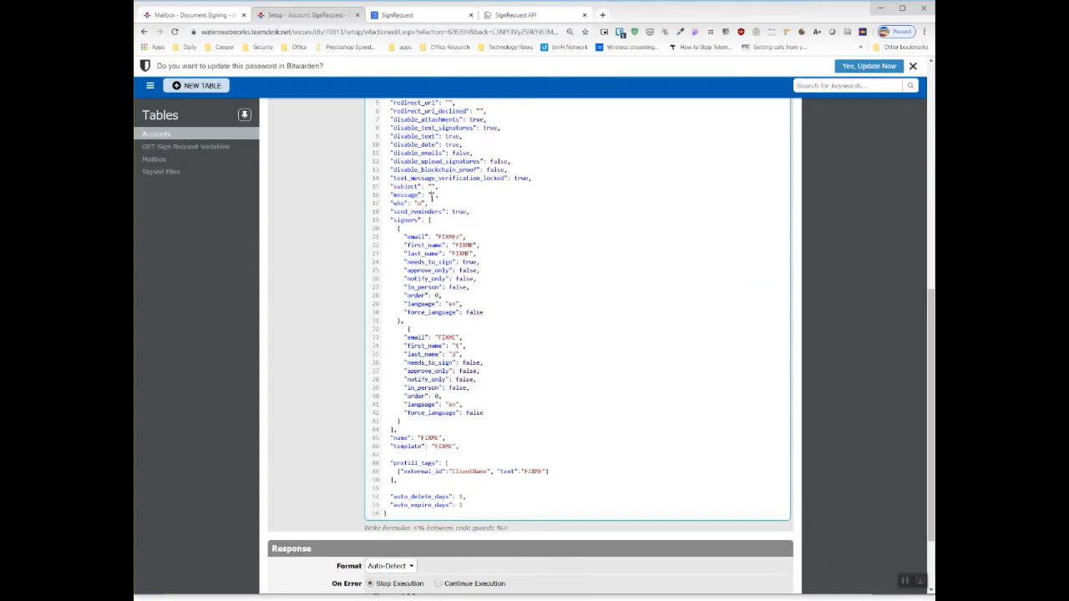
{"action": "left_click", "coordinate": [417, 16]}
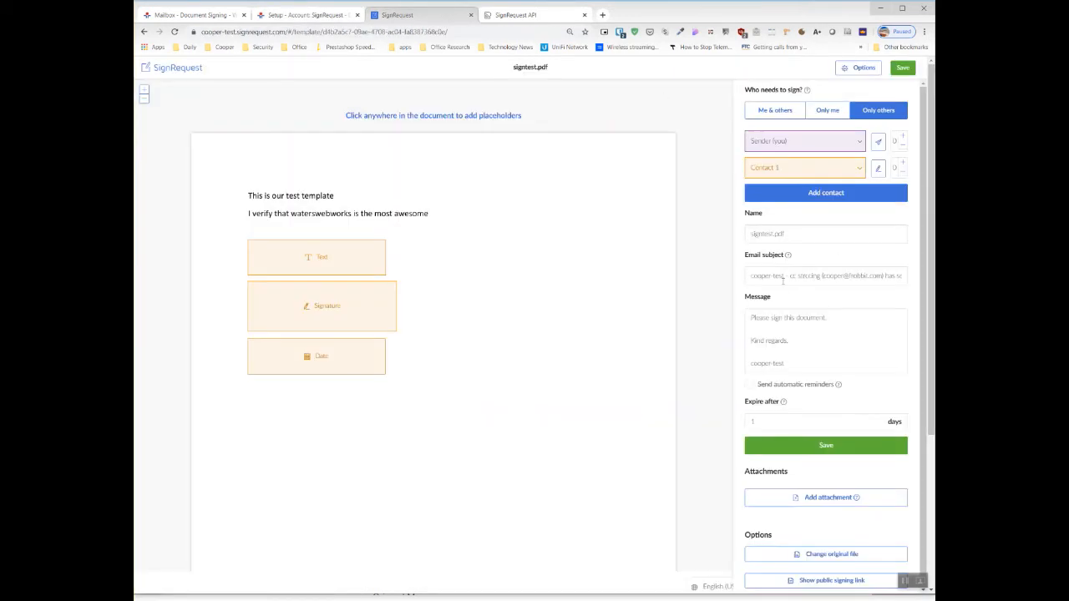
{"action": "left_click", "coordinate": [310, 15]}
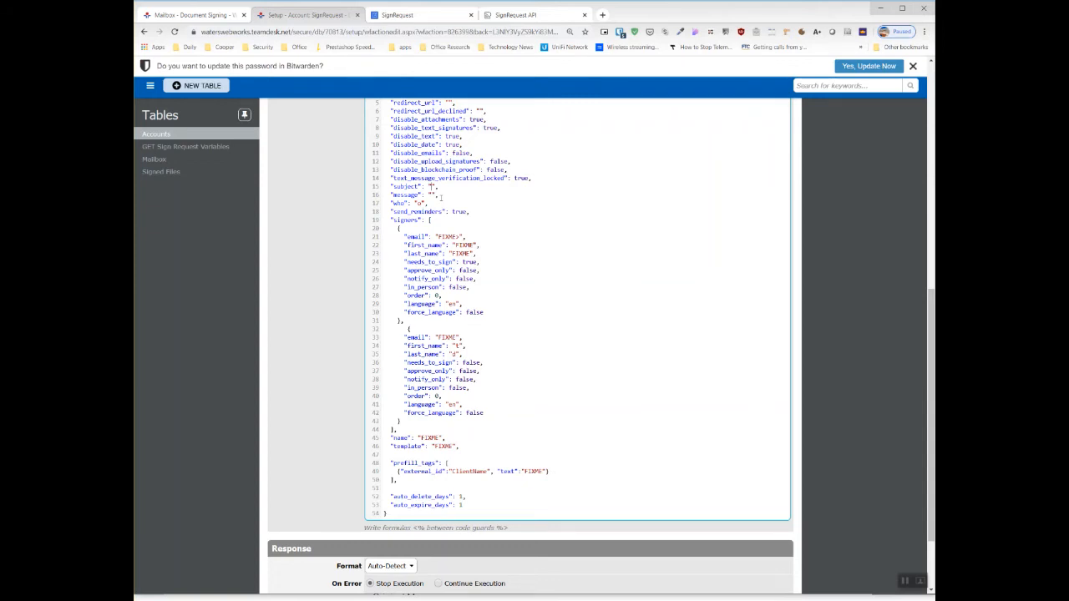
- Set the subject value to "Sign Request for <%[Name]%>" using the Name column
{"action": "type", "text": "Sign Request for <%"}
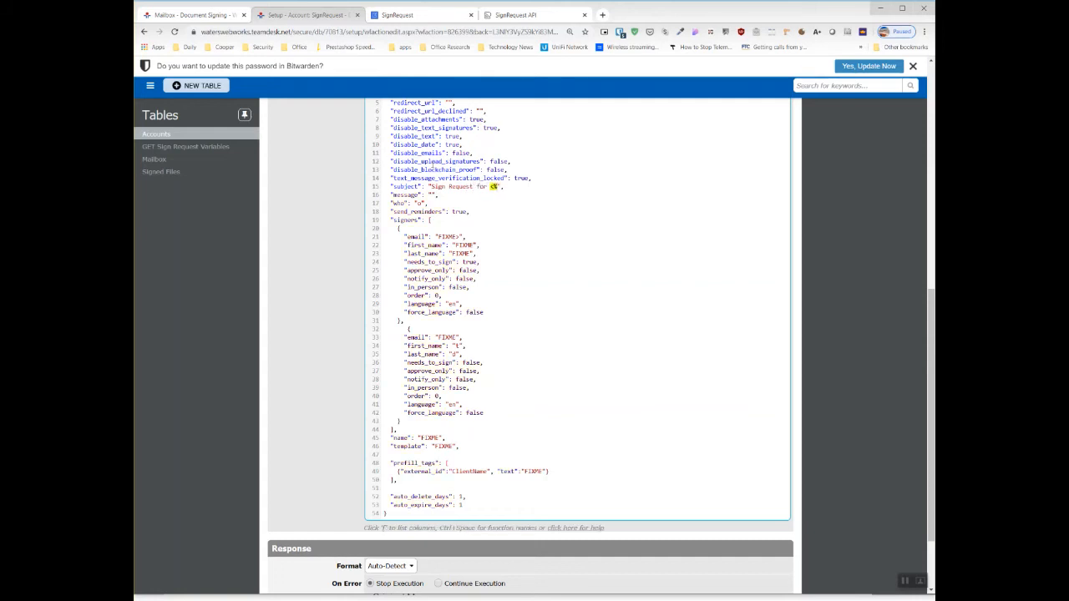
{"action": "type", "text": "["}
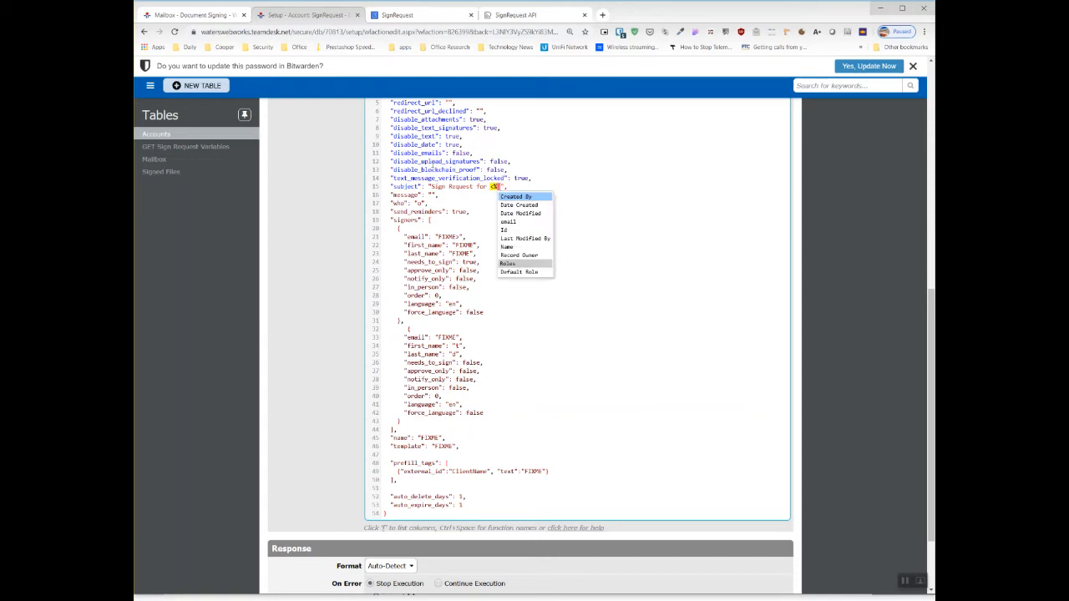
{"action": "key", "text": "Down"}
{"action": "key", "text": "Down"}
{"action": "key", "text": "Down"}
{"action": "key", "text": "Down"}
{"action": "key", "text": "Down"}
{"action": "key", "text": "Down"}
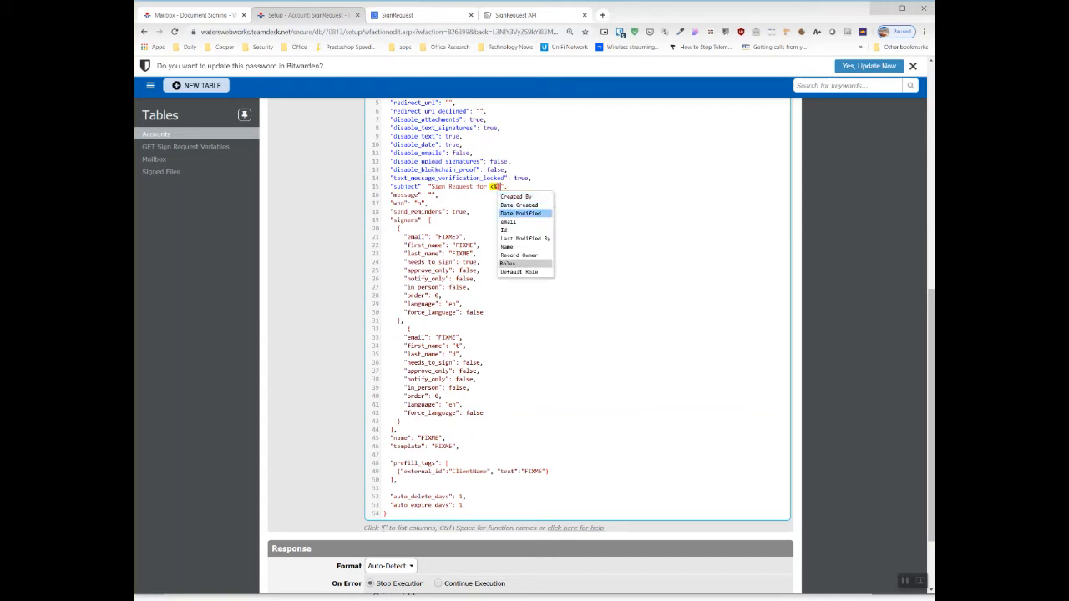
{"action": "key", "text": "Return"}
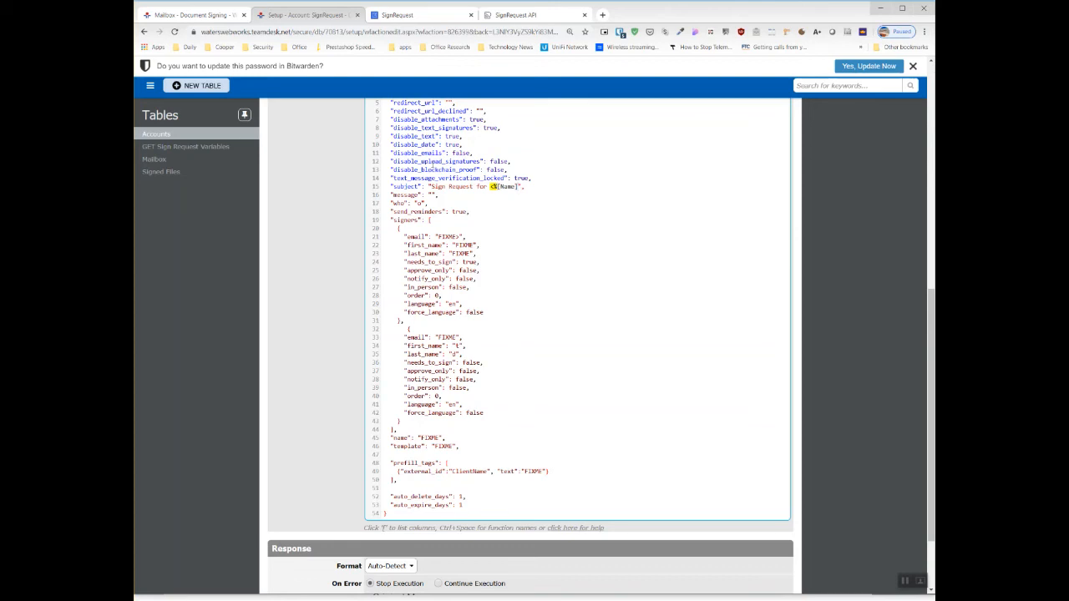
{"action": "type", "text": "%>"}
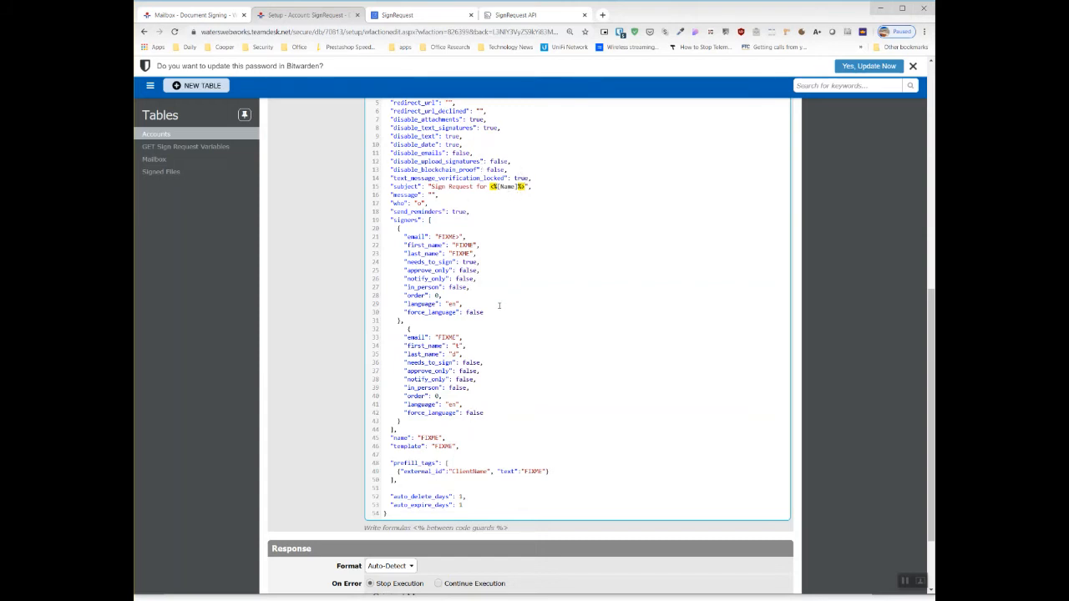
- Set the first signer's email value in the JSON body to "<%[email]%>" using the email column
{"action": "double_click", "coordinate": [445, 237]}
{"action": "left_click", "coordinate": [453, 227]}
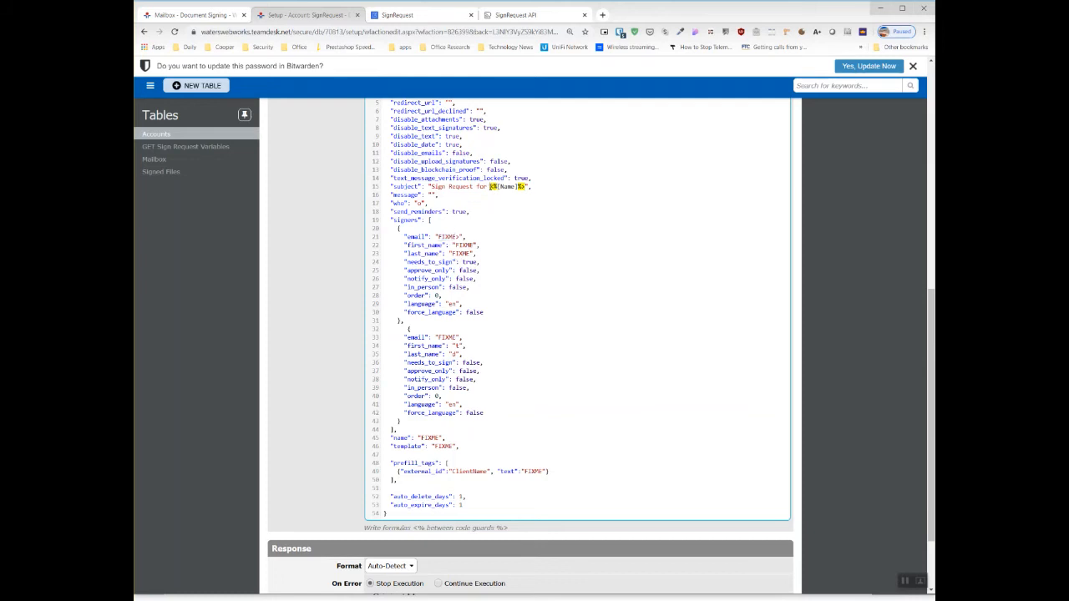
{"action": "double_click", "coordinate": [445, 237]}
{"action": "type", "text": "<%%"}
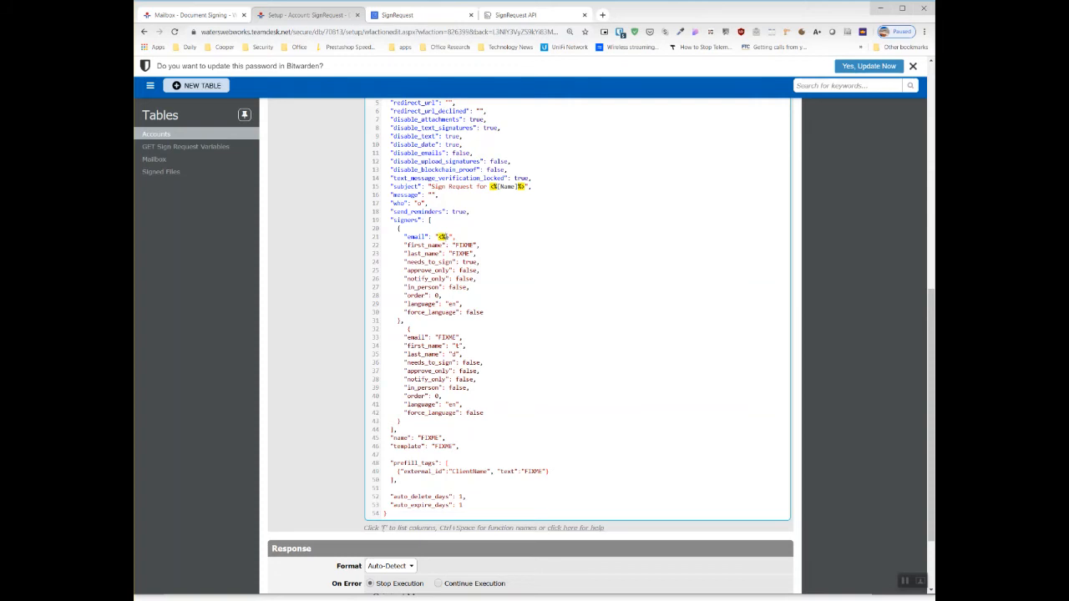
{"action": "type", "text": "["}
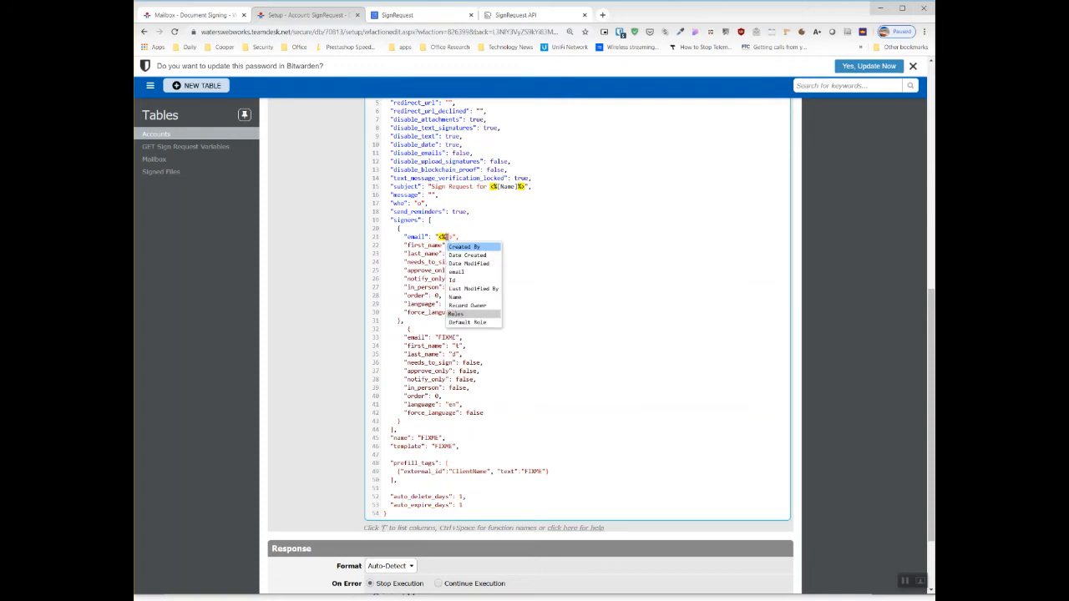
{"action": "key", "text": "Down"}
{"action": "key", "text": "Down"}
{"action": "key", "text": "Down"}
{"action": "key", "text": "Return"}
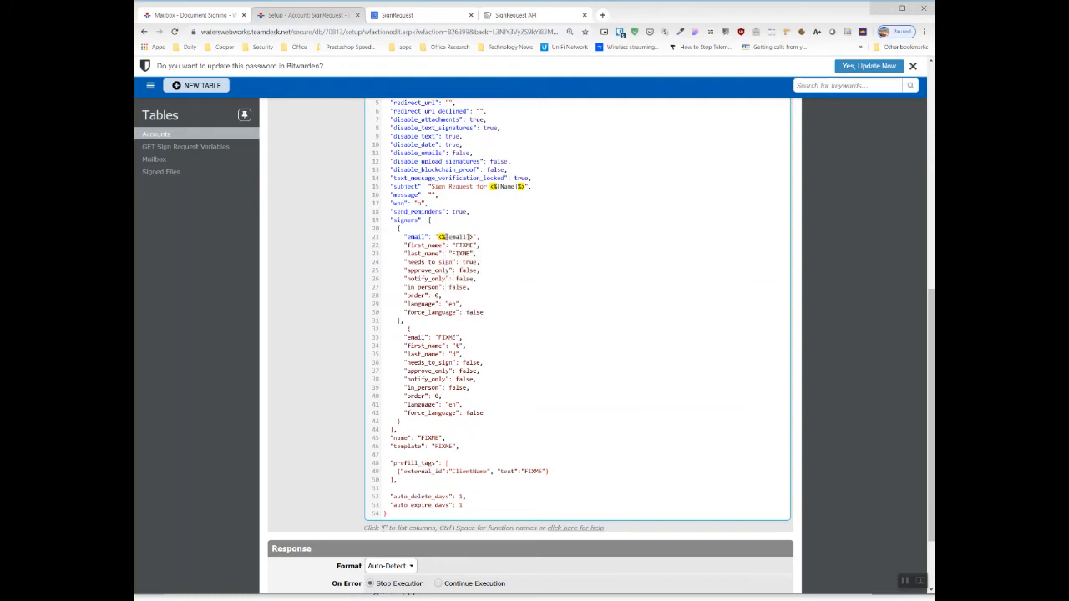
{"action": "type", "text": "%"}
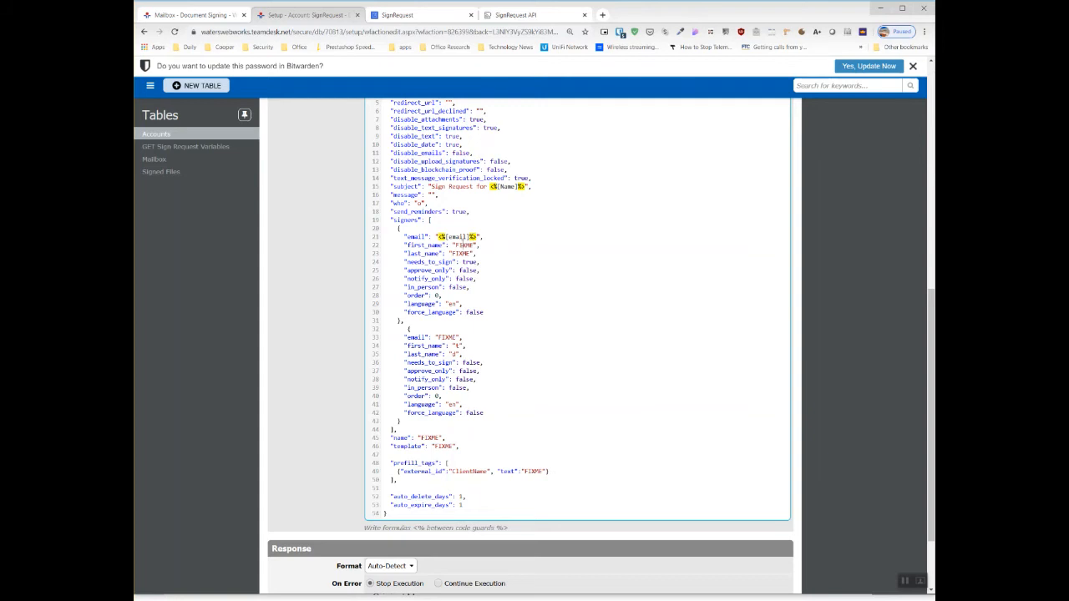
- Reuse the subject's "<%[Name]%>" formula as the first signer's first_name and last_name values
{"action": "left_click_drag", "start_coordinate": [499, 186], "coordinate": [529, 187]}
{"action": "double_click", "coordinate": [464, 245]}
{"action": "type", "text": "<%[Name]%>"}
{"action": "double_click", "coordinate": [461, 253]}
{"action": "type", "text": "<%[Name]%>"}
- Examine the first signer's needs_to_sign option and compare the two signer blocks in the signers array
{"action": "left_click_drag", "start_coordinate": [404, 261], "coordinate": [485, 265]}
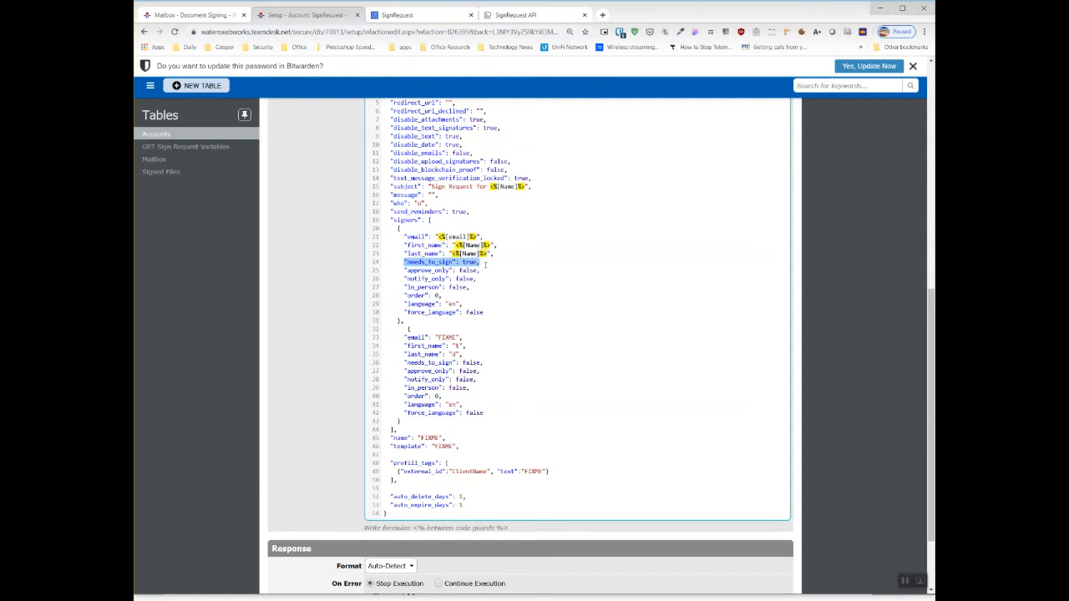
{"action": "left_click", "coordinate": [490, 302]}
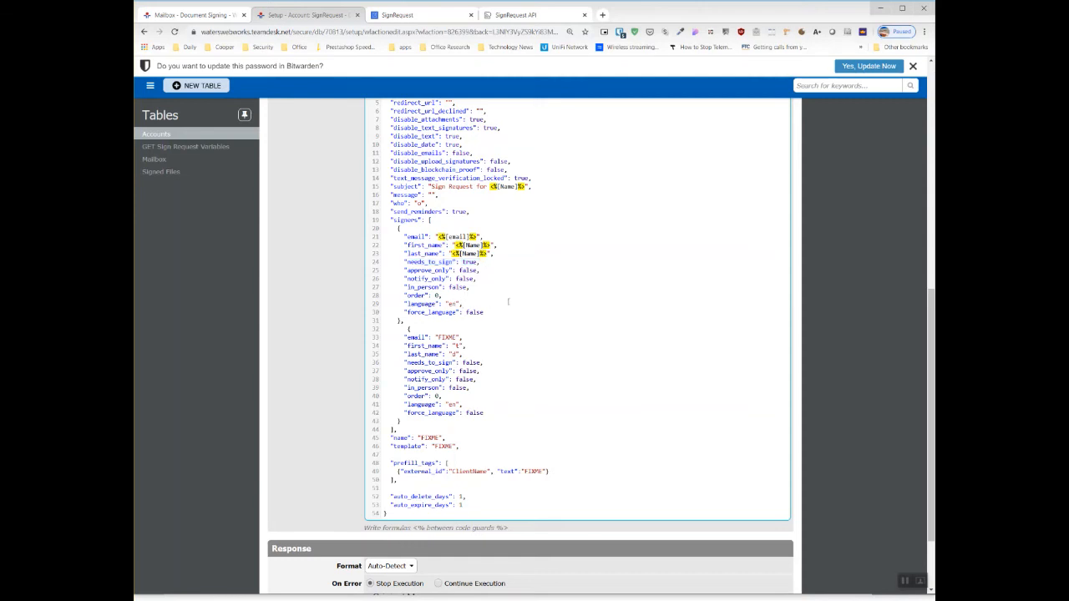
{"action": "scroll", "coordinate": [509, 303], "scroll_direction": "down", "scroll_amount": 1}
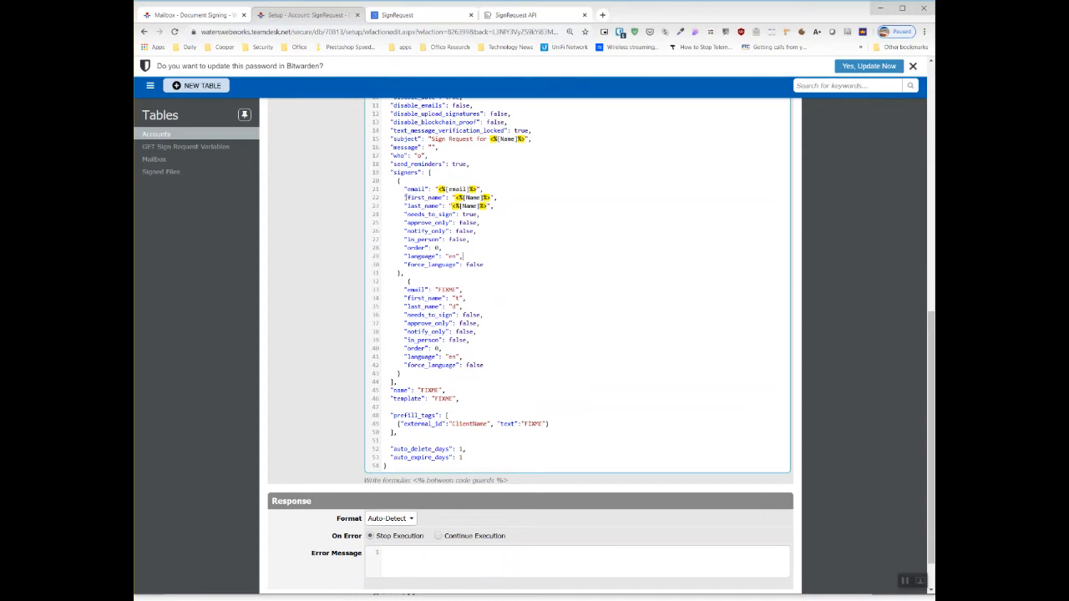
{"action": "left_click_drag", "start_coordinate": [397, 181], "coordinate": [457, 272]}
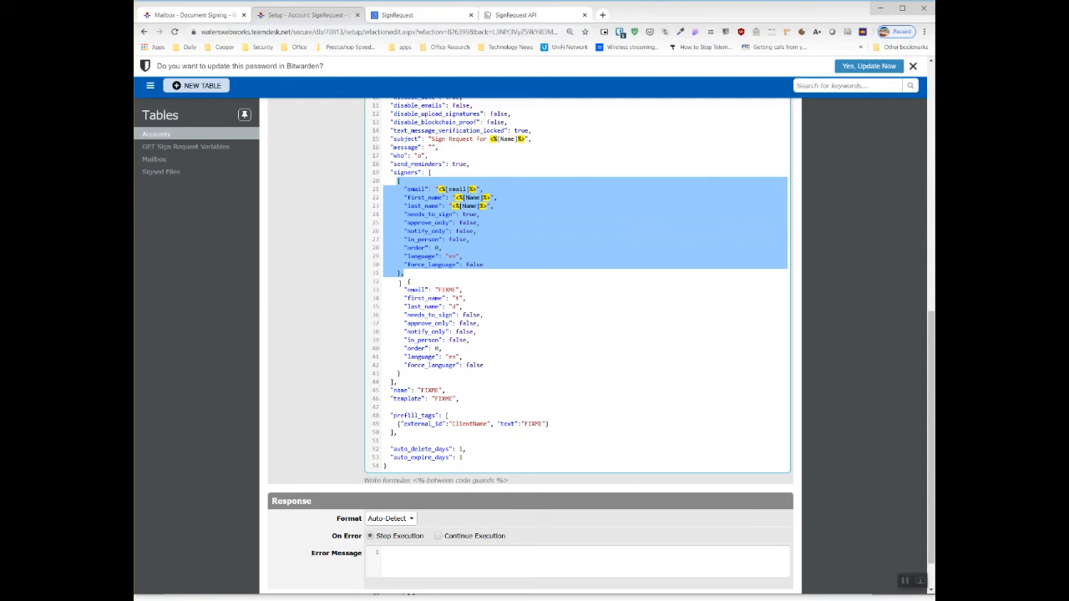
{"action": "left_click", "coordinate": [402, 282]}
{"action": "left_click_drag", "start_coordinate": [404, 290], "coordinate": [454, 373]}
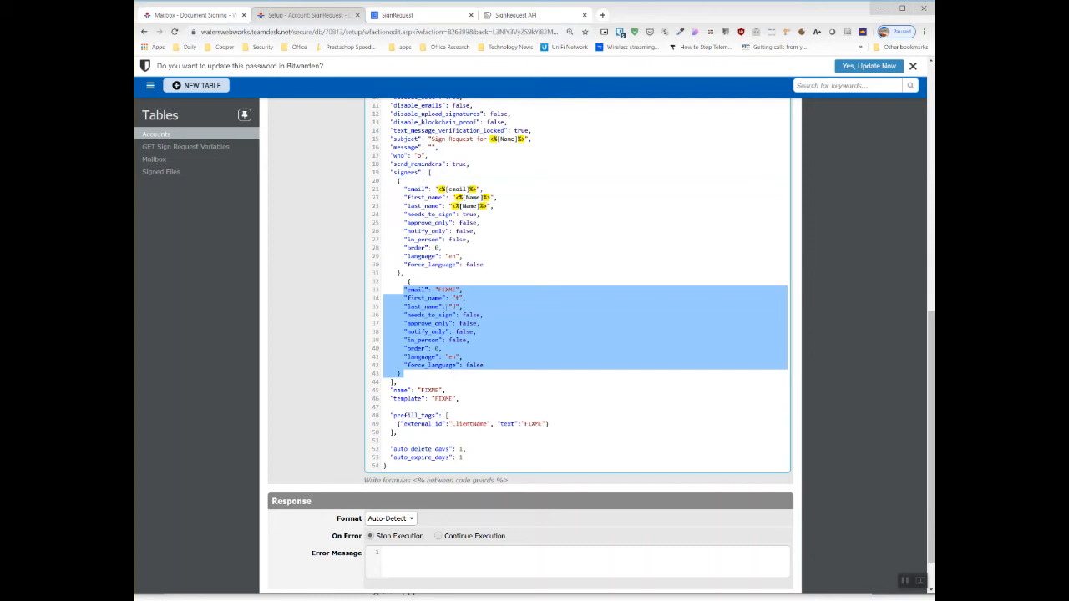
{"action": "double_click", "coordinate": [446, 290]}
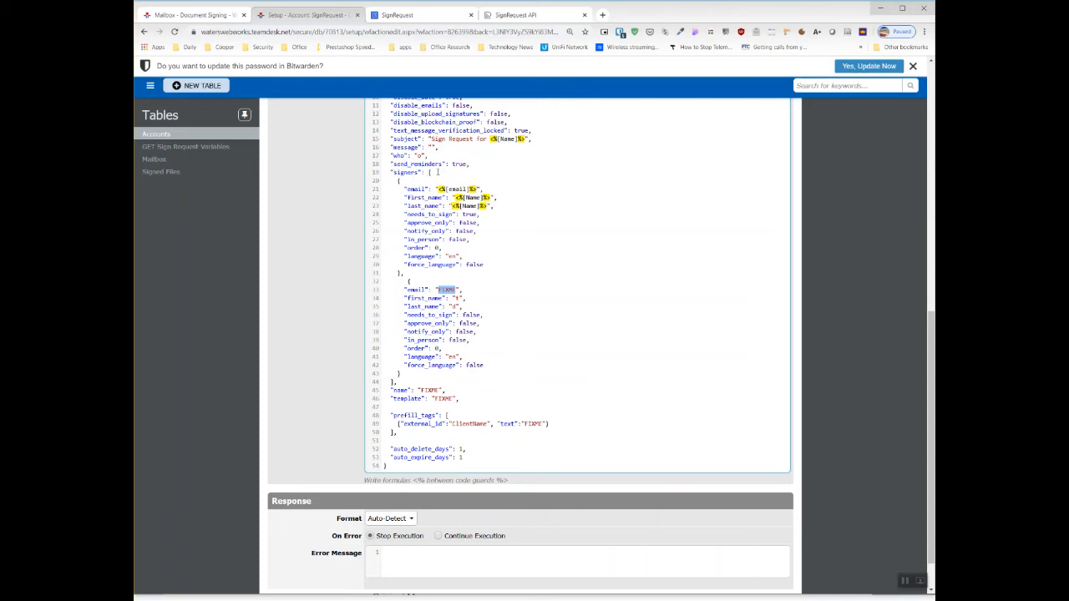
{"action": "left_click_drag", "start_coordinate": [405, 273], "coordinate": [382, 182]}
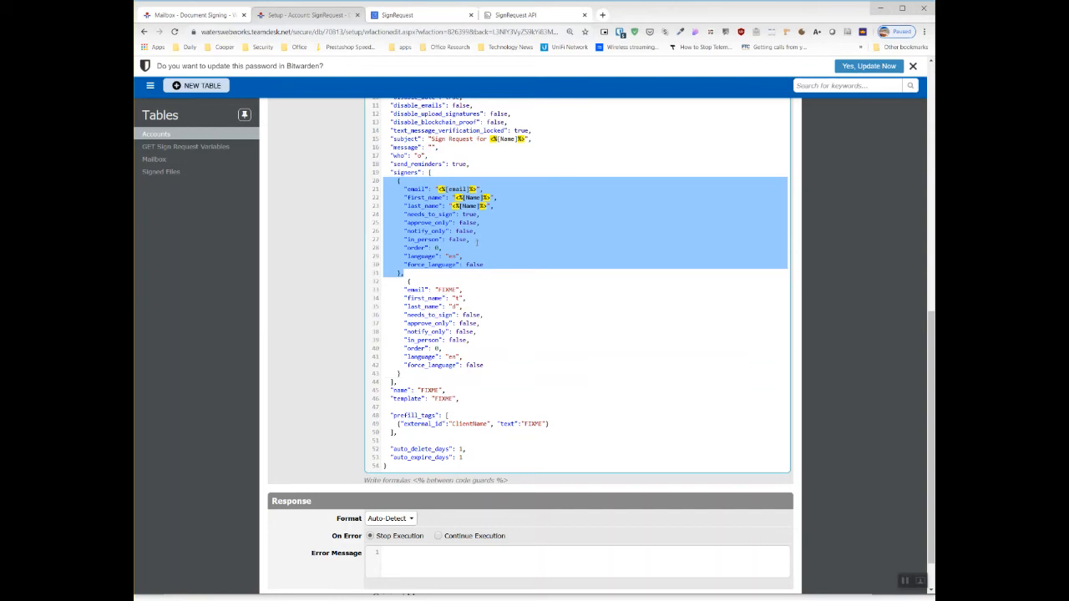
{"action": "left_click", "coordinate": [408, 281]}
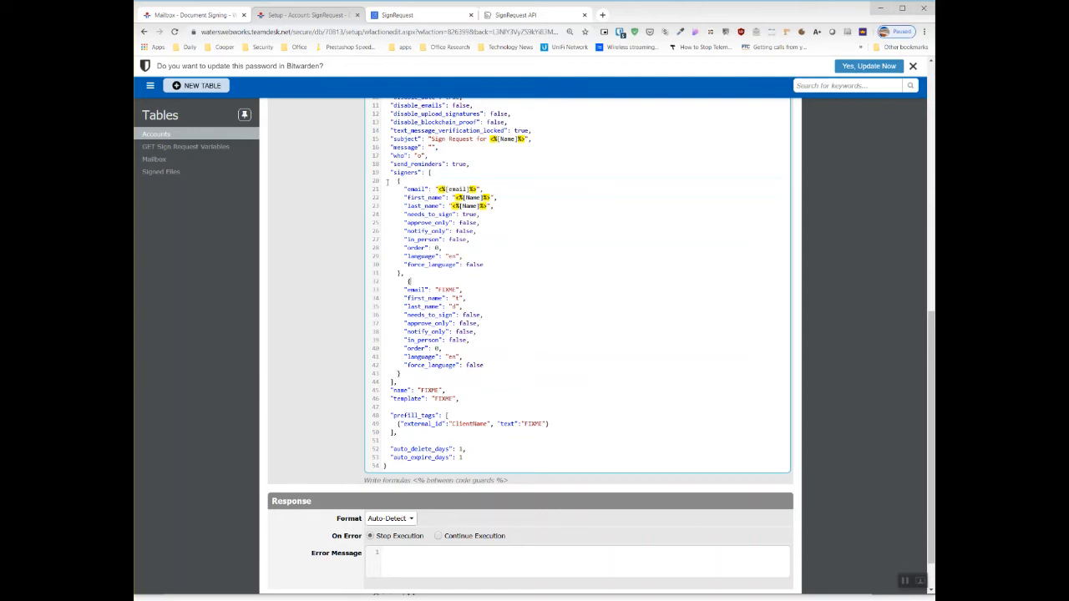
{"action": "left_click", "coordinate": [405, 273]}
{"action": "left_click_drag", "start_coordinate": [406, 275], "coordinate": [359, 186]}
{"action": "left_click", "coordinate": [384, 295]}
{"action": "left_click_drag", "start_coordinate": [384, 281], "coordinate": [434, 372]}
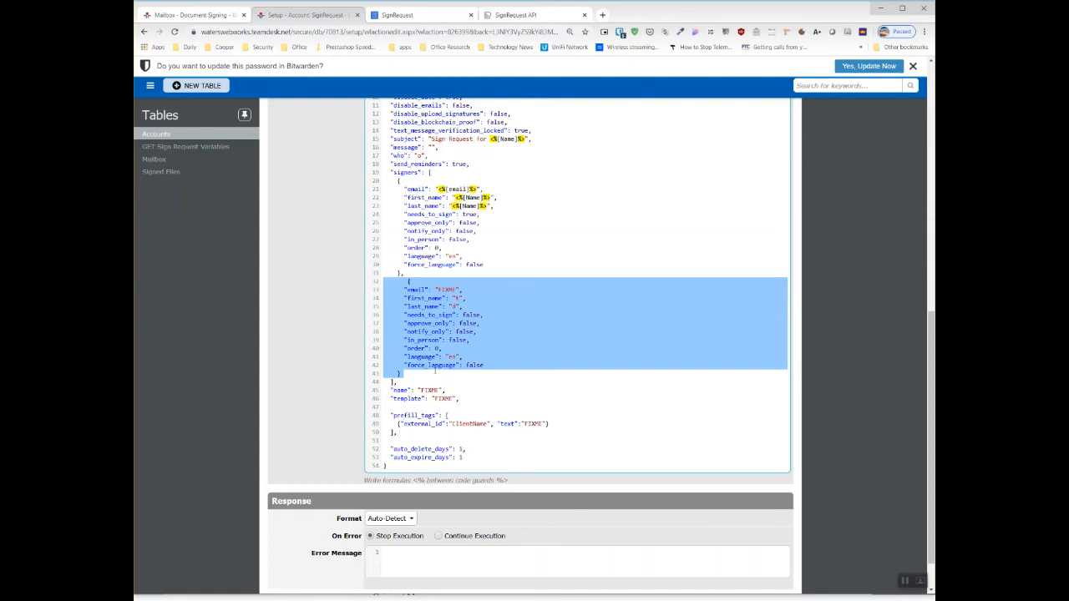
{"action": "left_click", "coordinate": [446, 306]}
{"action": "left_click_drag", "start_coordinate": [409, 274], "coordinate": [460, 373]}
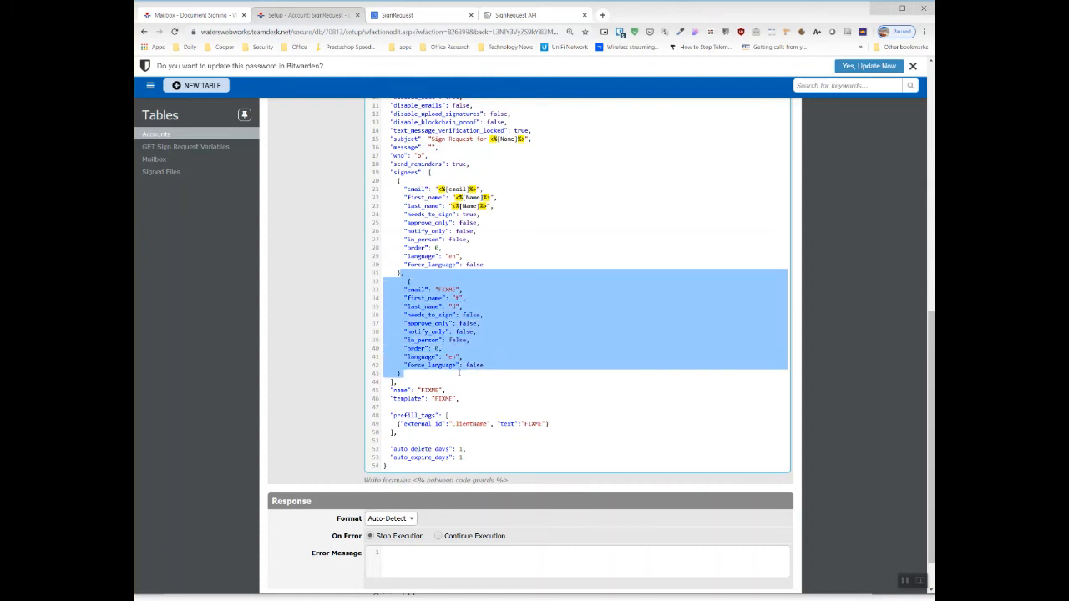
{"action": "left_click", "coordinate": [434, 289]}
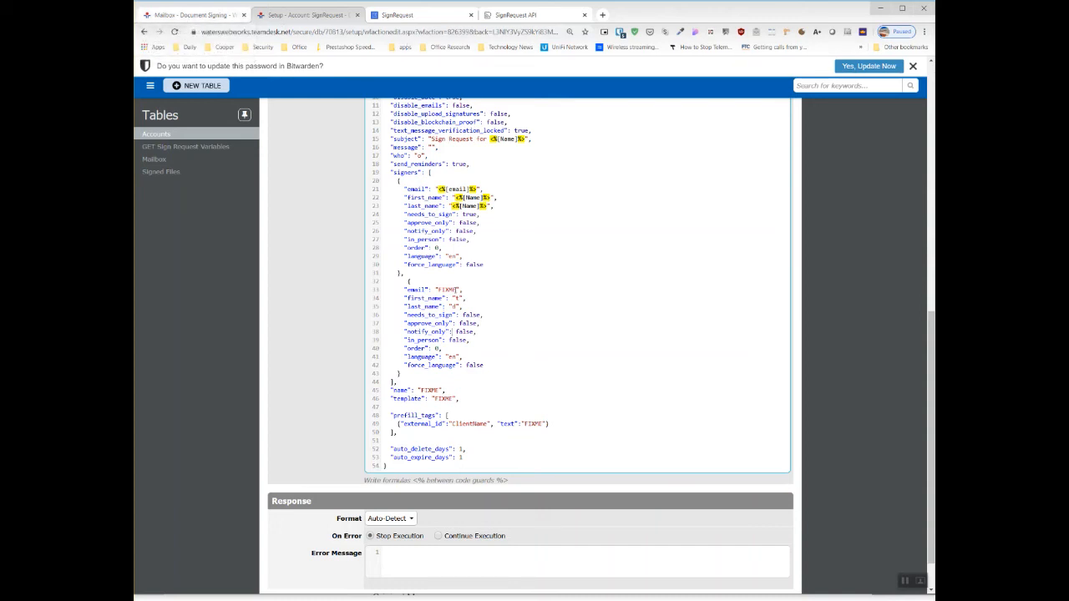
- Copy the recipient address from the latest signed-document mail in the Mailbox table and set it as the second signer's email value
{"action": "double_click", "coordinate": [448, 289]}
{"action": "left_click", "coordinate": [200, 15]}
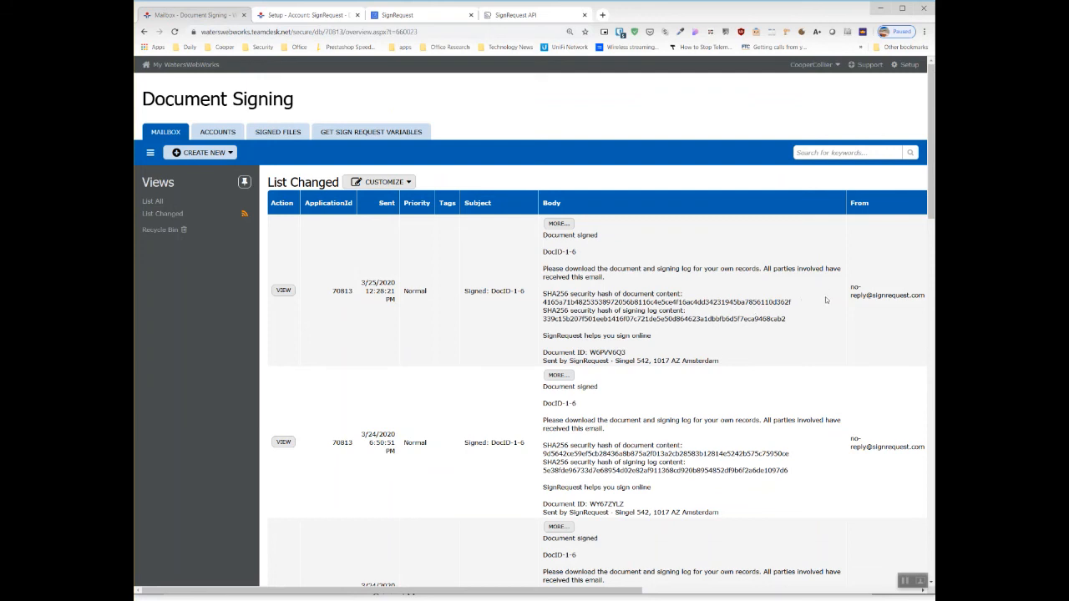
{"action": "left_click", "coordinate": [282, 292]}
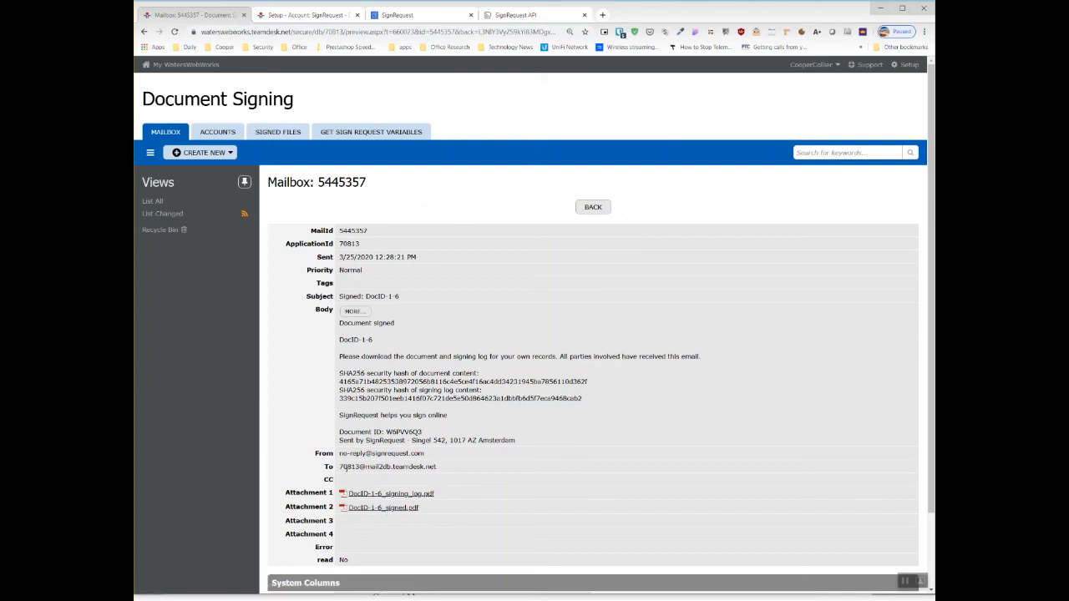
{"action": "left_click_drag", "start_coordinate": [439, 467], "coordinate": [339, 466]}
{"action": "key", "text": "ctrl+c"}
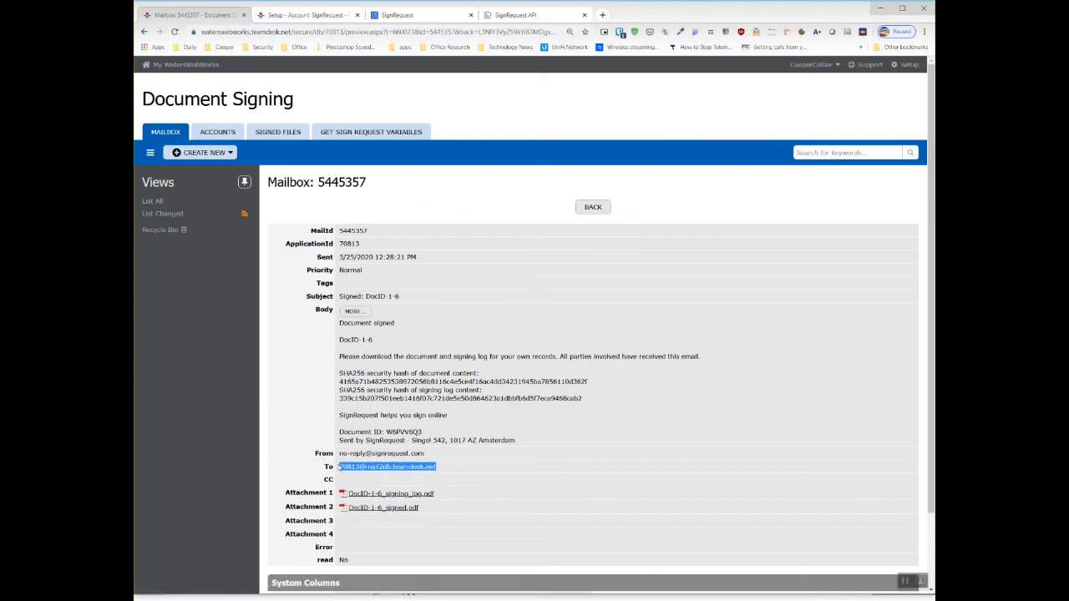
{"action": "left_click", "coordinate": [311, 16]}
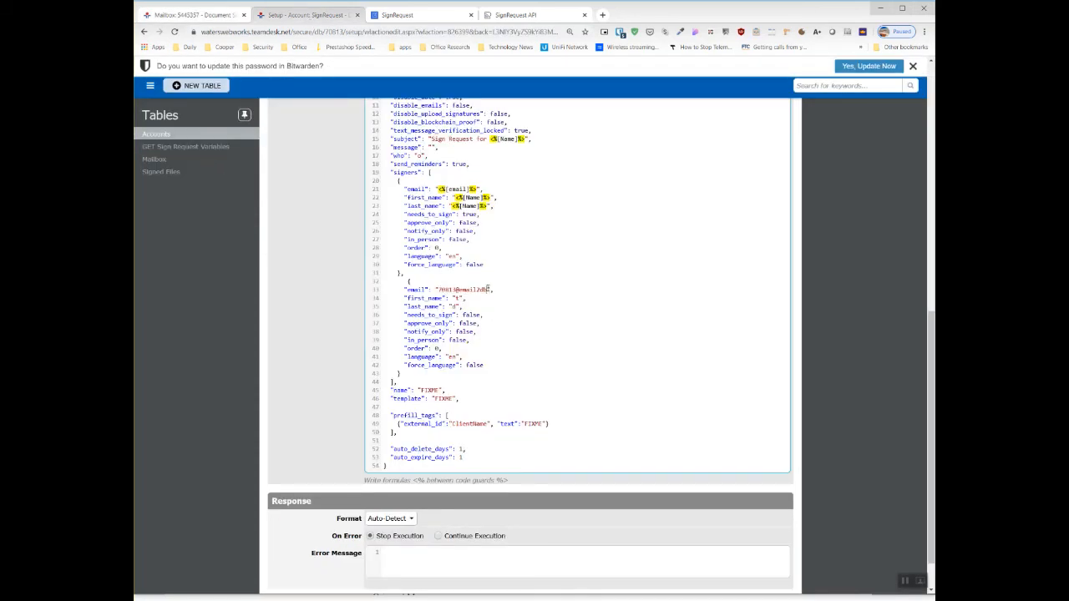
{"action": "left_click_drag", "start_coordinate": [488, 289], "coordinate": [436, 290]}
{"action": "key", "text": "ctrl+v"}
- Check the second signer's needs_to_sign option and set the document's name value to "Signed Document"
{"action": "left_click_drag", "start_coordinate": [406, 314], "coordinate": [472, 315]}
{"action": "left_click", "coordinate": [471, 315]}
{"action": "double_click", "coordinate": [428, 390]}
{"action": "type", "text": "Signed Document"}
- Open the existing GET Sign Request Variables record in the Document Signing database and run Get Templates to fetch the SignRequest templates
{"action": "double_click", "coordinate": [443, 399]}
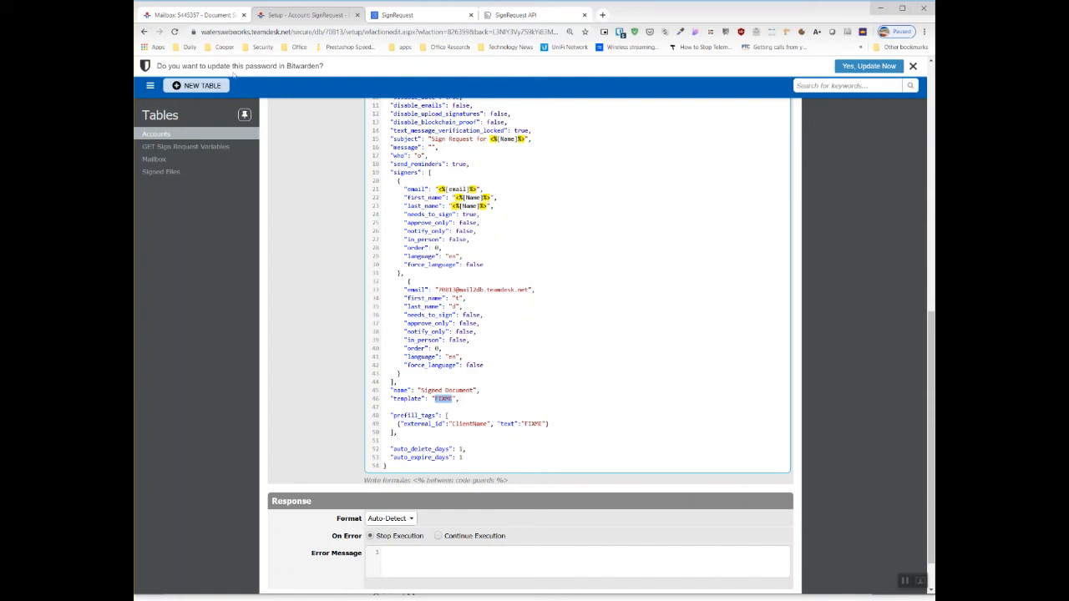
{"action": "left_click", "coordinate": [190, 15]}
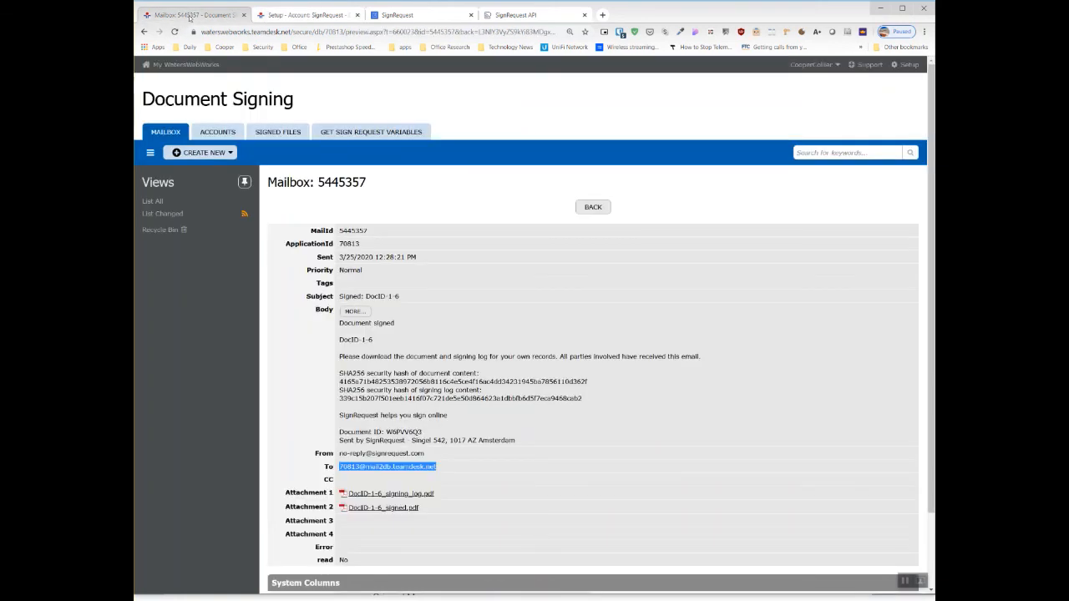
{"action": "left_click", "coordinate": [376, 134]}
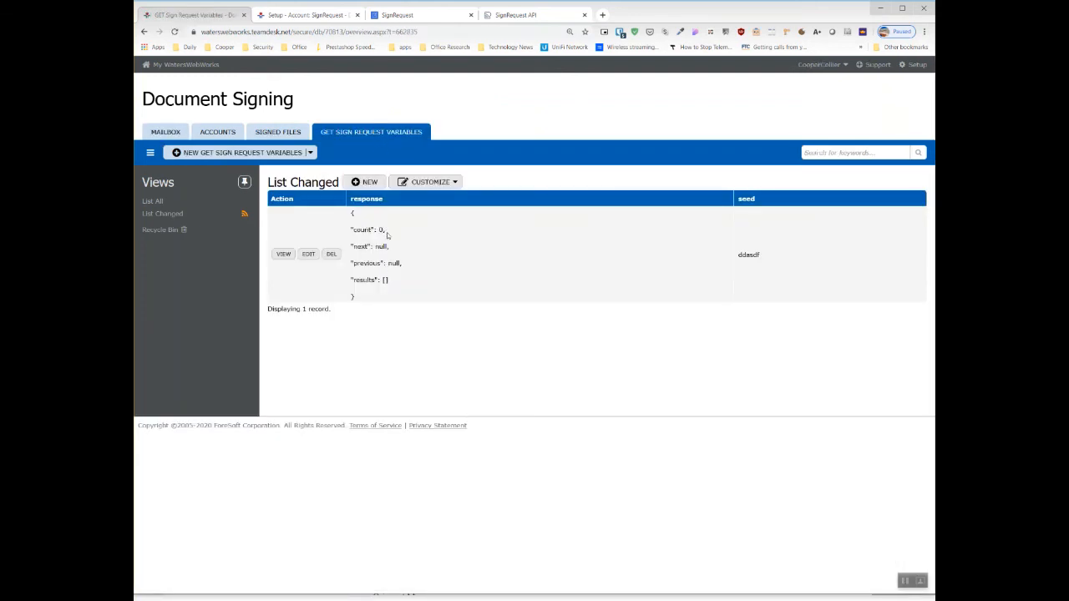
{"action": "left_click_drag", "start_coordinate": [350, 230], "coordinate": [394, 235]}
{"action": "left_click", "coordinate": [283, 254]}
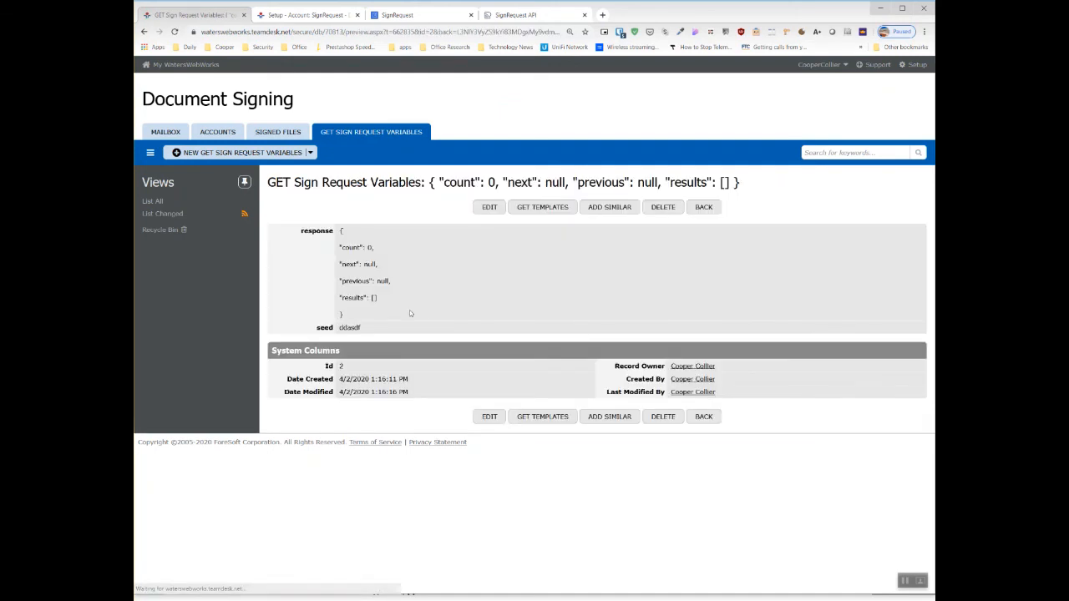
{"action": "left_click", "coordinate": [548, 210]}
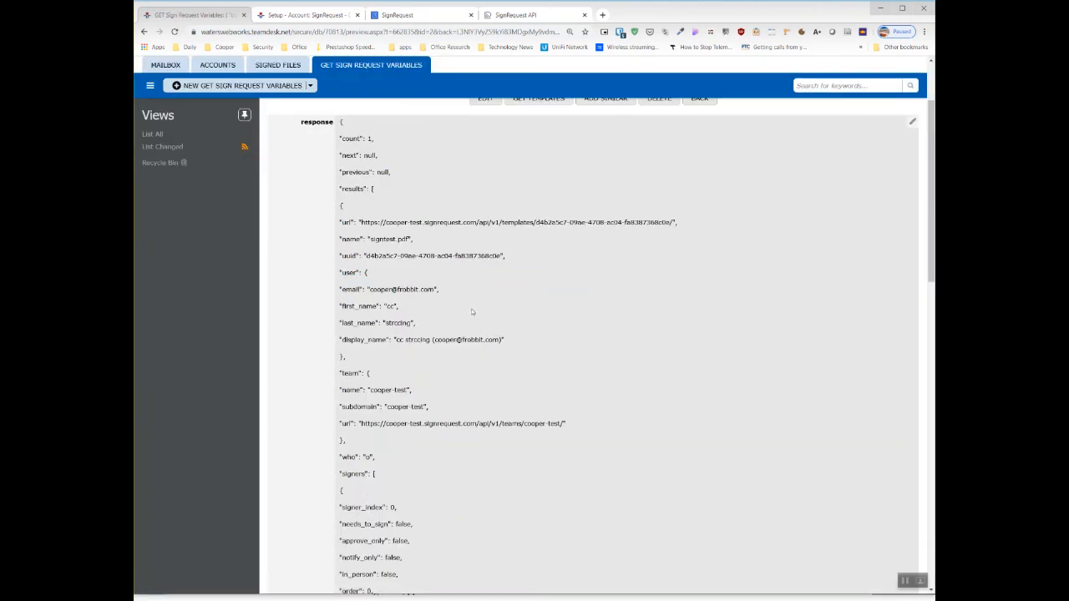
- Examine the templates response for its count, signers, placeholders and the signtest.pdf template's name and URL
{"action": "scroll", "coordinate": [460, 292], "scroll_direction": "up", "scroll_amount": 2}
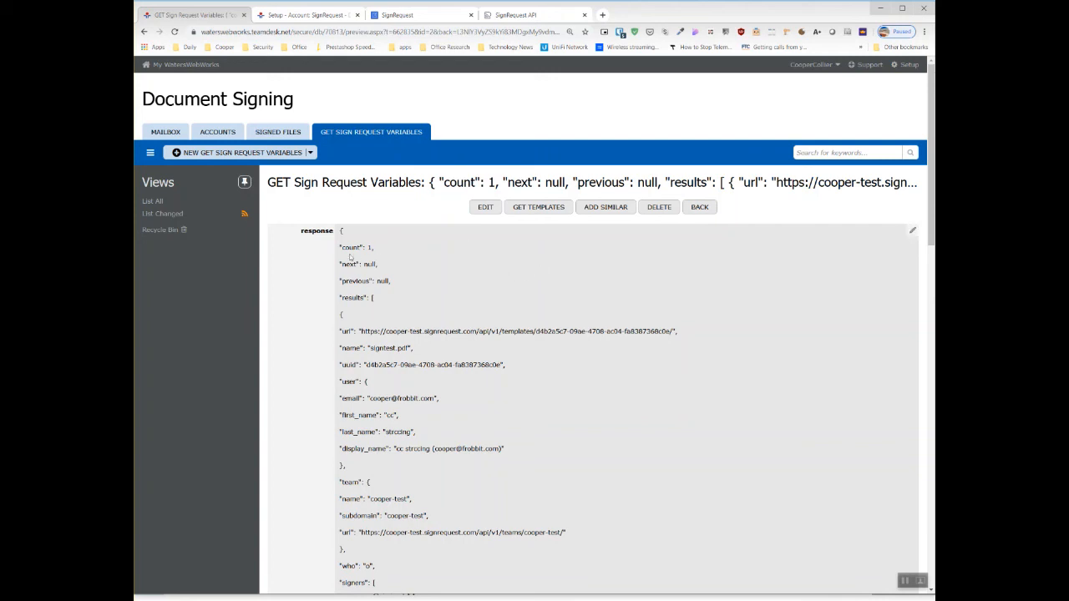
{"action": "left_click_drag", "start_coordinate": [339, 249], "coordinate": [380, 252]}
{"action": "scroll", "coordinate": [480, 376], "scroll_direction": "down", "scroll_amount": 6}
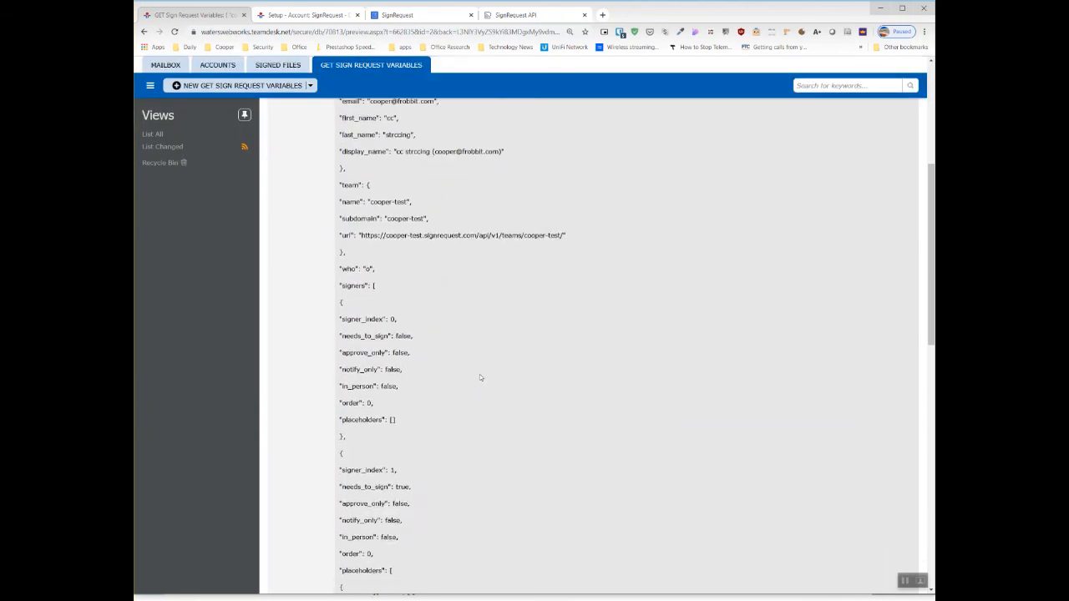
{"action": "scroll", "coordinate": [474, 384], "scroll_direction": "down", "scroll_amount": 3}
{"action": "scroll", "coordinate": [473, 388], "scroll_direction": "up", "scroll_amount": 10}
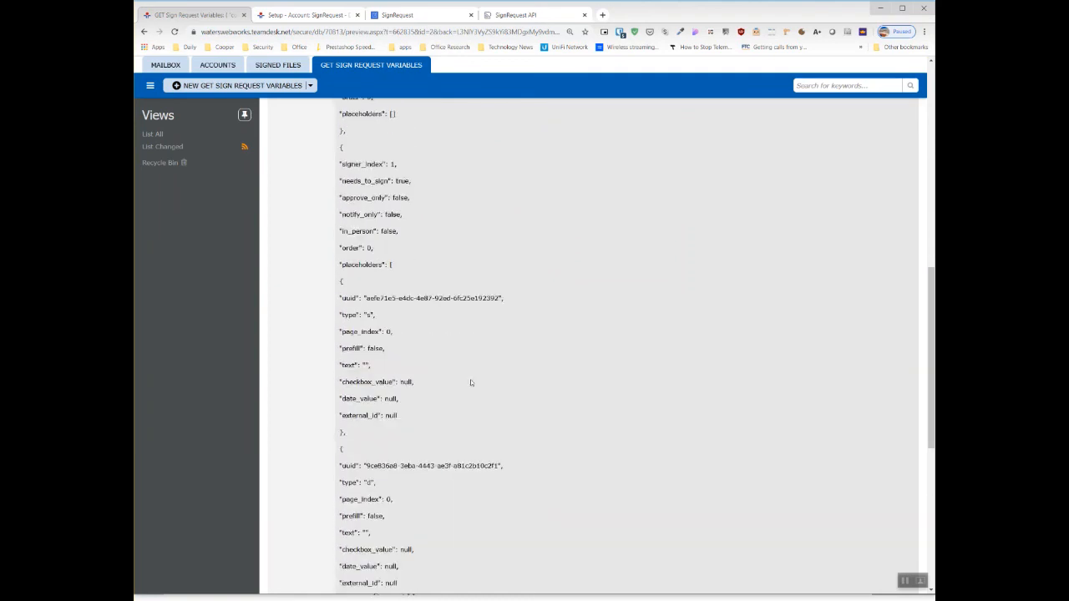
{"action": "scroll", "coordinate": [466, 373], "scroll_direction": "up", "scroll_amount": 3}
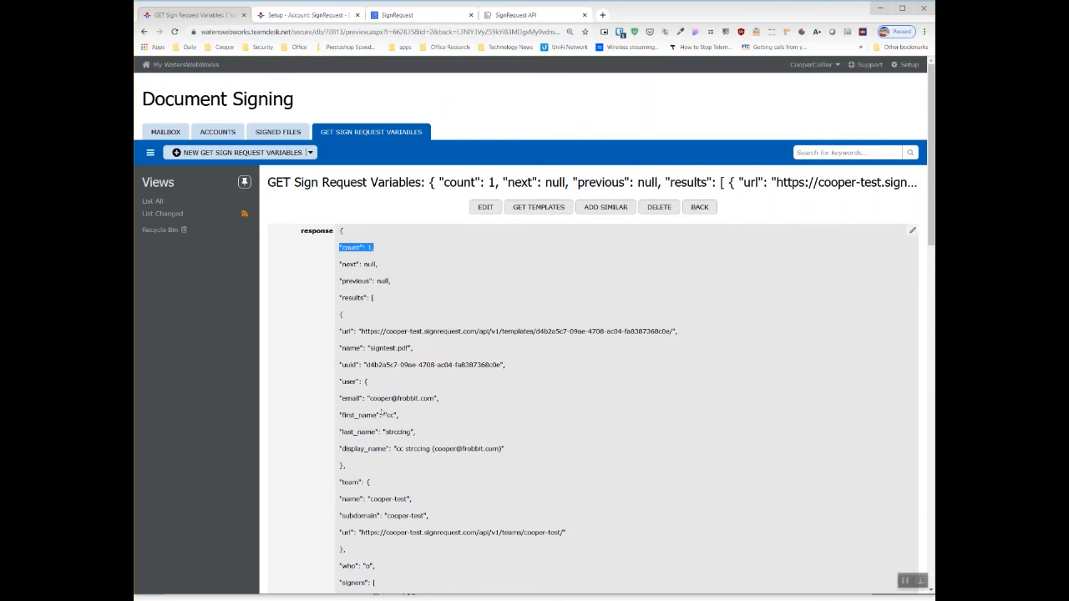
{"action": "scroll", "coordinate": [382, 409], "scroll_direction": "down", "scroll_amount": 1}
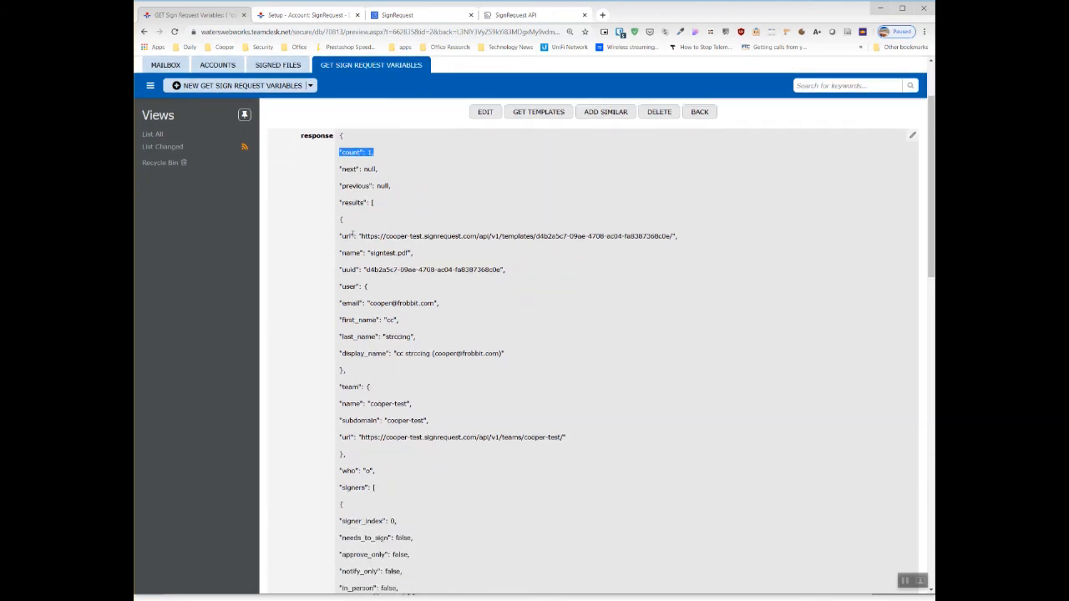
{"action": "left_click_drag", "start_coordinate": [339, 237], "coordinate": [411, 256]}
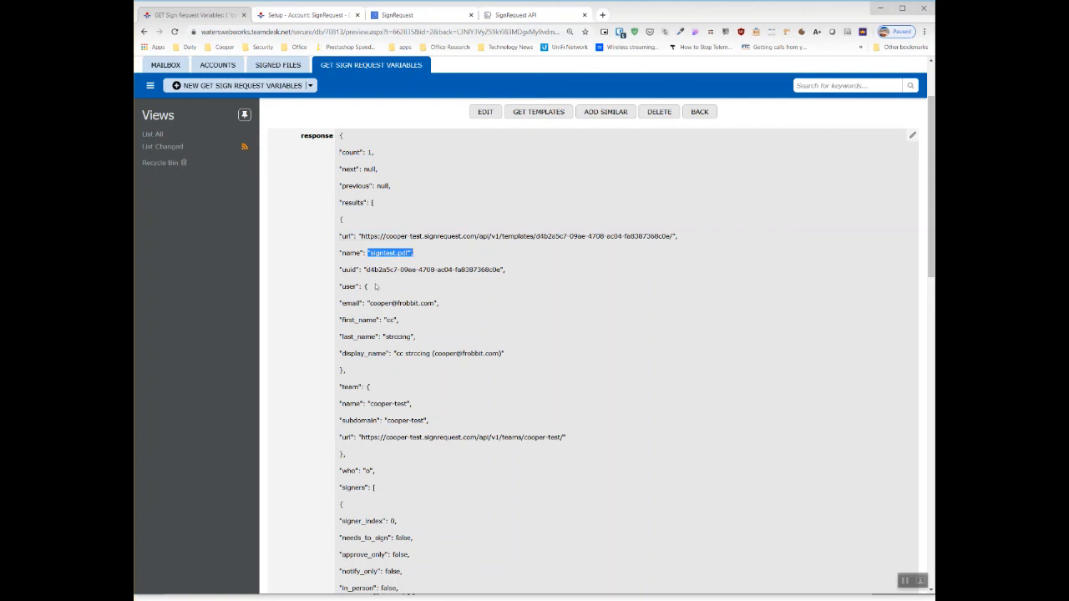
{"action": "left_click", "coordinate": [392, 243]}
- Copy the signtest.pdf template's URL from the response and replace the FIXME template value in the action's JSON body with it
{"action": "left_click_drag", "start_coordinate": [361, 237], "coordinate": [673, 237]}
{"action": "right_click", "coordinate": [638, 235]}
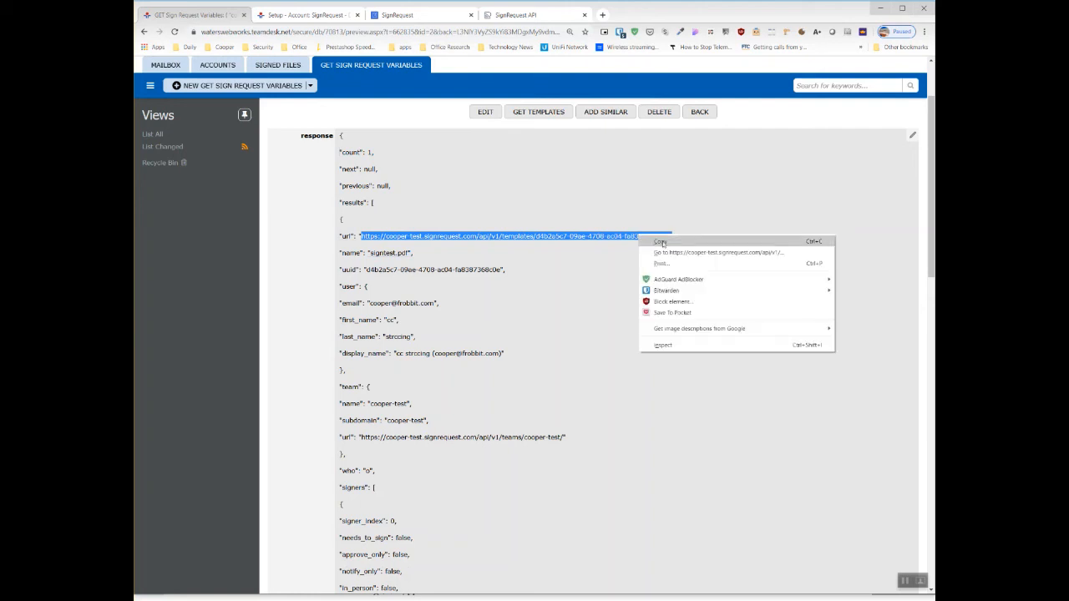
{"action": "left_click", "coordinate": [656, 242]}
{"action": "left_click", "coordinate": [314, 16]}
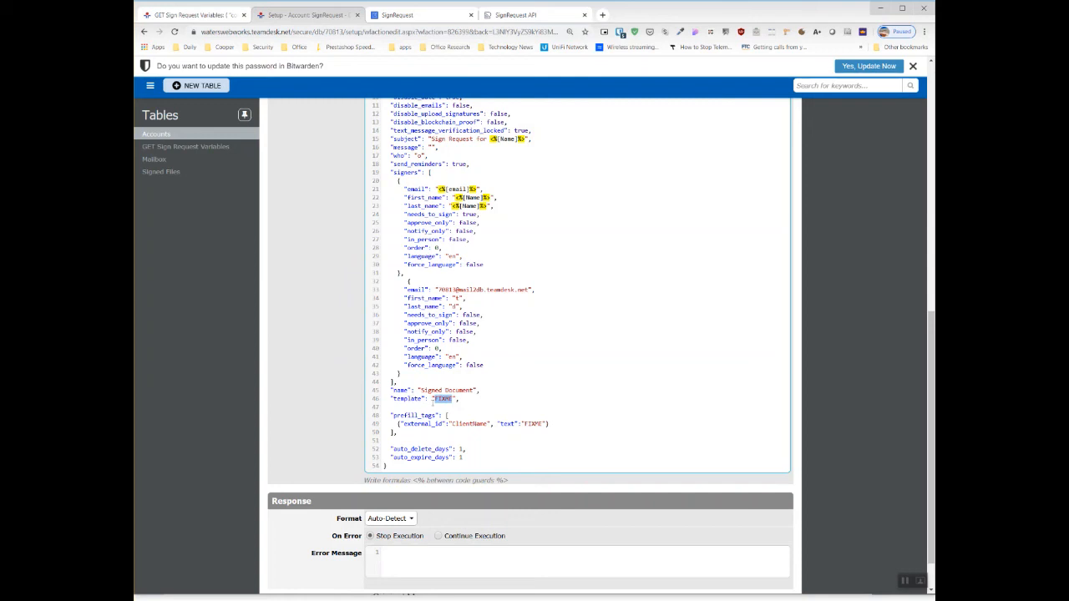
{"action": "right_click", "coordinate": [448, 400]}
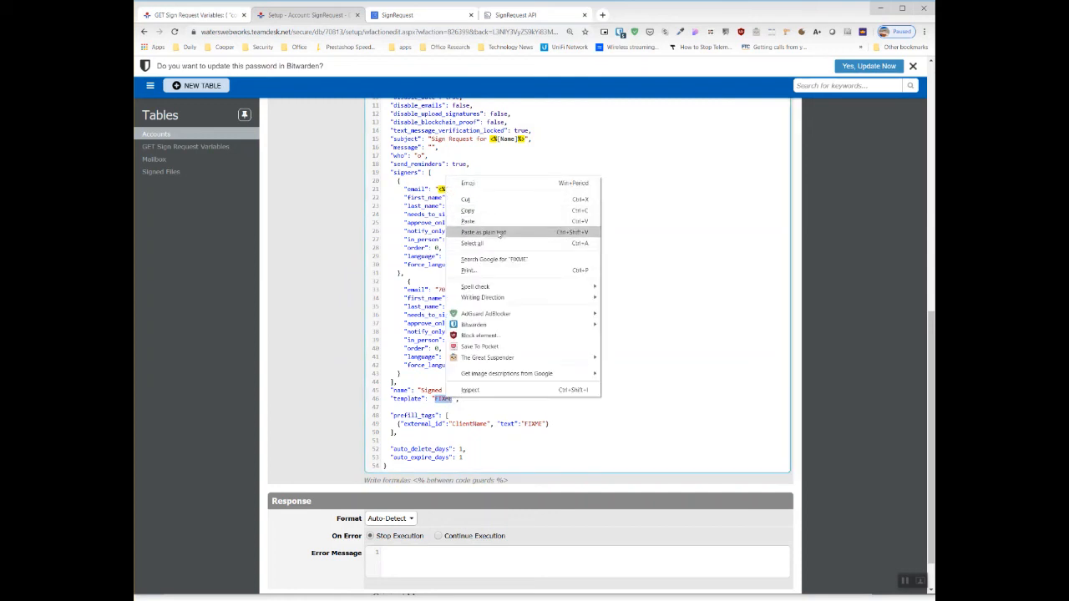
{"action": "left_click", "coordinate": [498, 222]}
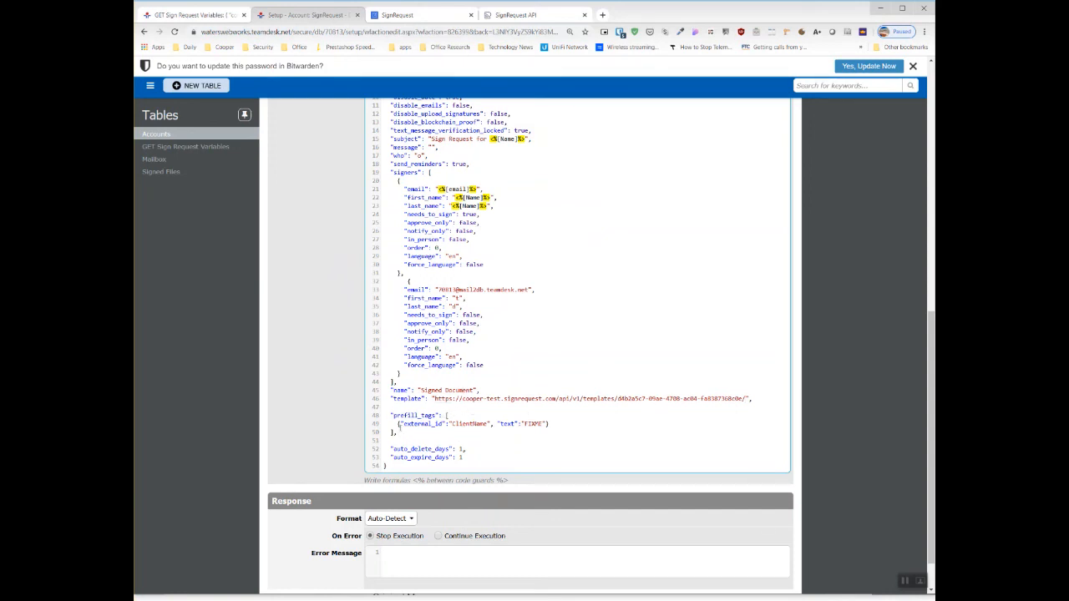
- Compare the prefill_tags entry in the action's JSON body with the text placeholder's external_id in the templates response, leaving the record unedited
{"action": "left_click_drag", "start_coordinate": [393, 425], "coordinate": [555, 425]}
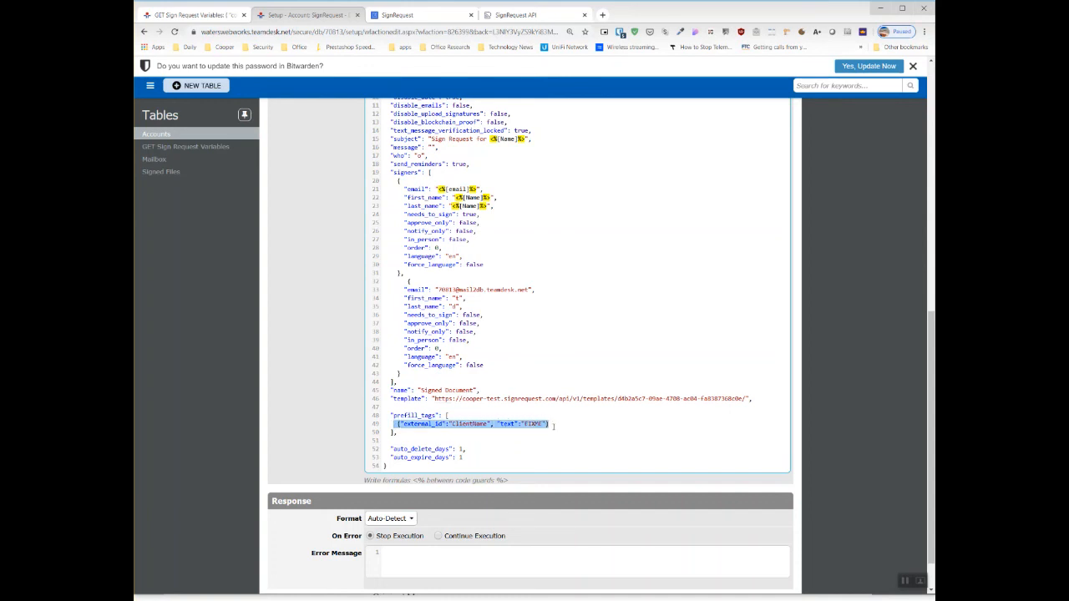
{"action": "left_click", "coordinate": [551, 423]}
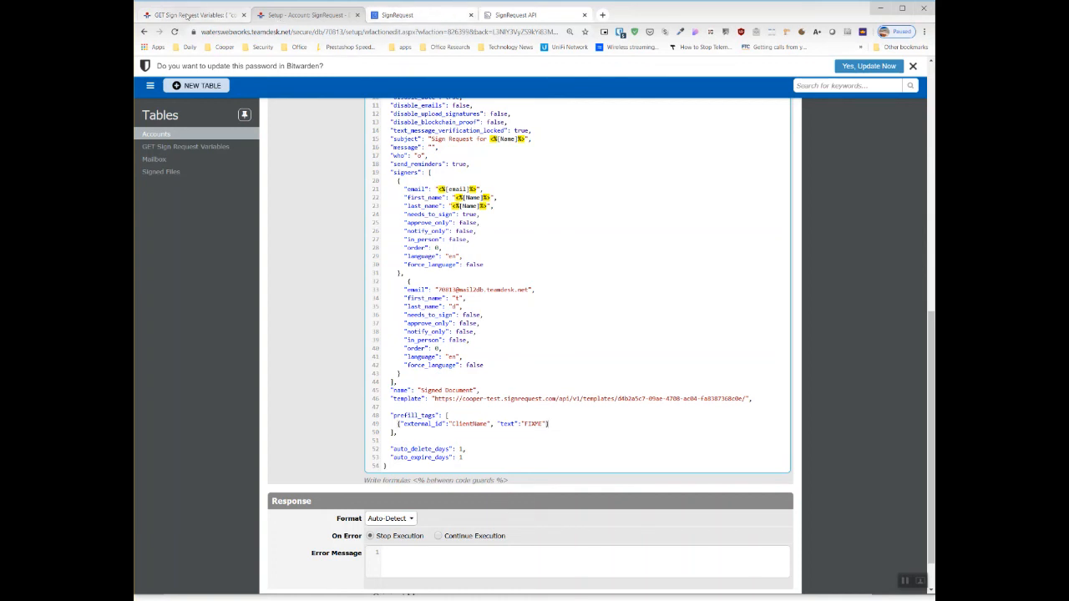
{"action": "left_click", "coordinate": [191, 16]}
{"action": "scroll", "coordinate": [481, 448], "scroll_direction": "down", "scroll_amount": 5}
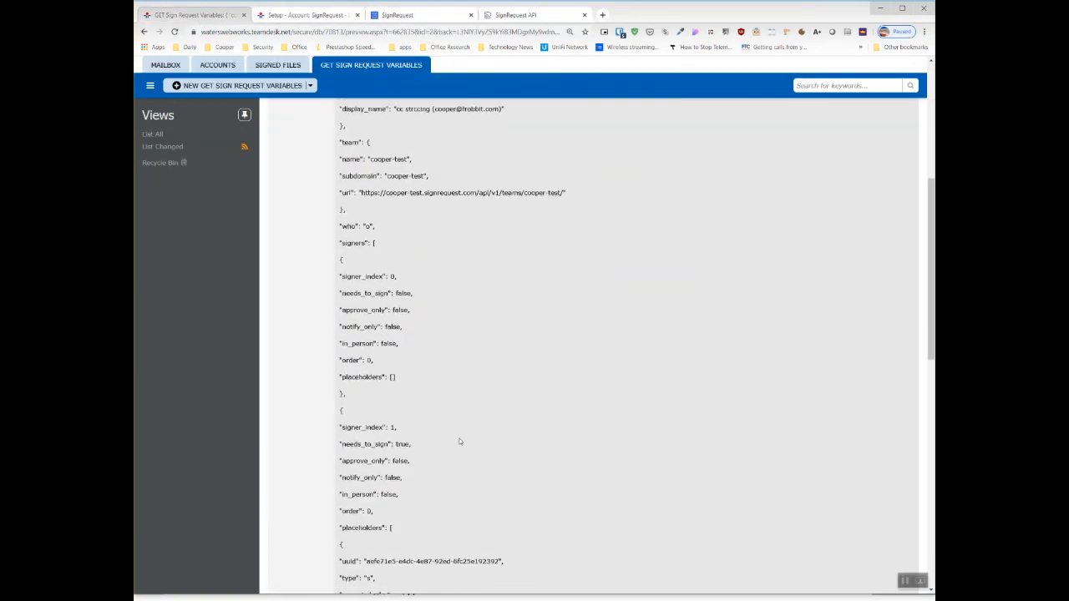
{"action": "scroll", "coordinate": [459, 442], "scroll_direction": "down", "scroll_amount": 5}
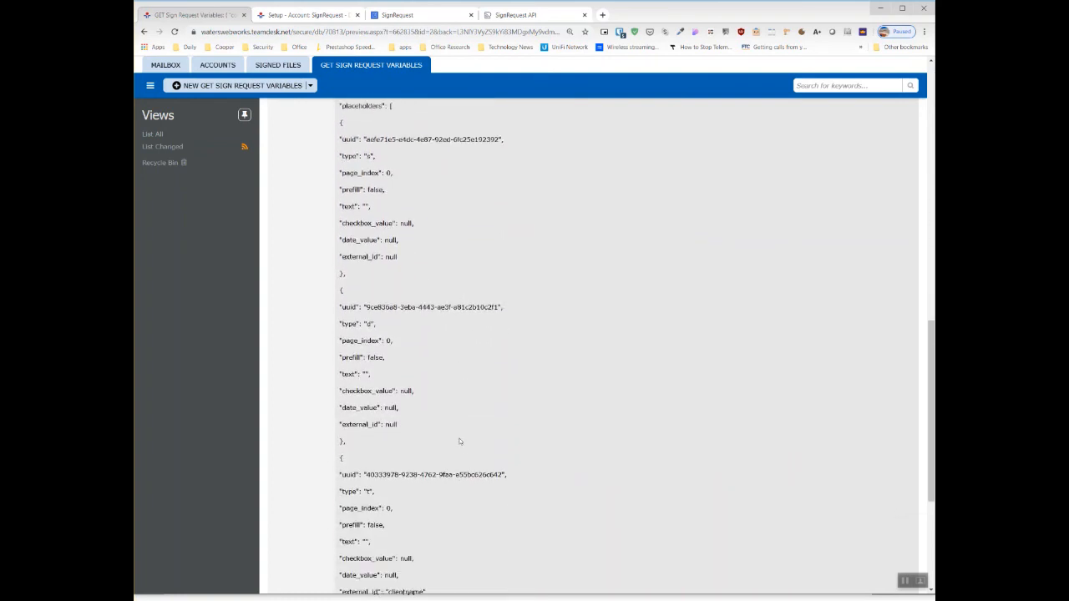
{"action": "scroll", "coordinate": [460, 441], "scroll_direction": "down", "scroll_amount": 2}
{"action": "scroll", "coordinate": [430, 458], "scroll_direction": "down", "scroll_amount": 1}
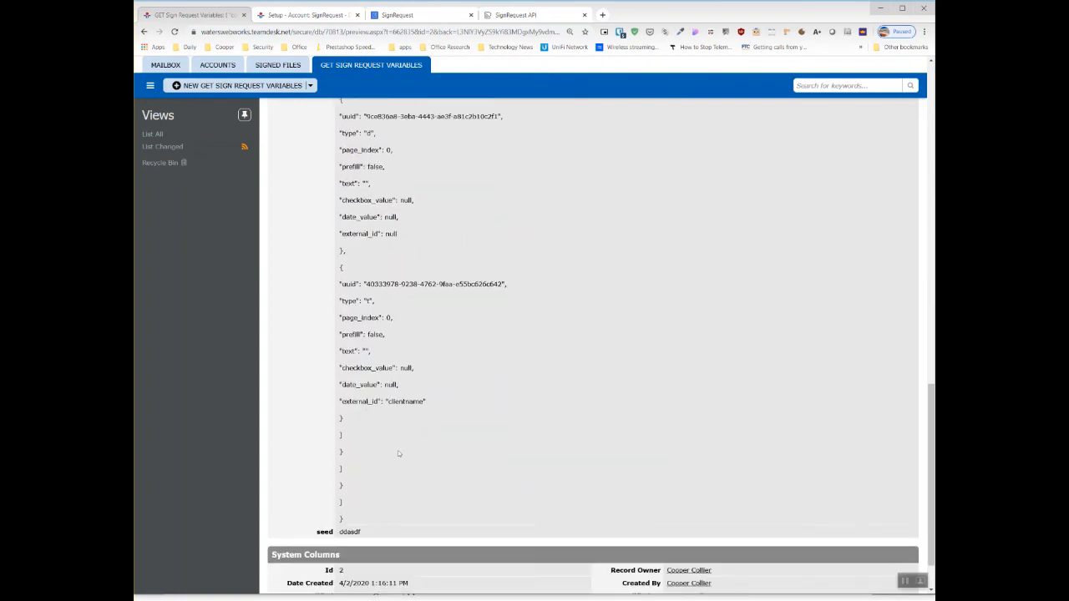
{"action": "double_click", "coordinate": [412, 403]}
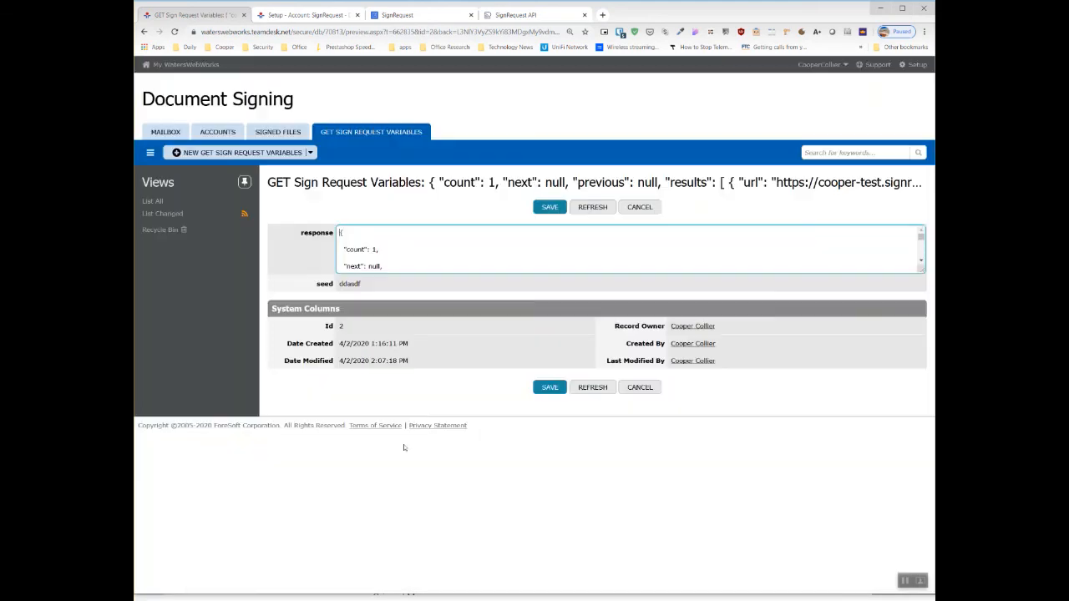
{"action": "left_click", "coordinate": [640, 388]}
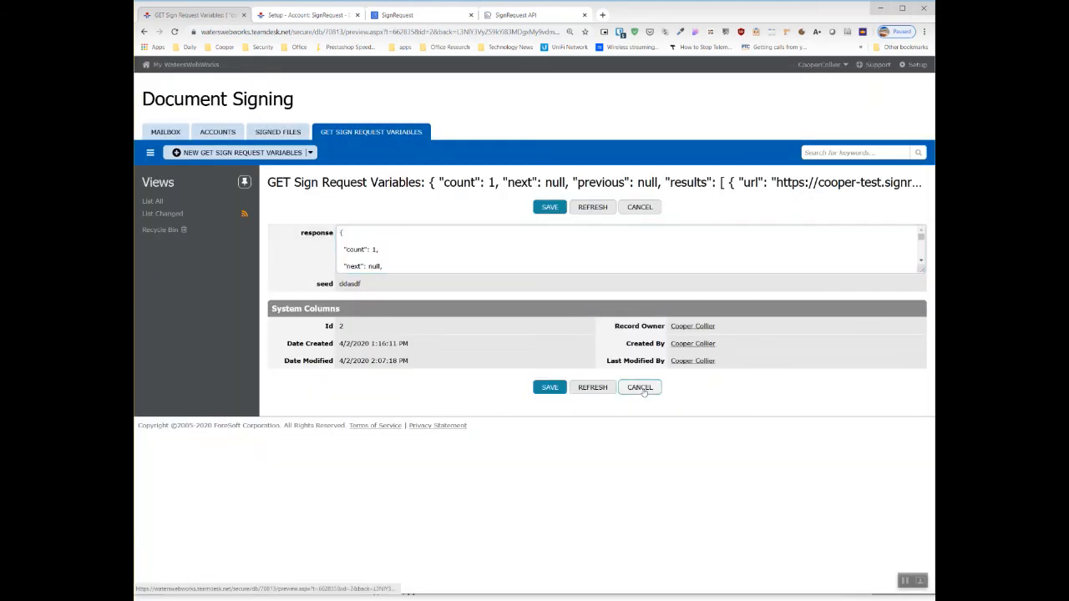
{"action": "scroll", "coordinate": [640, 391], "scroll_direction": "down", "scroll_amount": 2}
{"action": "scroll", "coordinate": [640, 391], "scroll_direction": "down", "scroll_amount": 3}
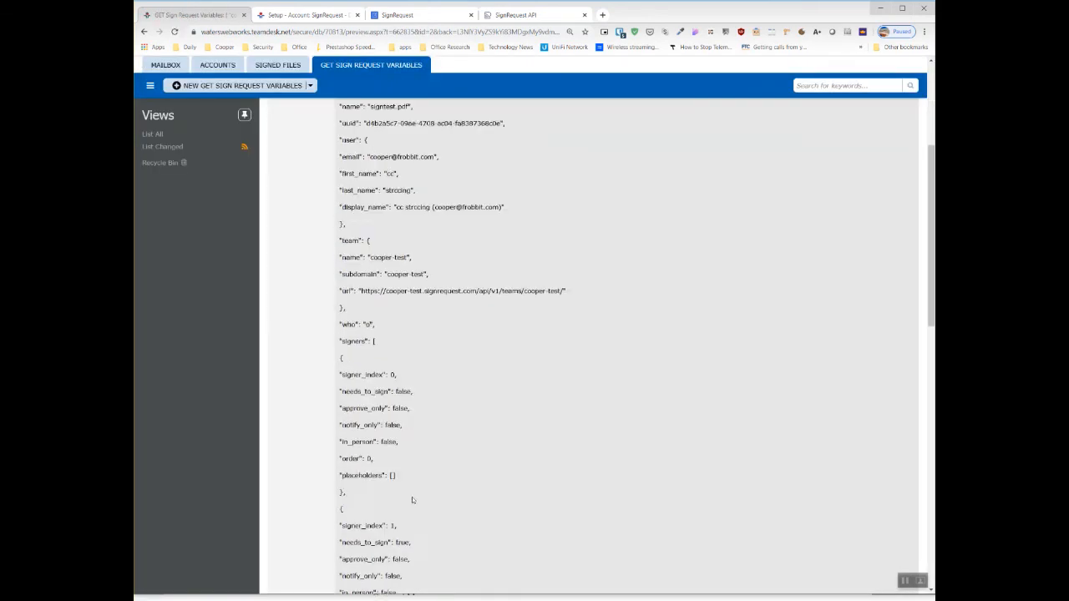
{"action": "scroll", "coordinate": [410, 499], "scroll_direction": "down", "scroll_amount": 10}
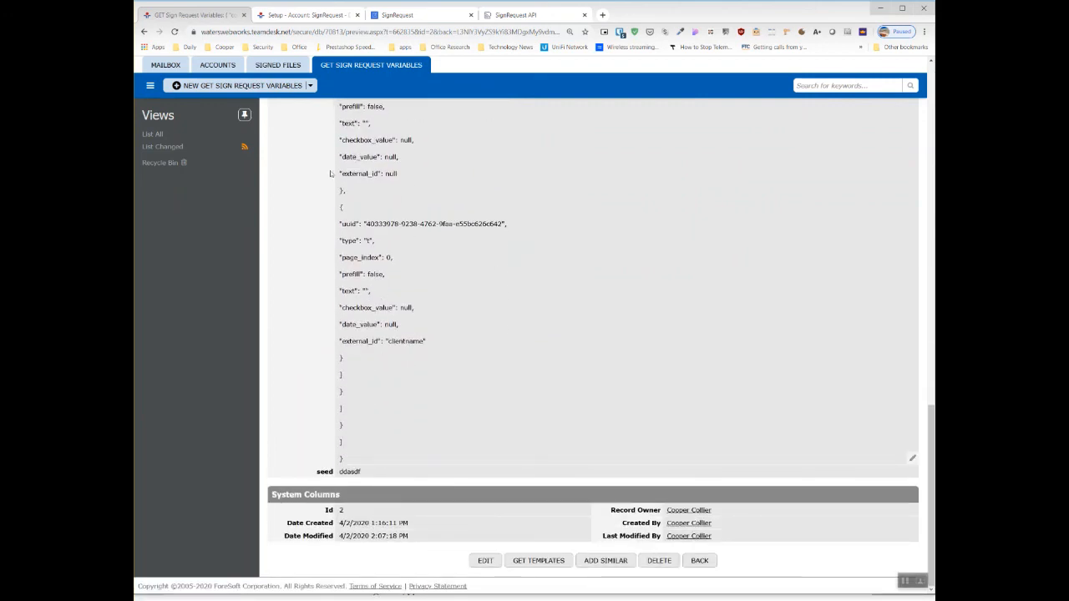
- Change the prefill tag's external_id in the action's JSON body to lowercase "clientname" to match the template placeholder
{"action": "left_click", "coordinate": [415, 16]}
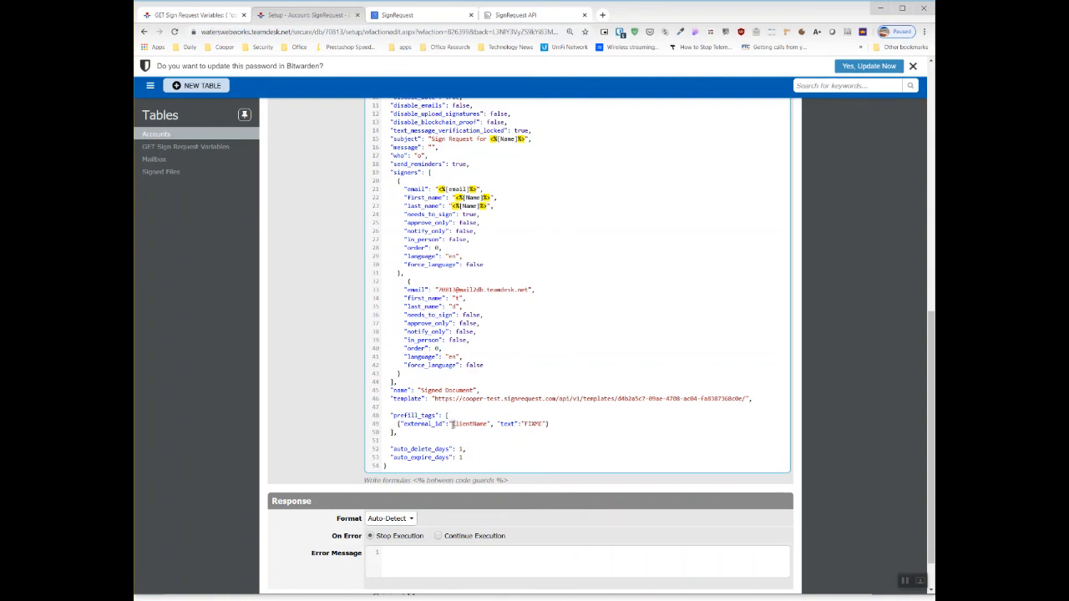
{"action": "type", "text": "clien"}
- Replace the FIXME text value of the clientname prefill tag with the <%[Name]%> field reference from the clipboard history
{"action": "double_click", "coordinate": [531, 424]}
{"action": "triple_click", "coordinate": [531, 424]}
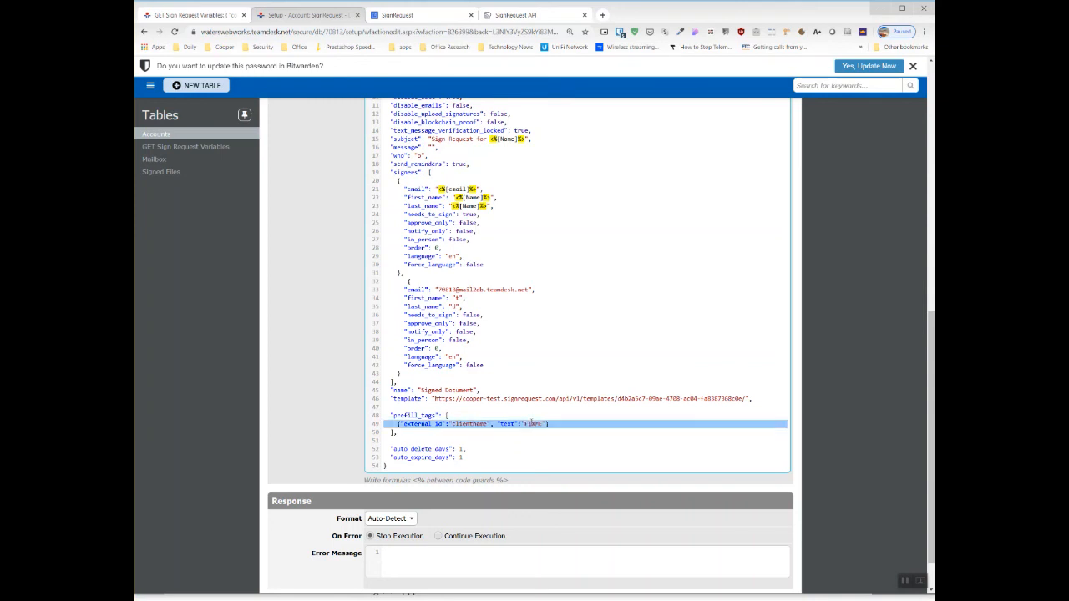
{"action": "double_click", "coordinate": [535, 423]}
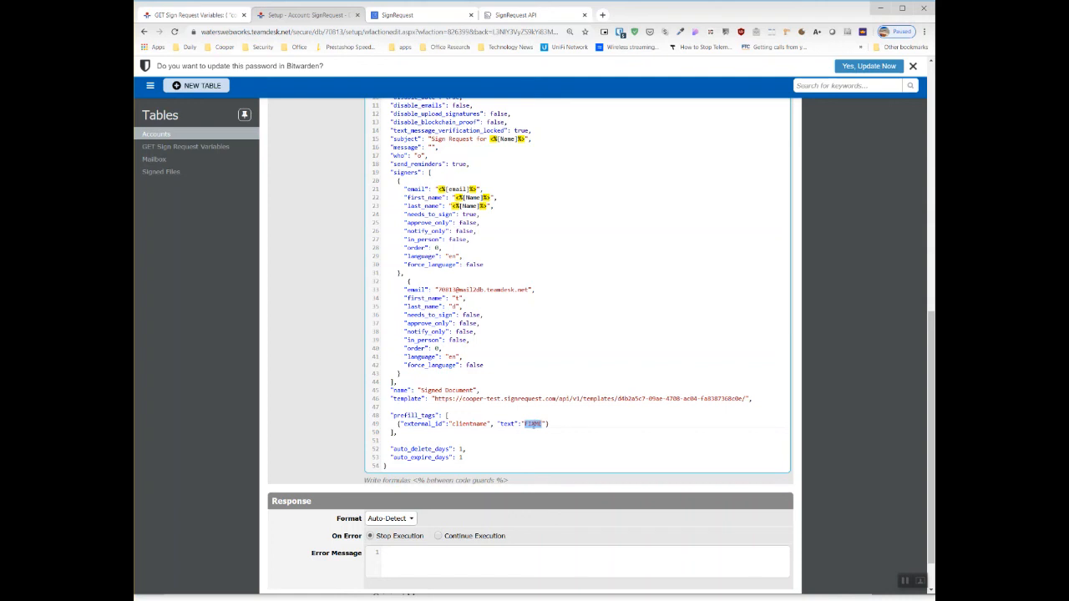
{"action": "key", "text": "super+v"}
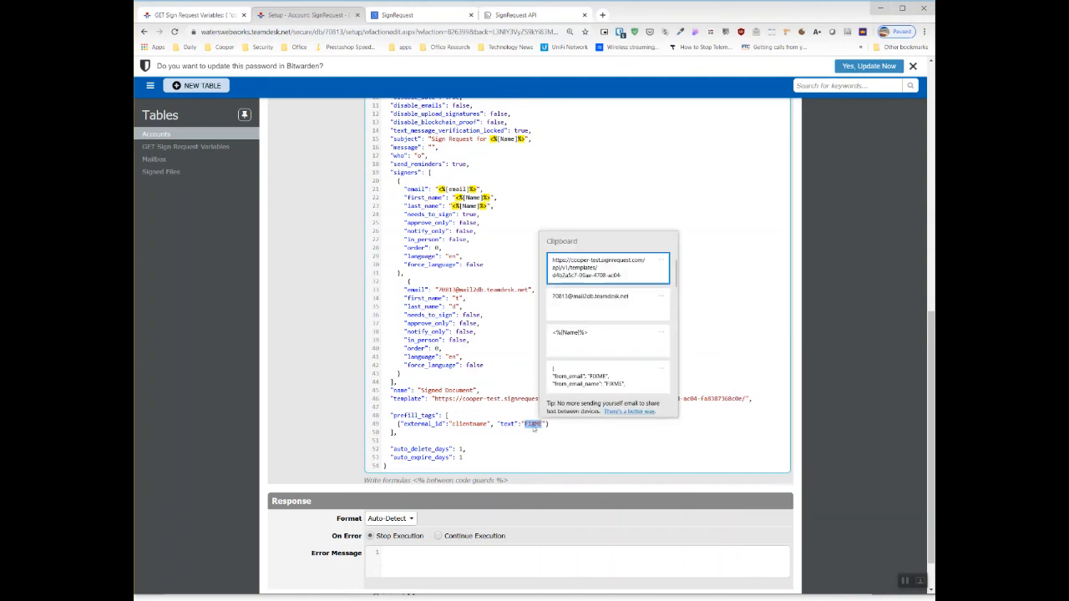
{"action": "left_click", "coordinate": [597, 349]}
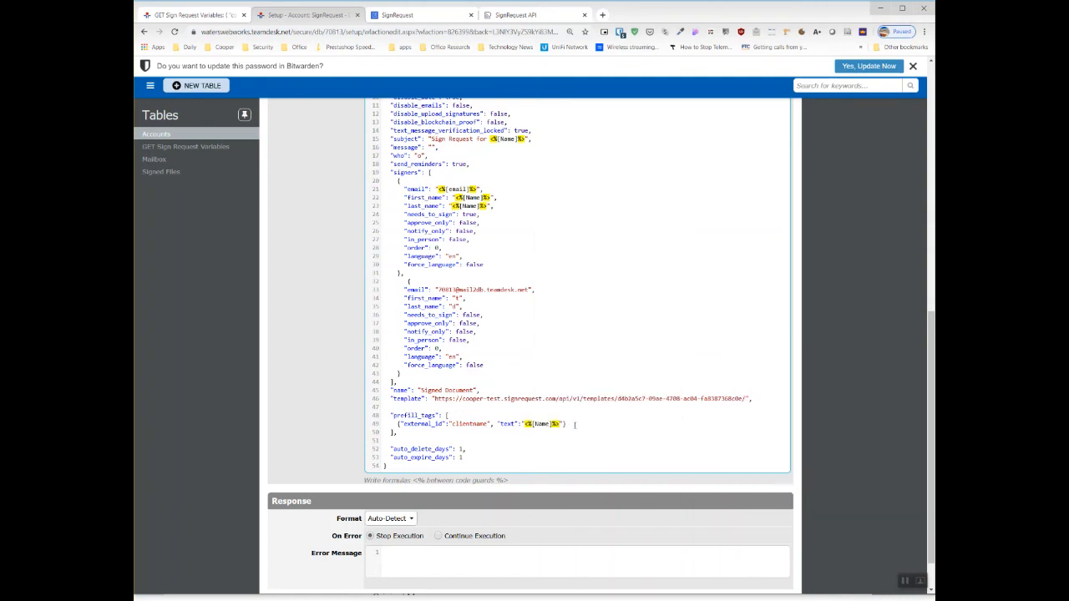
{"action": "scroll", "coordinate": [575, 447], "scroll_direction": "up", "scroll_amount": 6}
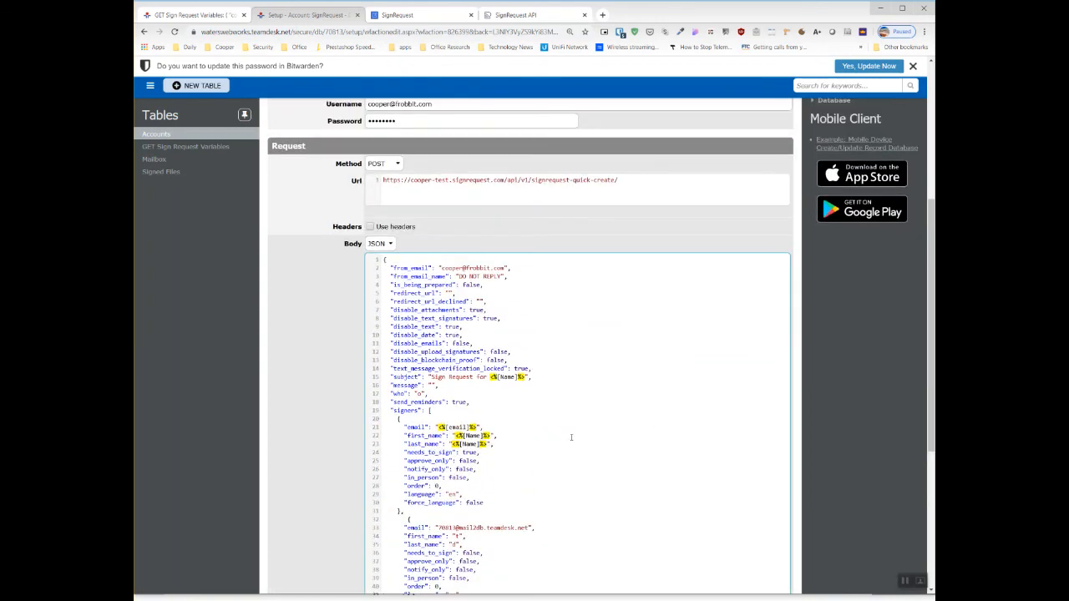